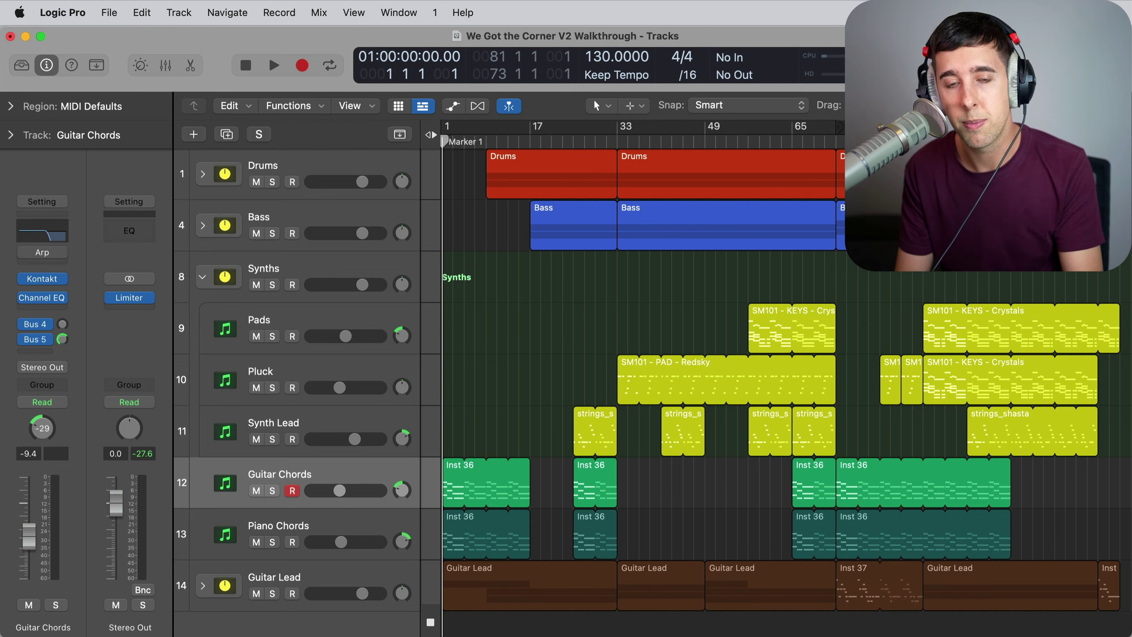
Play the song from bar 1 and expand the Guitar Lead track stack to show its subtracks
{"action": "key", "text": "space"}
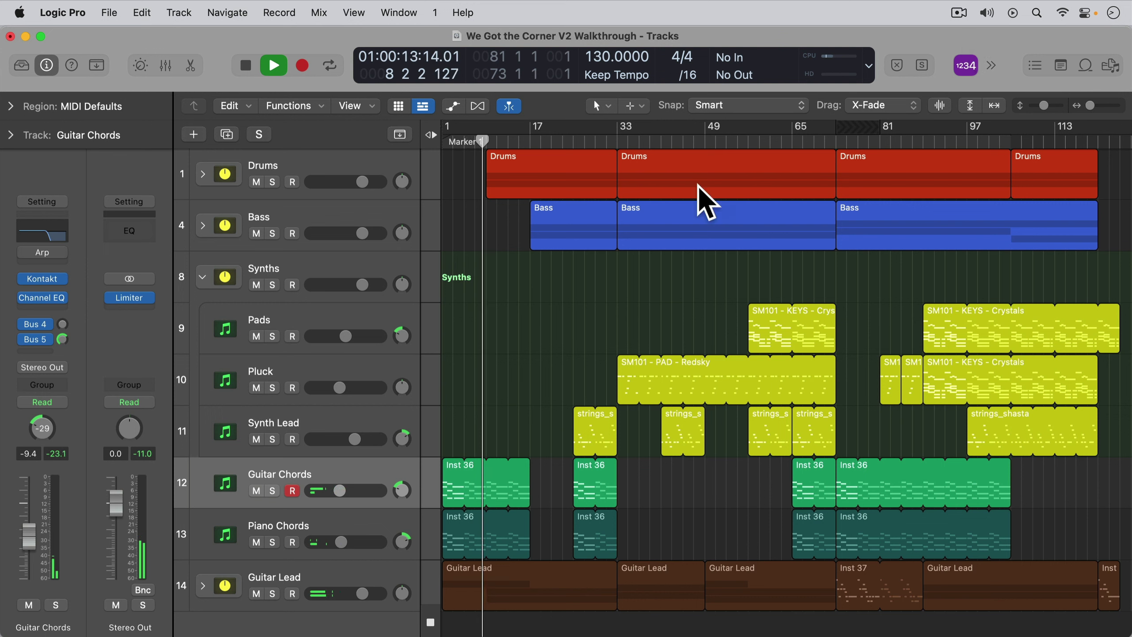
{"action": "left_click", "coordinate": [203, 585]}
{"action": "scroll", "coordinate": [283, 576], "scroll_direction": "down", "scroll_amount": 5}
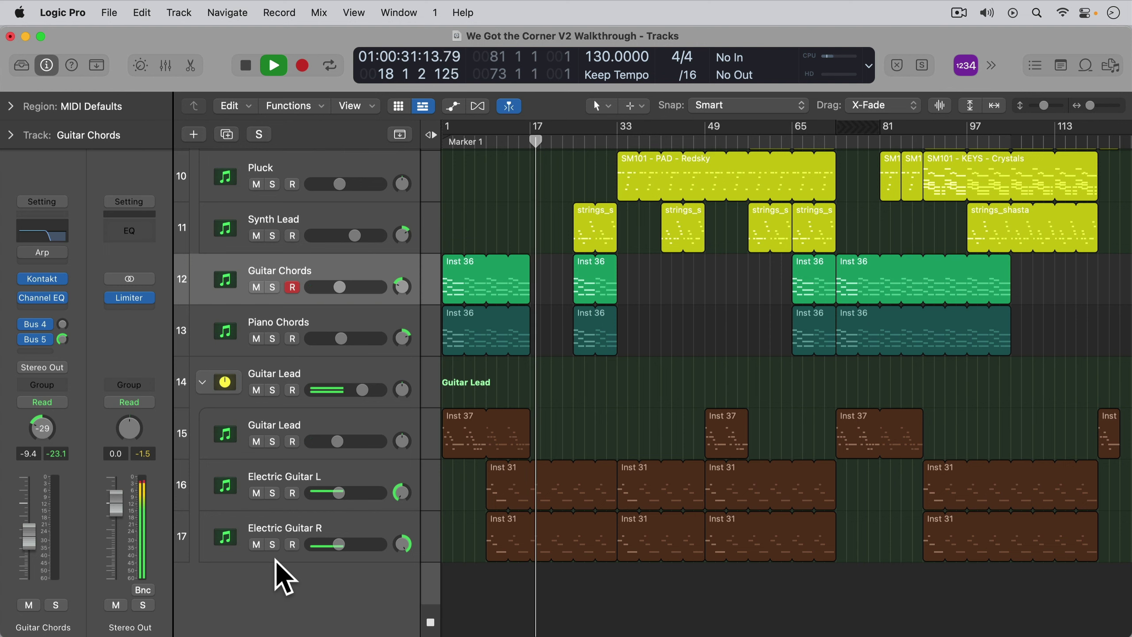
{"action": "scroll", "coordinate": [284, 578], "scroll_direction": "up", "scroll_amount": 5}
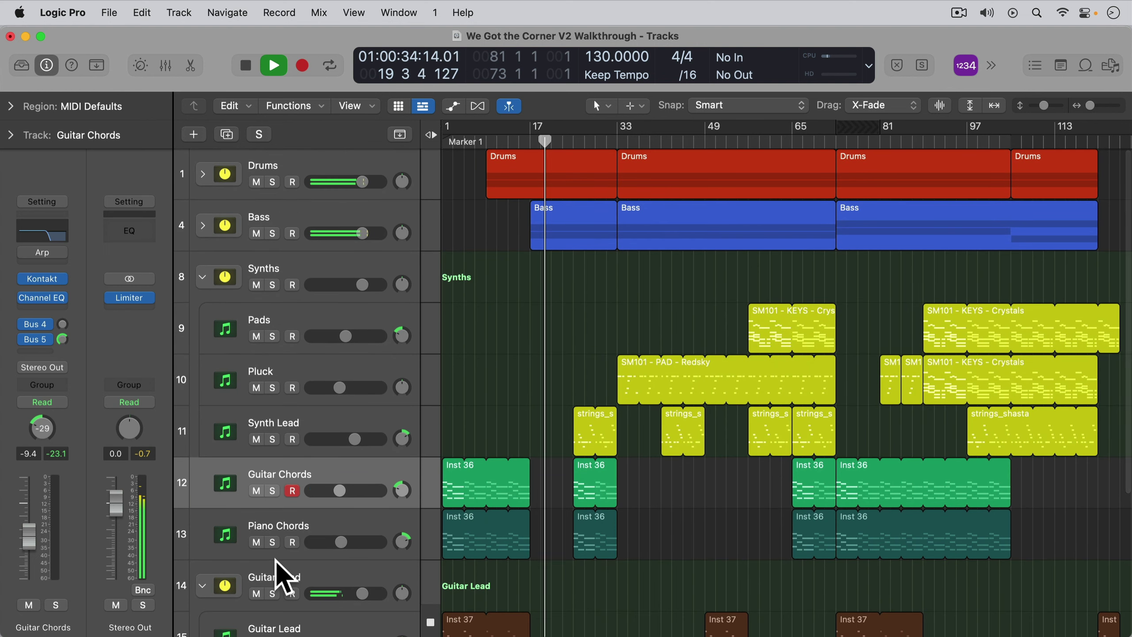
Expand the Bass track stack, let the arrangement play to bar 33, stop playback and look over the tracks
{"action": "left_click", "coordinate": [203, 226]}
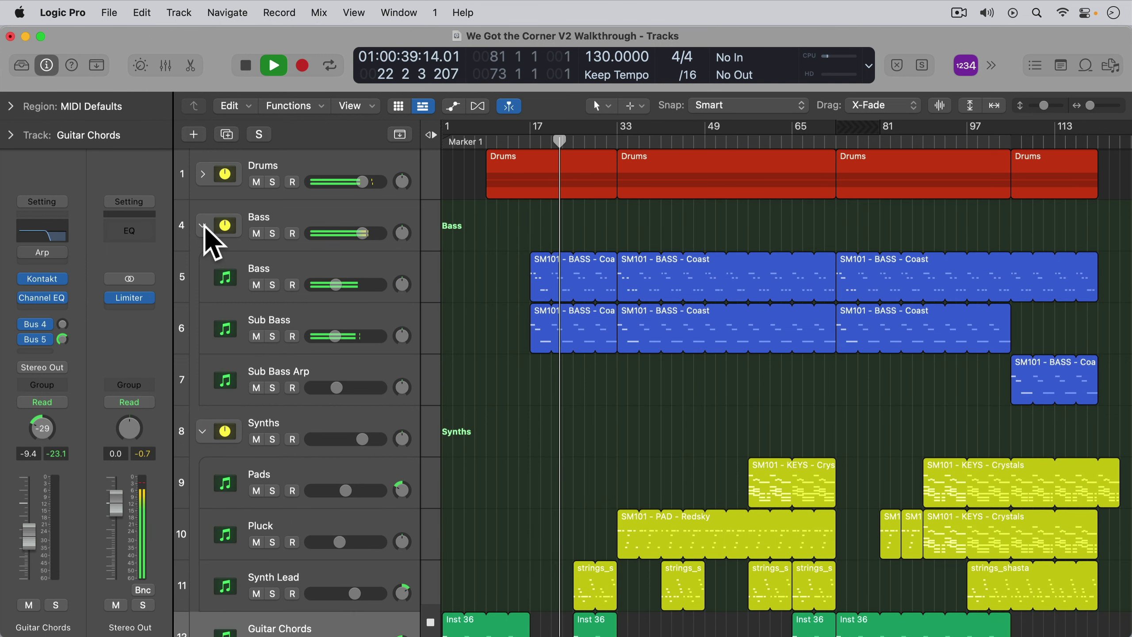
{"action": "scroll", "coordinate": [603, 376], "scroll_direction": "down", "scroll_amount": 10}
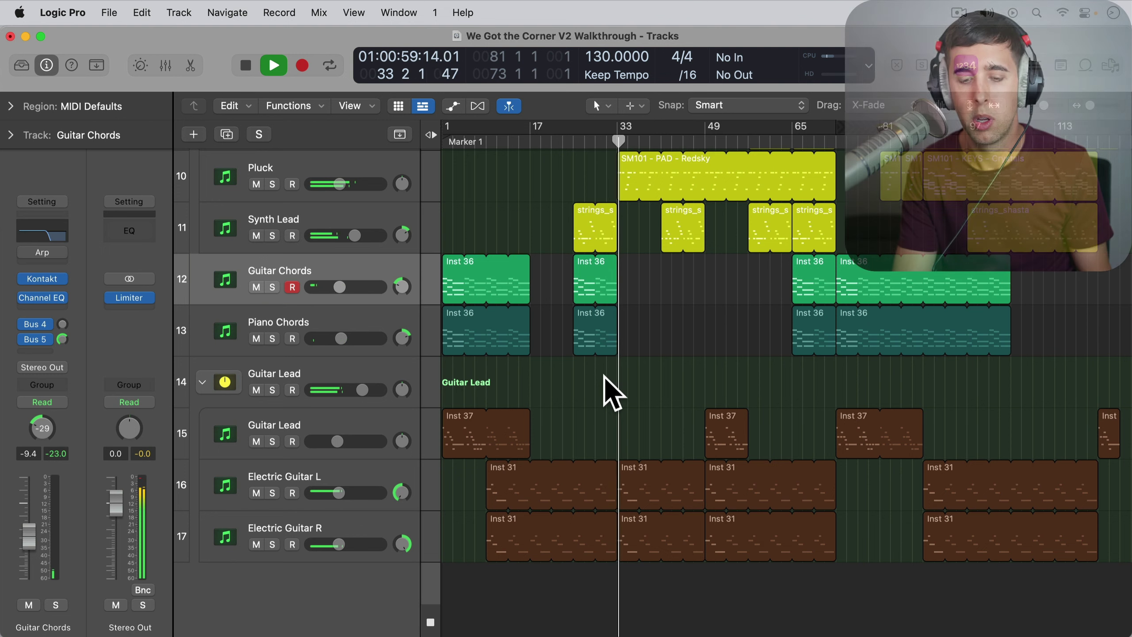
{"action": "key", "text": "space"}
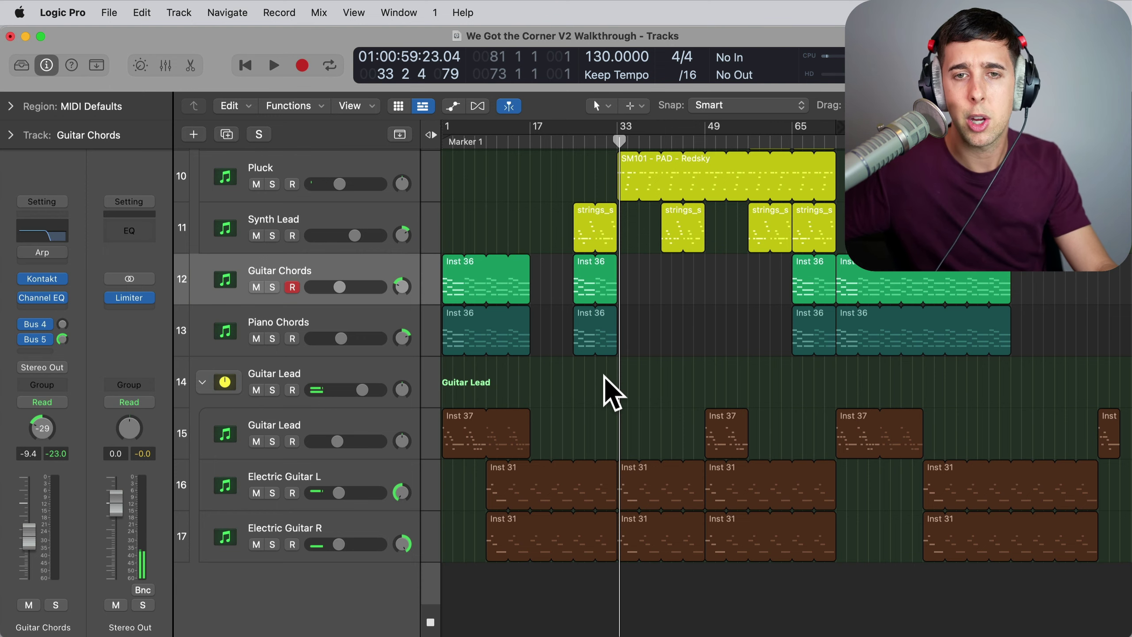
{"action": "scroll", "coordinate": [604, 376], "scroll_direction": "up", "scroll_amount": 10}
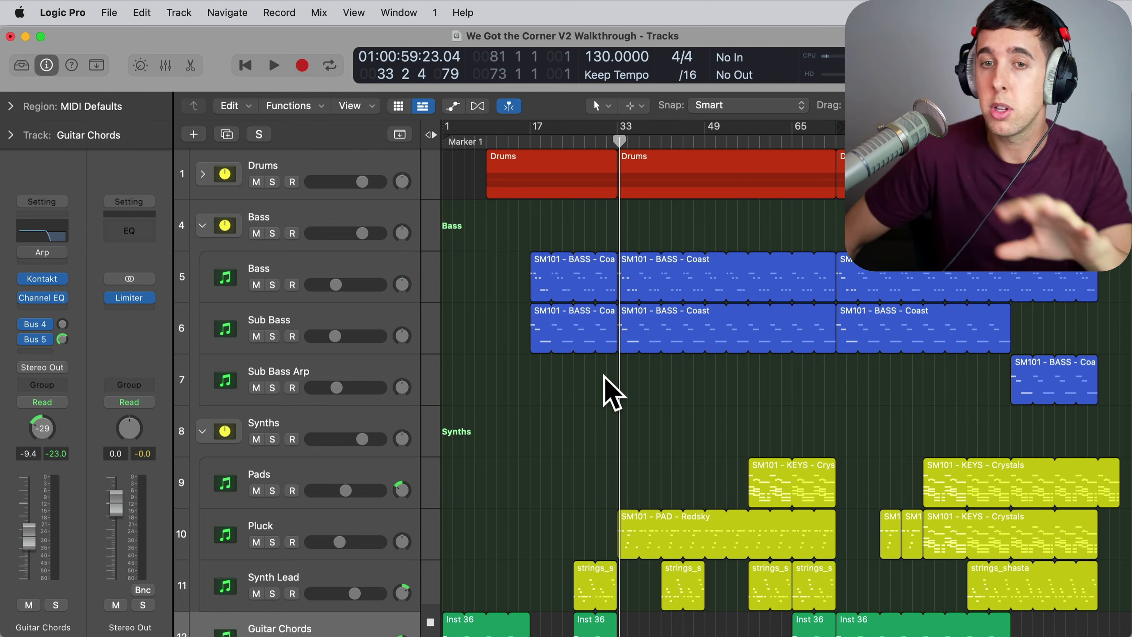
{"action": "scroll", "coordinate": [604, 375], "scroll_direction": "down", "scroll_amount": 10}
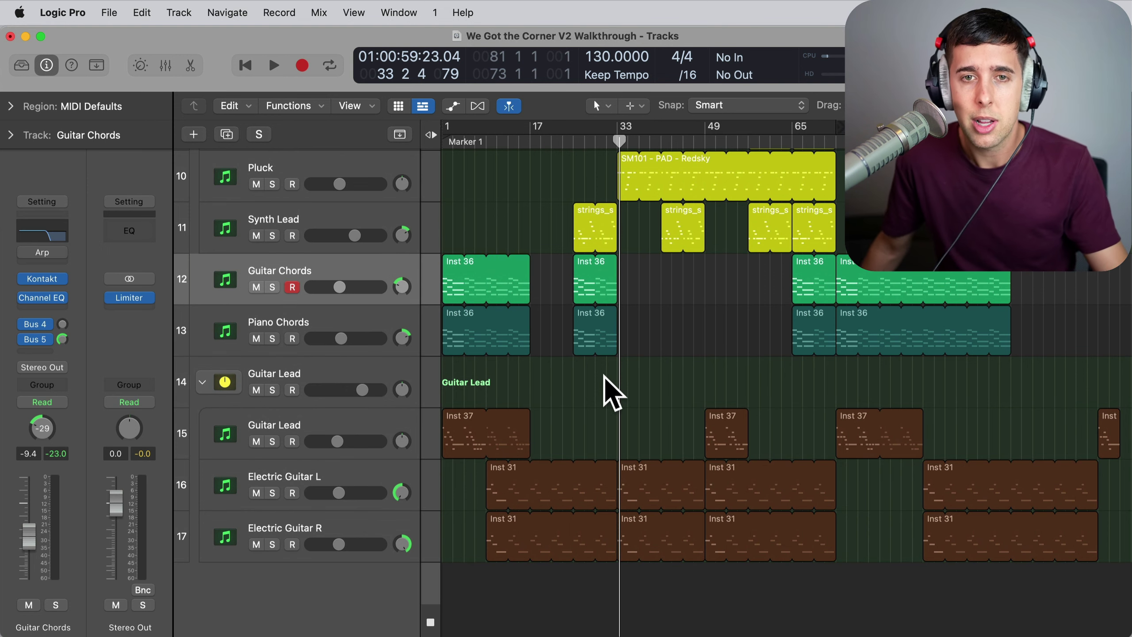
Solo the Guitar Lead subtrack, select it, and play its part from bar 1 for about three bars
{"action": "left_click", "coordinate": [454, 140]}
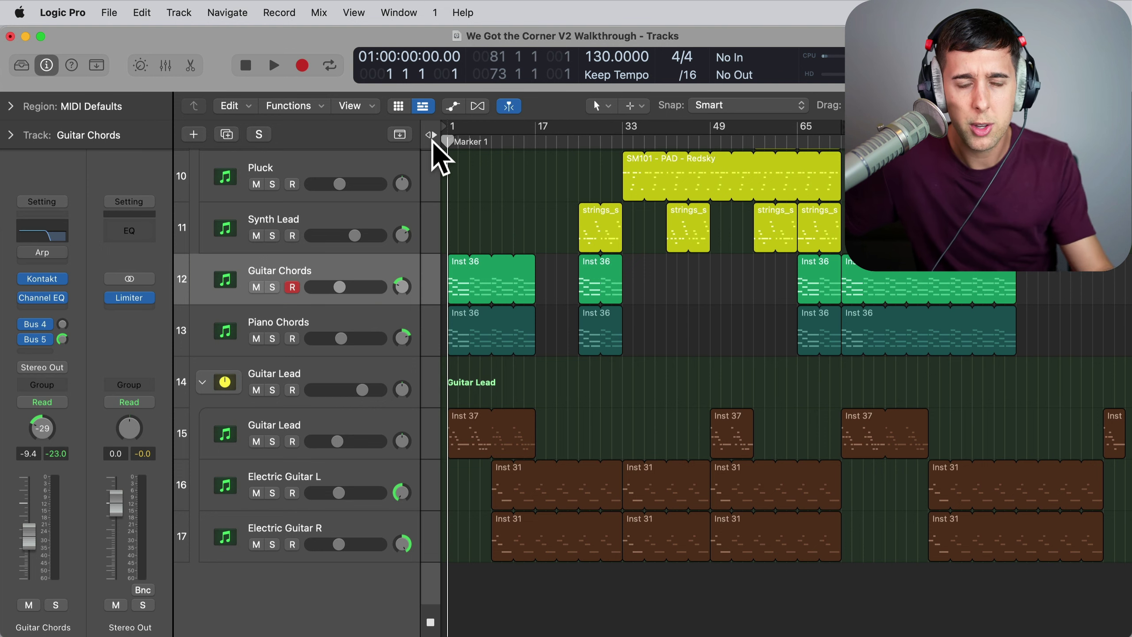
{"action": "left_click", "coordinate": [272, 440]}
{"action": "key", "text": "space"}
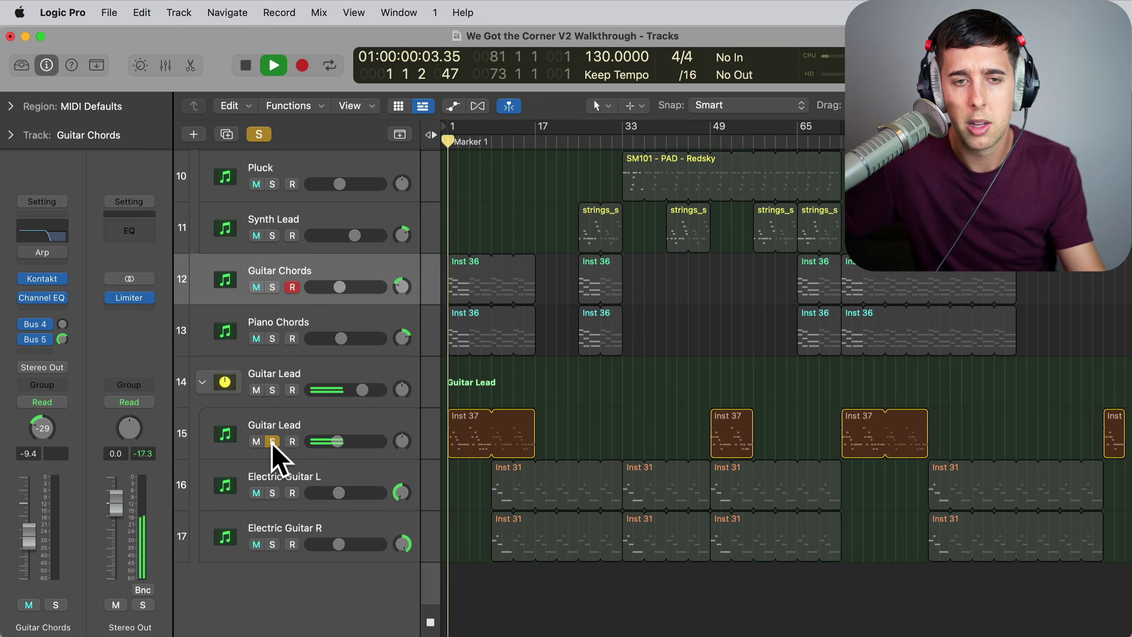
{"action": "left_click", "coordinate": [328, 424]}
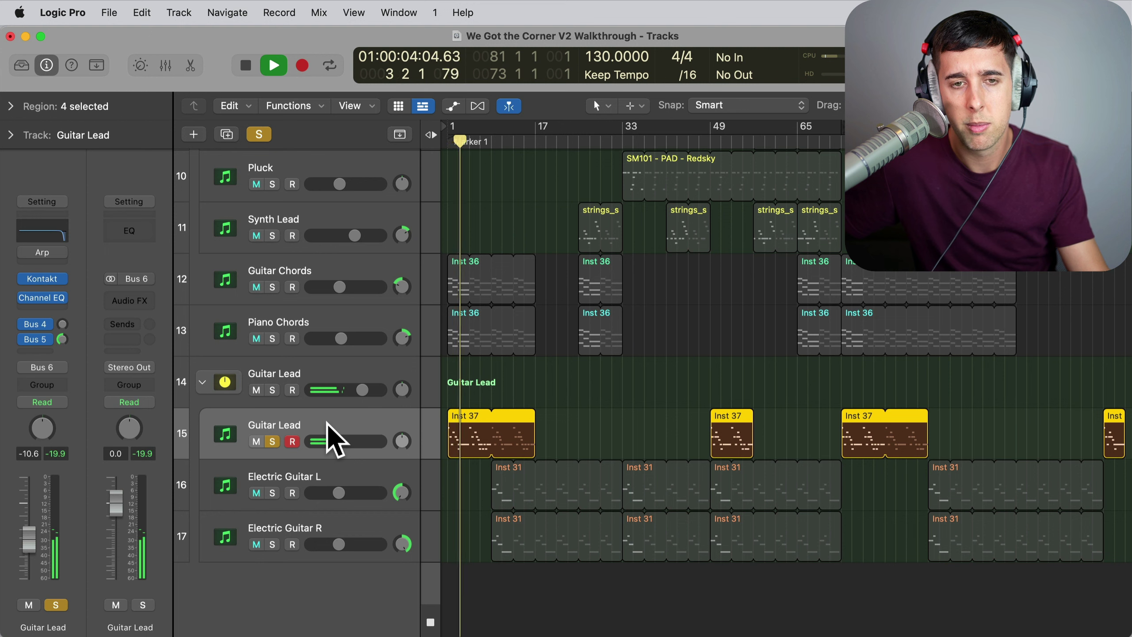
{"action": "key", "text": "space"}
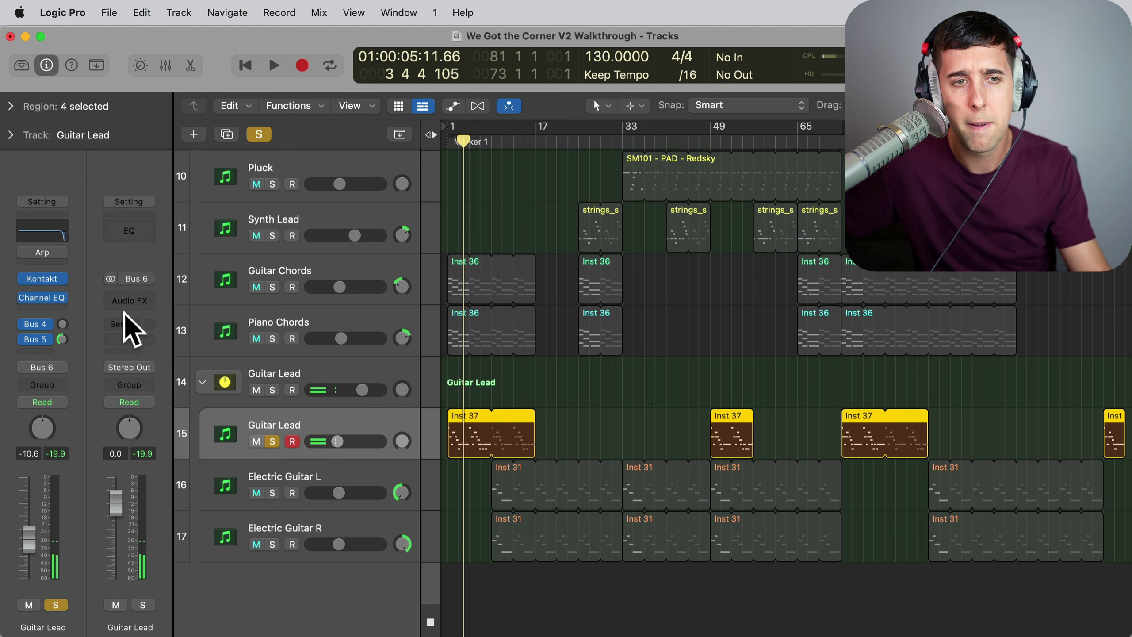
Inspect and audition the Guitar Lead subtrack's Kontakt instrument, close its window and unsolo the subtrack
{"action": "left_click", "coordinate": [43, 279]}
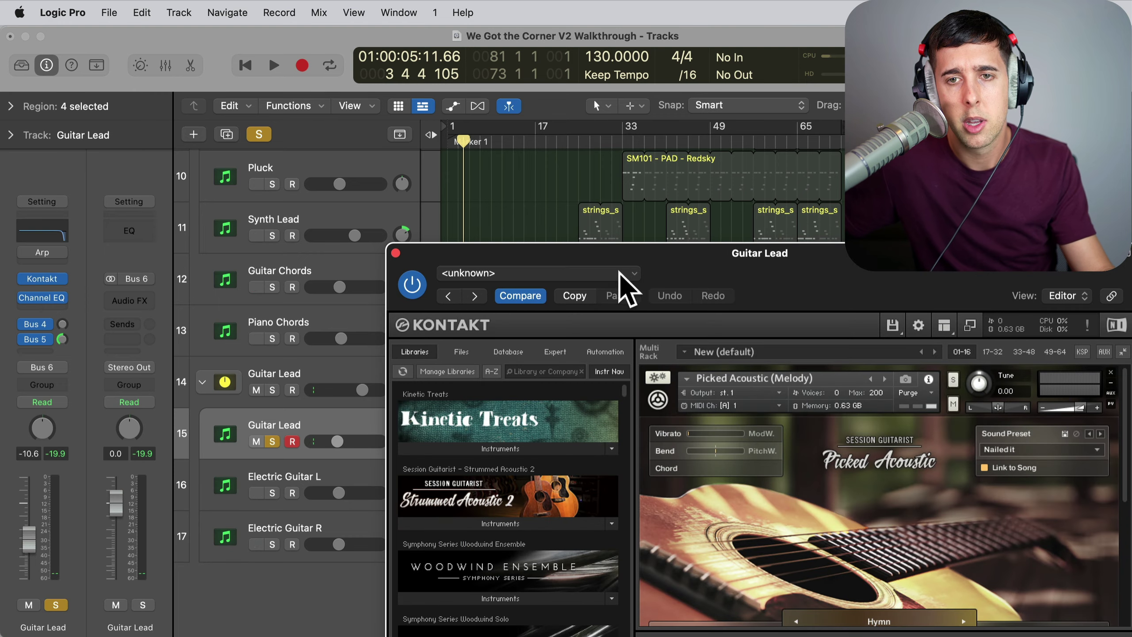
{"action": "left_click_drag", "start_coordinate": [691, 207], "coordinate": [596, 44]}
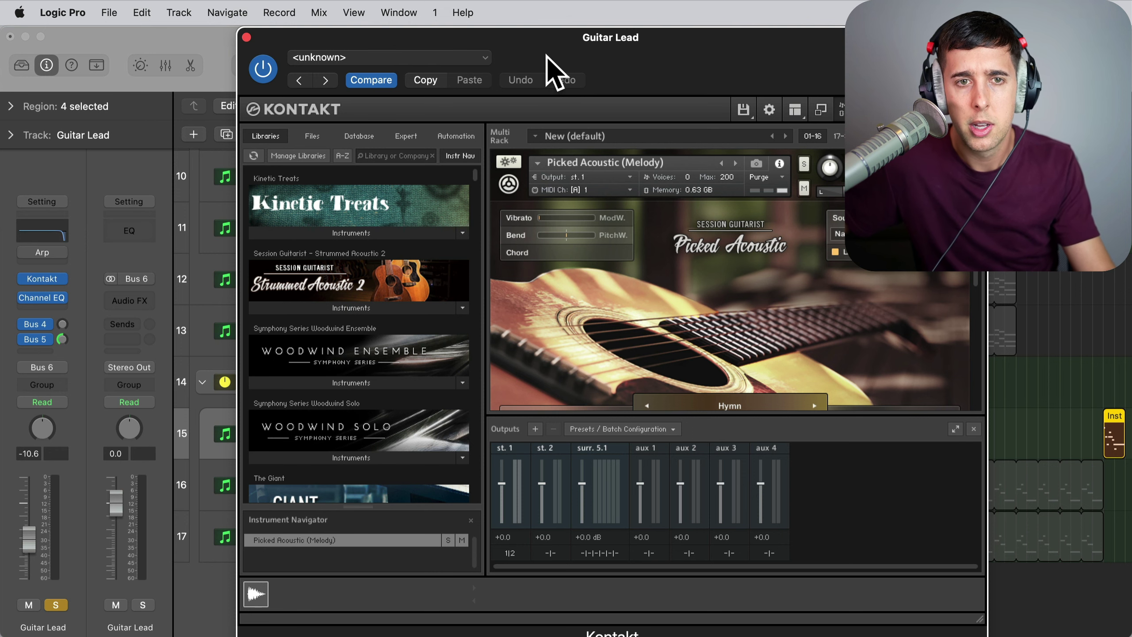
{"action": "left_click_drag", "start_coordinate": [565, 58], "coordinate": [649, 58]}
{"action": "key", "text": "space"}
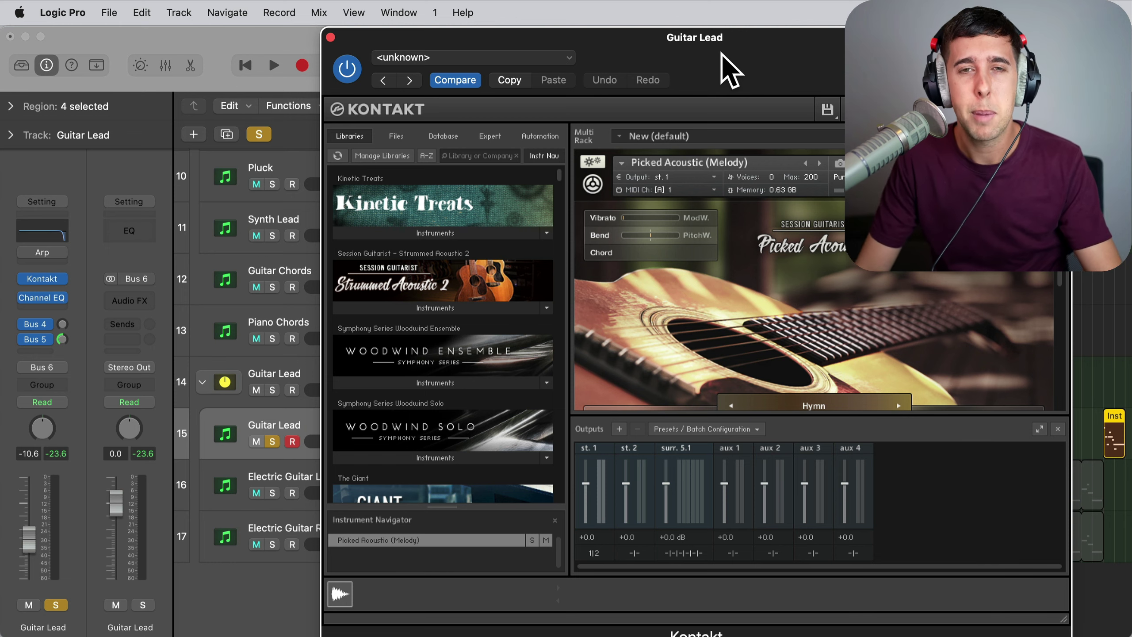
{"action": "left_click", "coordinate": [330, 36]}
{"action": "left_click", "coordinate": [272, 441]}
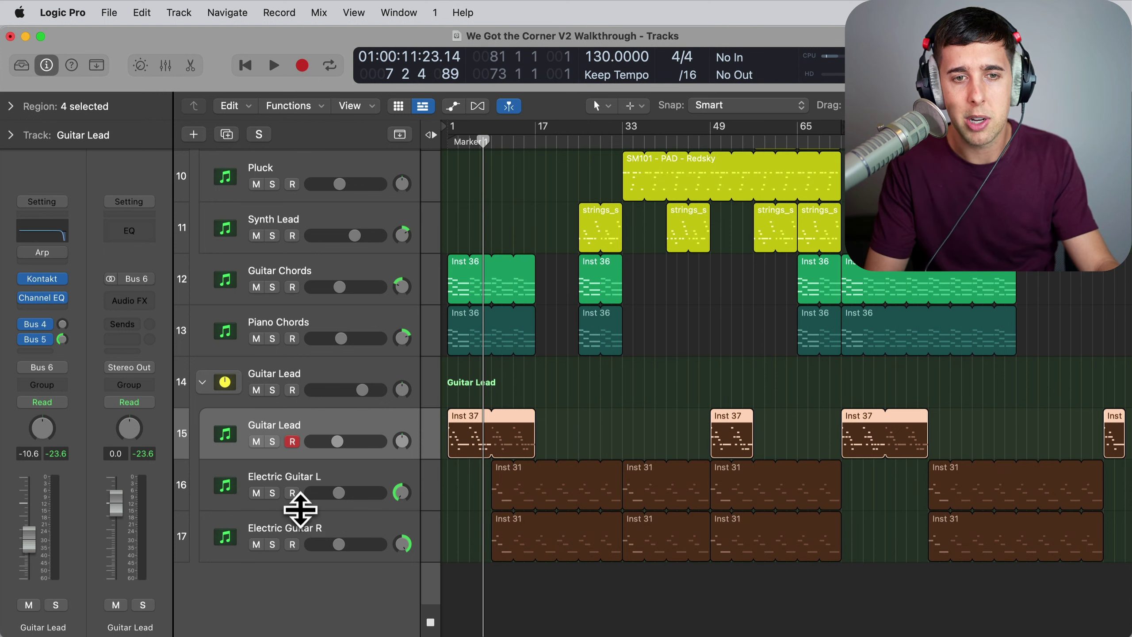
Solo Electric Guitar L, play from near the start of its first region, and add Electric Guitar R to the solo
{"action": "key", "text": "space"}
{"action": "left_click", "coordinate": [272, 492]}
{"action": "left_click", "coordinate": [503, 134]}
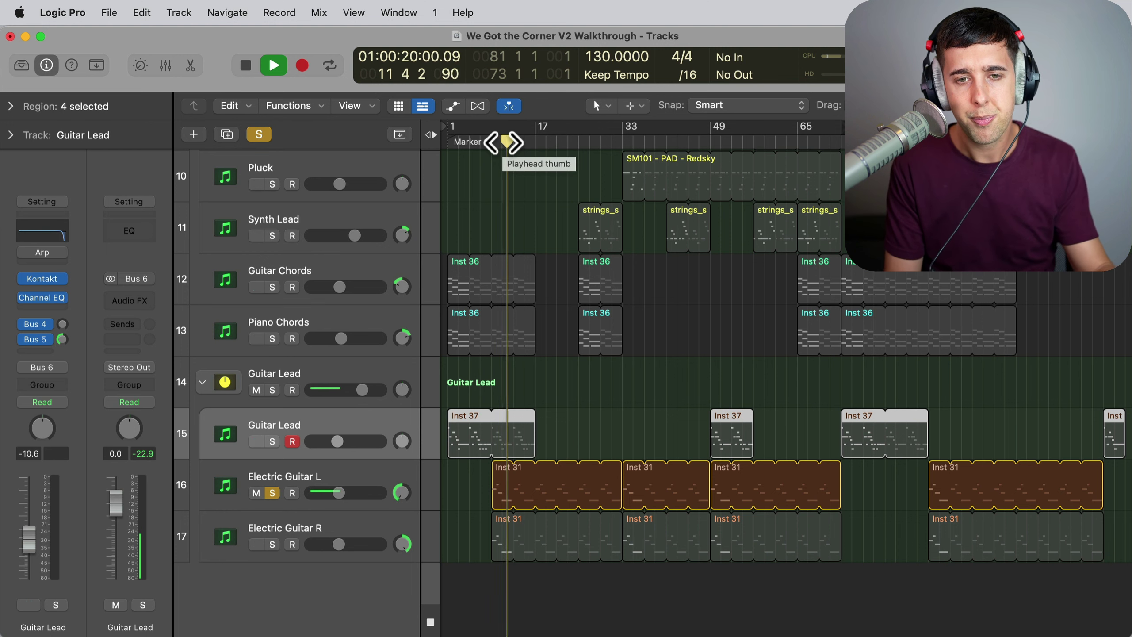
{"action": "left_click", "coordinate": [273, 543]}
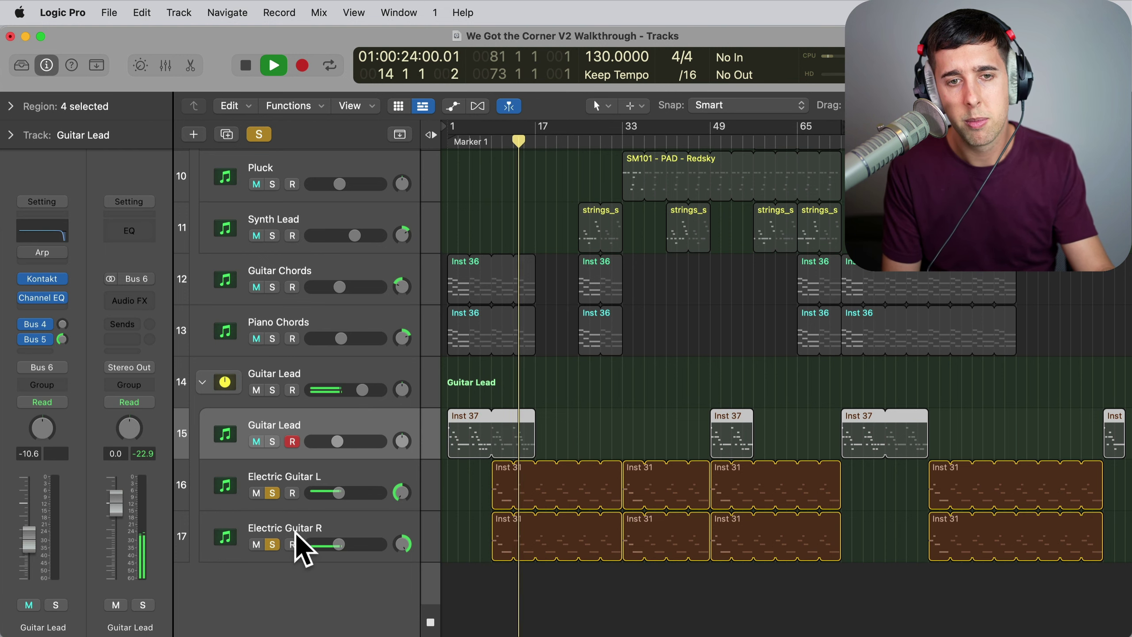
Open Electric Guitar L's Kontakt instrument, look over the Electric Sunburst interface, and close the plug-in window
{"action": "left_click", "coordinate": [307, 477]}
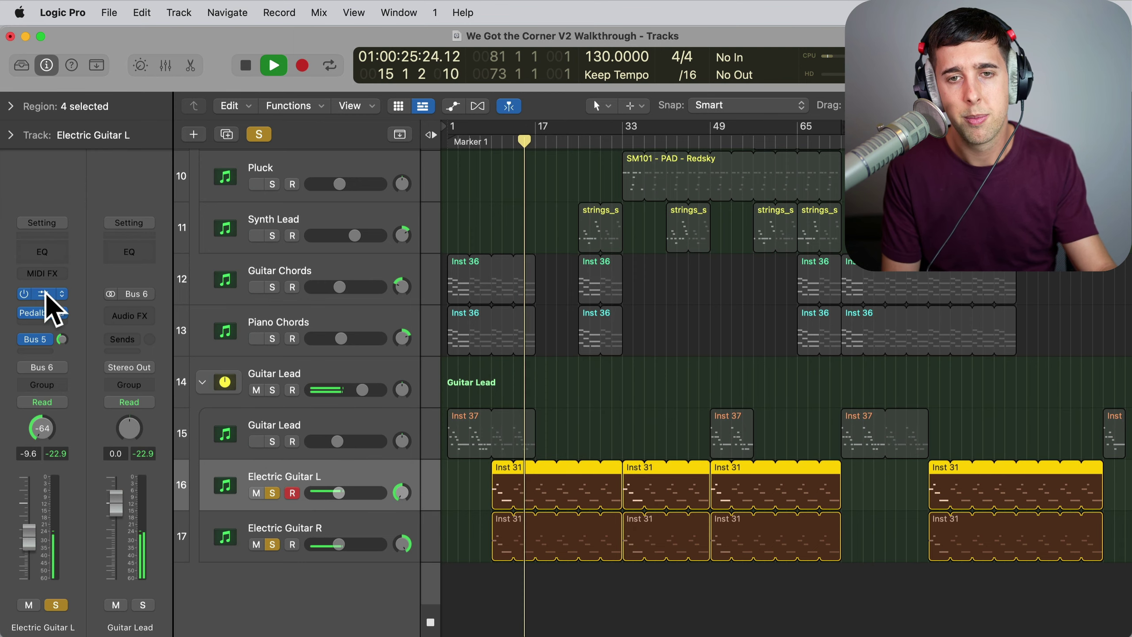
{"action": "left_click", "coordinate": [46, 294]}
{"action": "left_click_drag", "start_coordinate": [757, 252], "coordinate": [612, 36]}
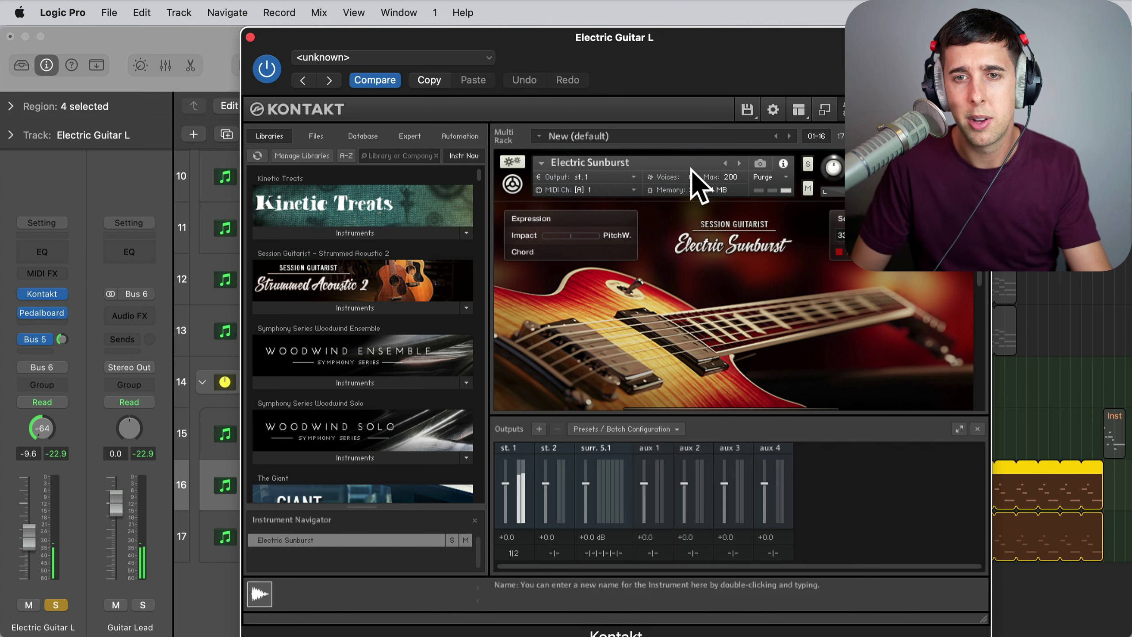
{"action": "scroll", "coordinate": [720, 273], "scroll_direction": "down", "scroll_amount": 3}
{"action": "scroll", "coordinate": [724, 276], "scroll_direction": "up", "scroll_amount": 3}
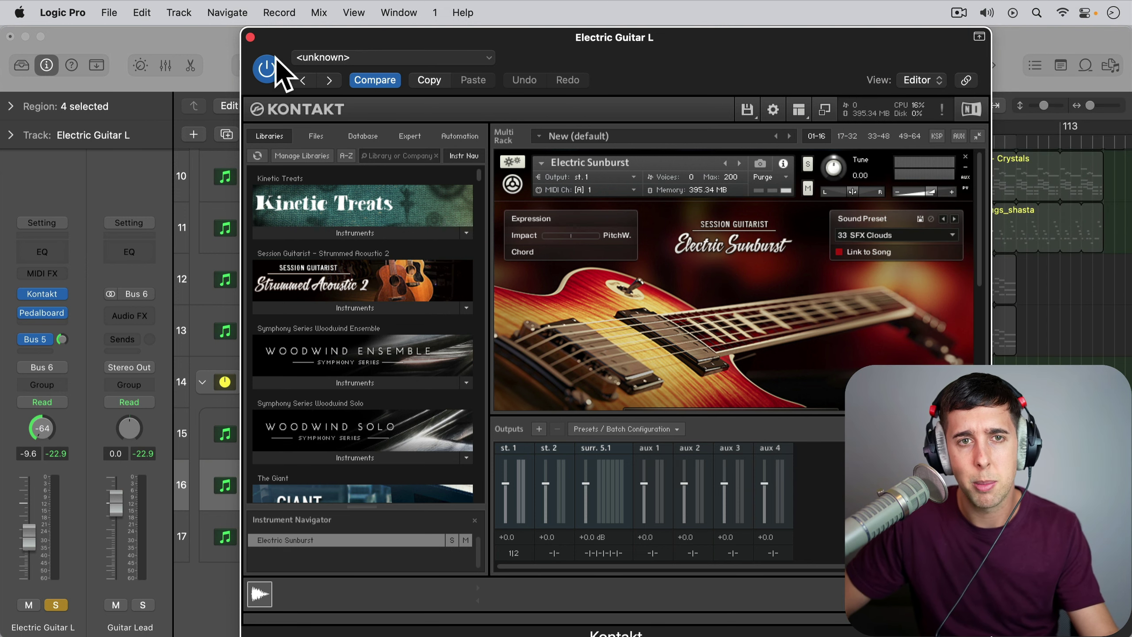
{"action": "left_click", "coordinate": [250, 37]}
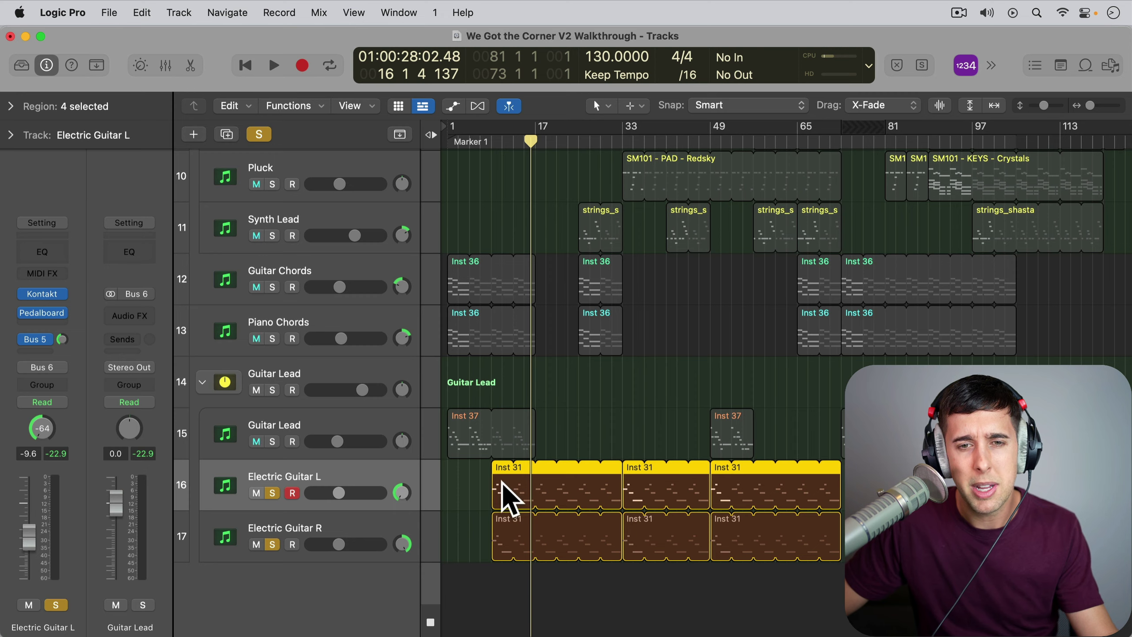
Examine the MIDI notes of Electric Guitar L's first Inst 31 region in the Piano Roll from bar 9, and close the editor
{"action": "double_click", "coordinate": [501, 492]}
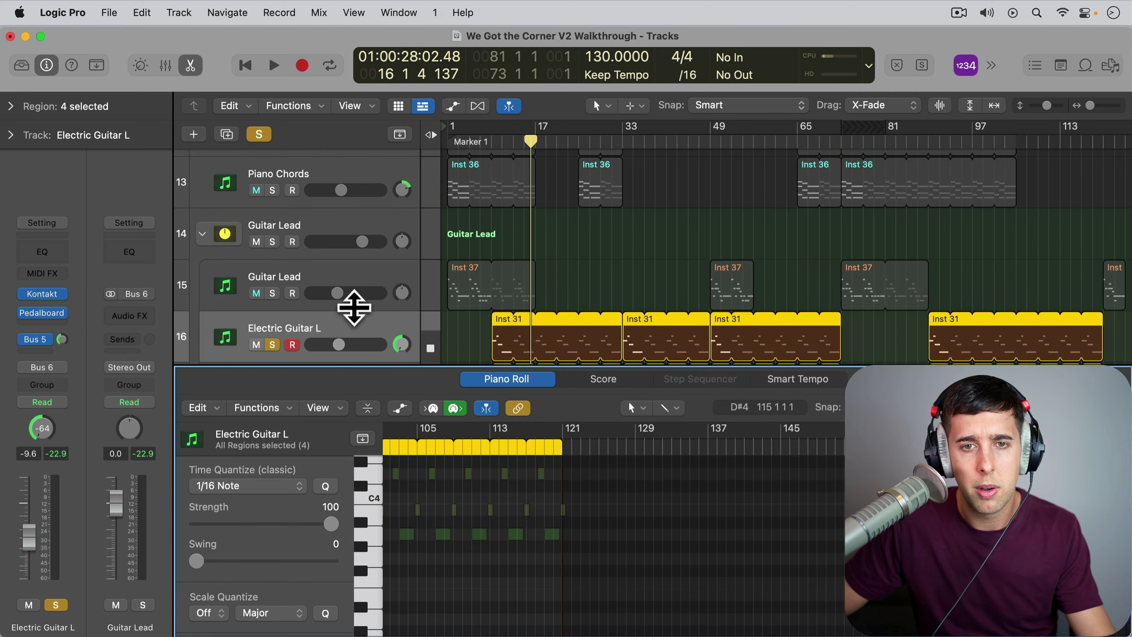
{"action": "left_click", "coordinate": [459, 347]}
{"action": "left_click", "coordinate": [506, 347]}
{"action": "scroll", "coordinate": [474, 519], "scroll_direction": "left", "scroll_amount": 5}
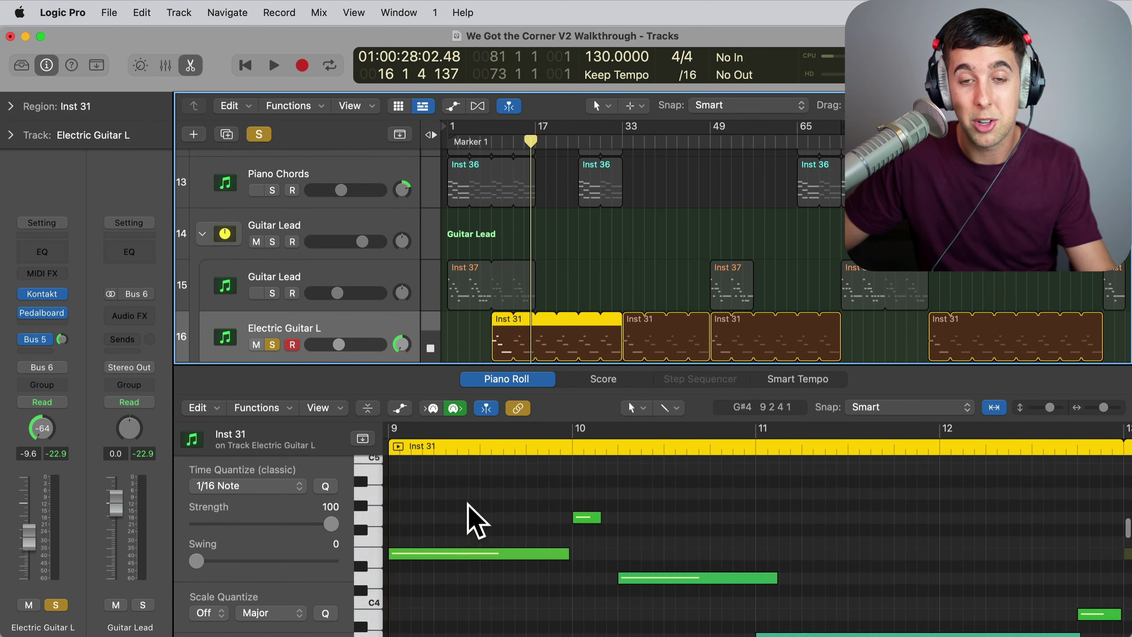
{"action": "scroll", "coordinate": [677, 519], "scroll_direction": "right", "scroll_amount": 2}
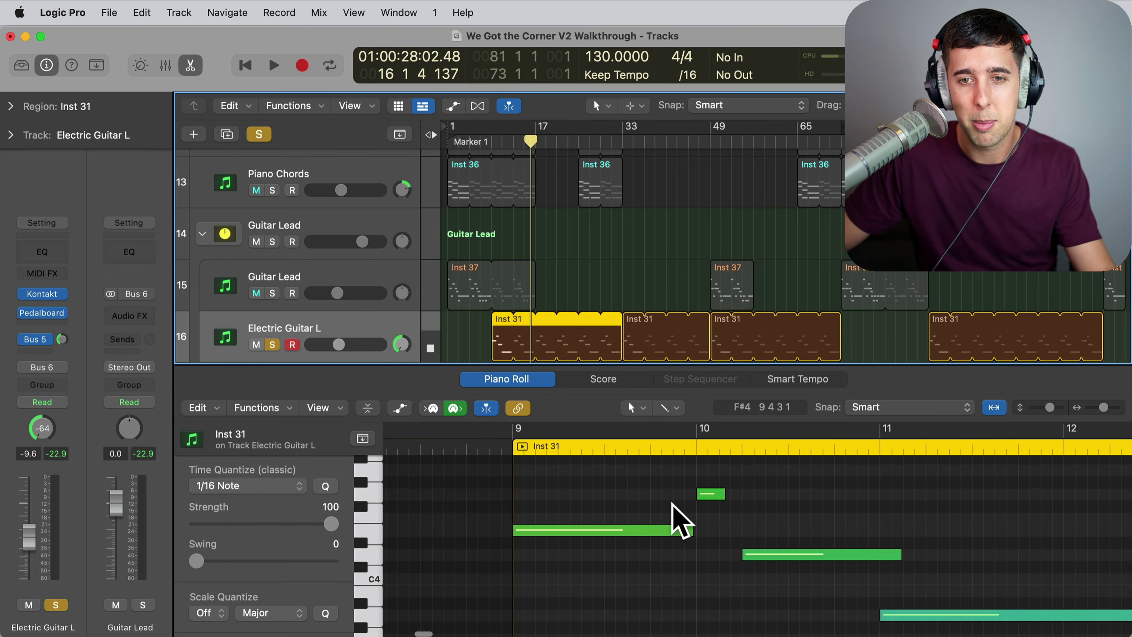
{"action": "scroll", "coordinate": [710, 543], "scroll_direction": "right", "scroll_amount": 4}
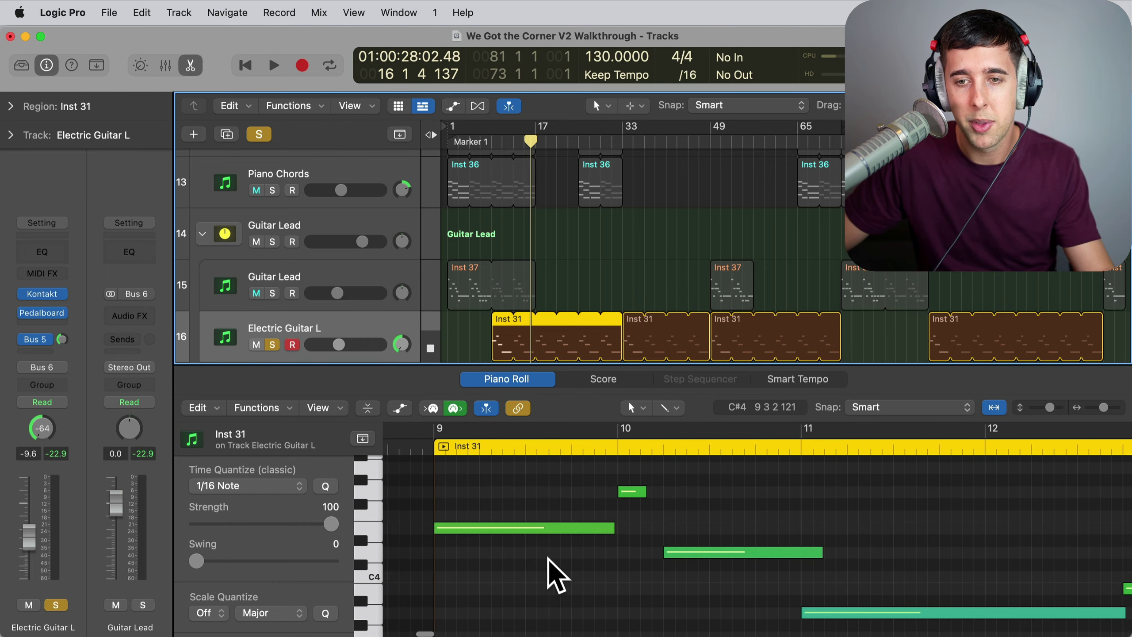
{"action": "scroll", "coordinate": [551, 577], "scroll_direction": "right", "scroll_amount": 10}
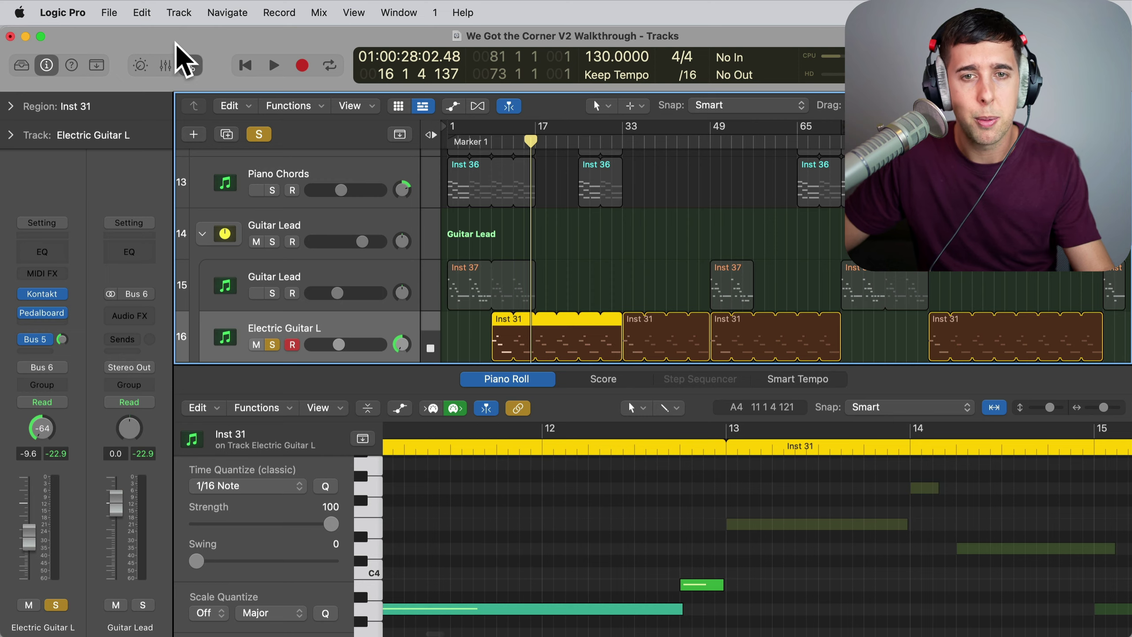
{"action": "left_click", "coordinate": [189, 65]}
Examine the notes of Electric Guitar R's first Inst 31 region in the Piano Roll, and close the editor
{"action": "double_click", "coordinate": [505, 534]}
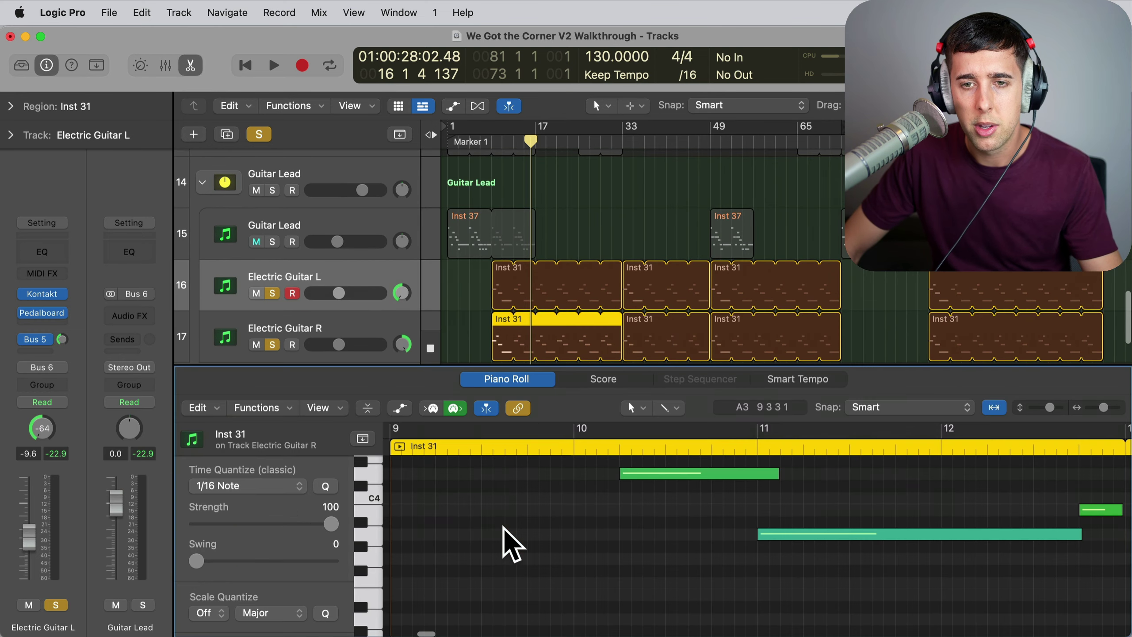
{"action": "scroll", "coordinate": [628, 499], "scroll_direction": "up", "scroll_amount": 3}
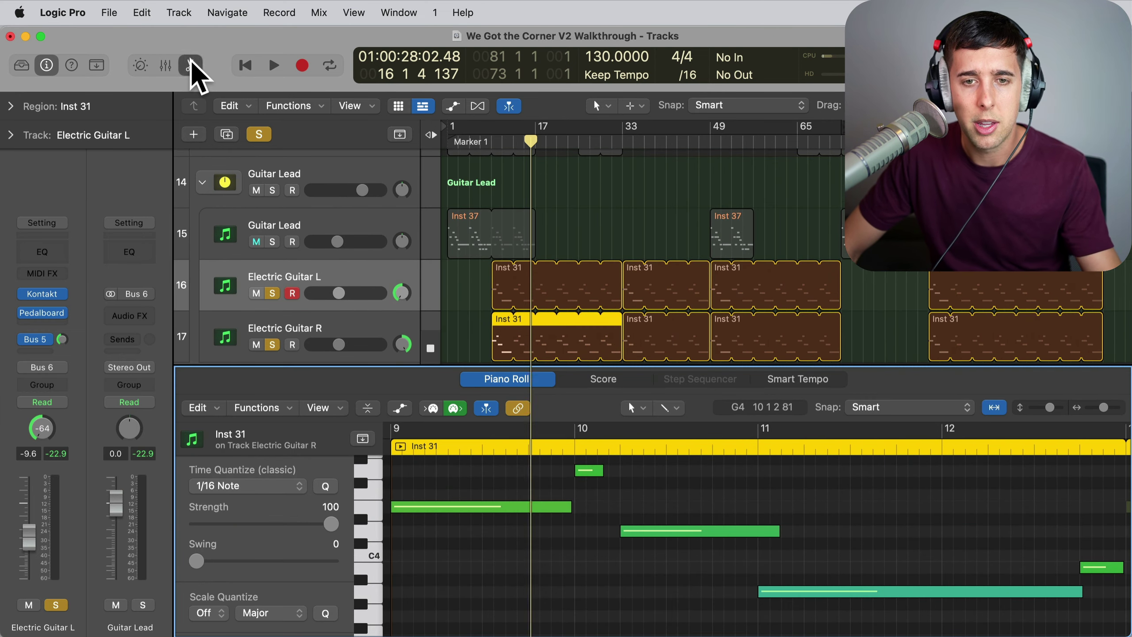
{"action": "left_click", "coordinate": [190, 65]}
Reopen Electric Guitar L's Kontakt instrument and play both electric guitars from bar 9 to bar 12, moving the plug-in window aside for the ruler
{"action": "left_click", "coordinate": [43, 294]}
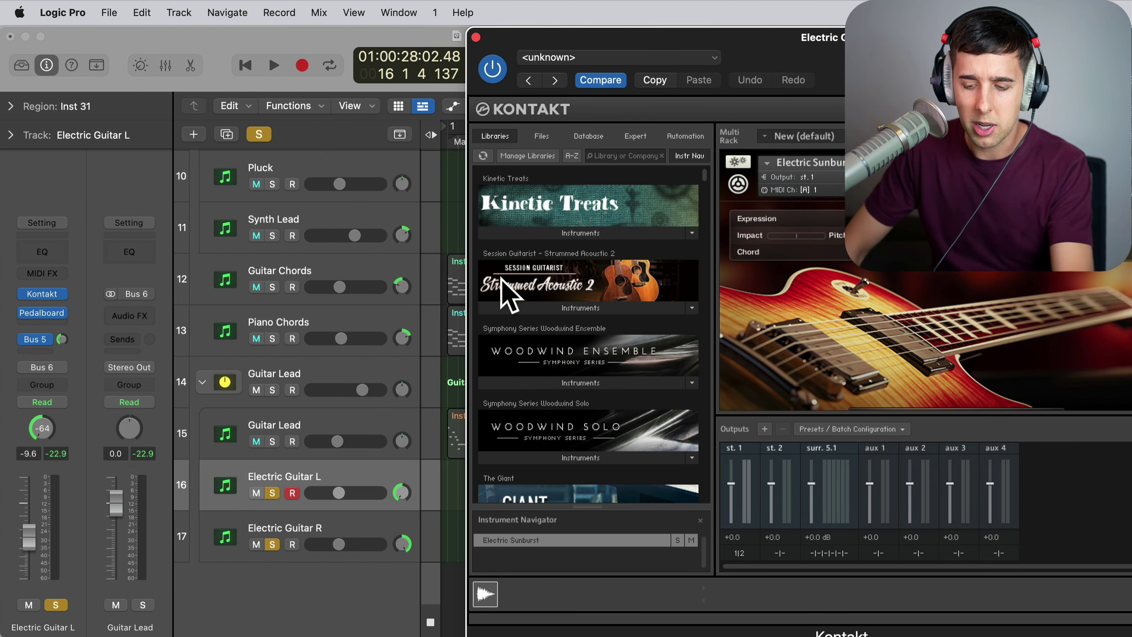
{"action": "key", "text": "Return"}
{"action": "key", "text": "space"}
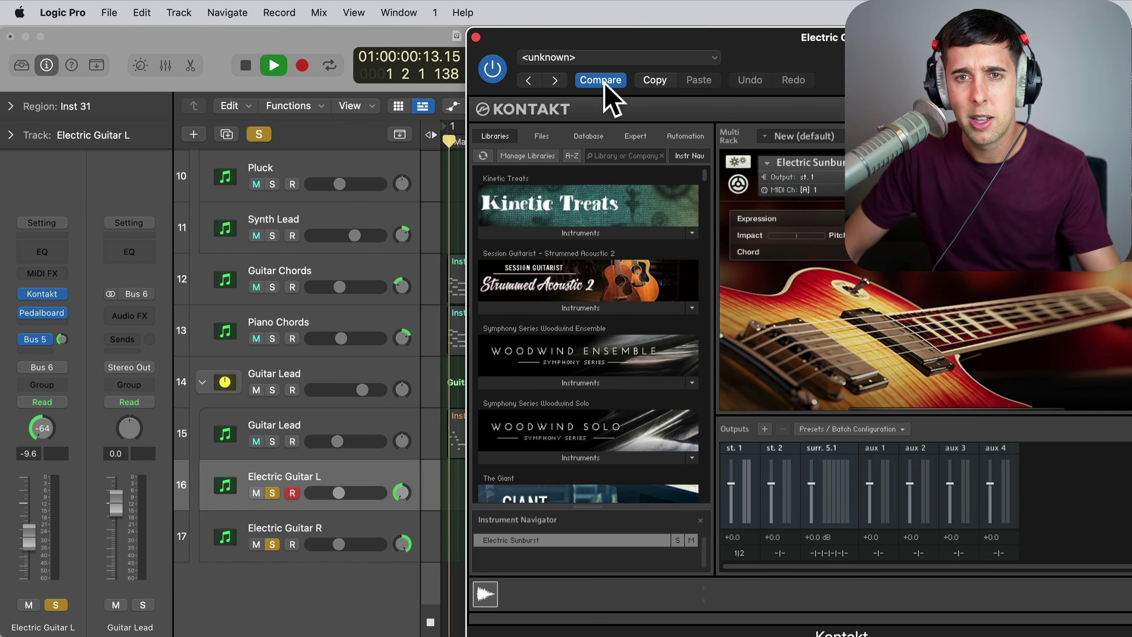
{"action": "left_click_drag", "start_coordinate": [622, 32], "coordinate": [856, 32]}
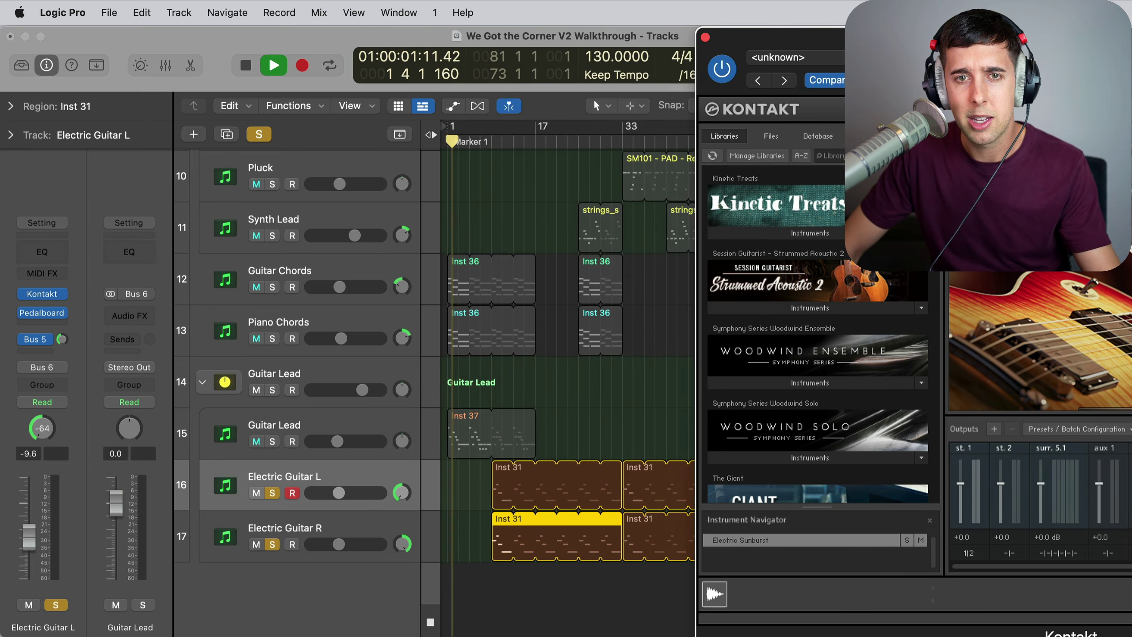
{"action": "left_click", "coordinate": [492, 142]}
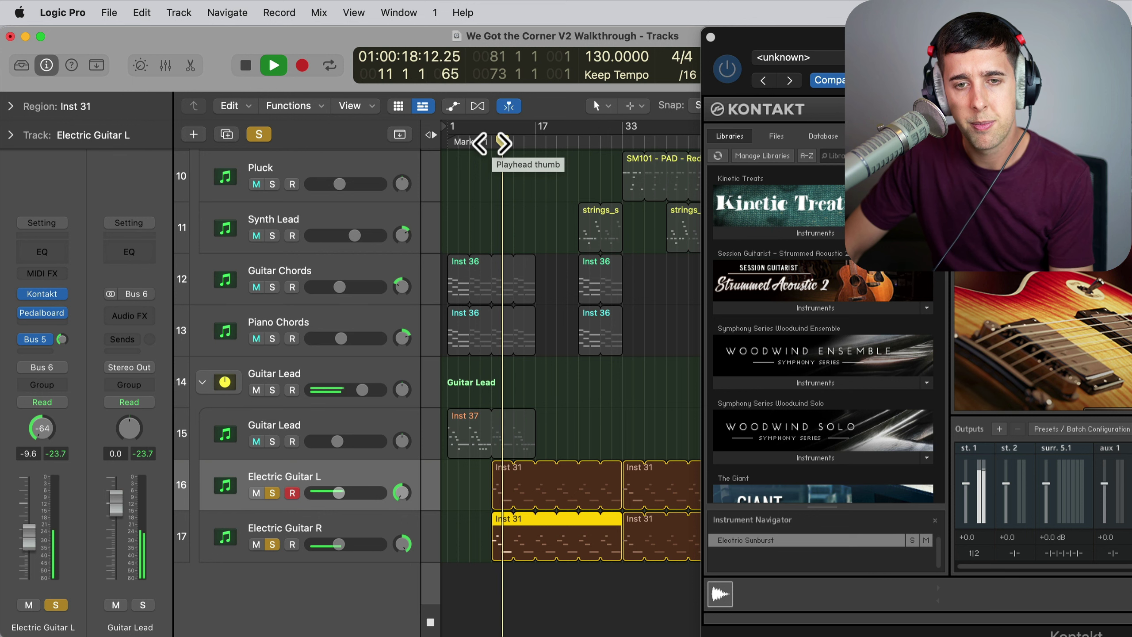
{"action": "key", "text": "space"}
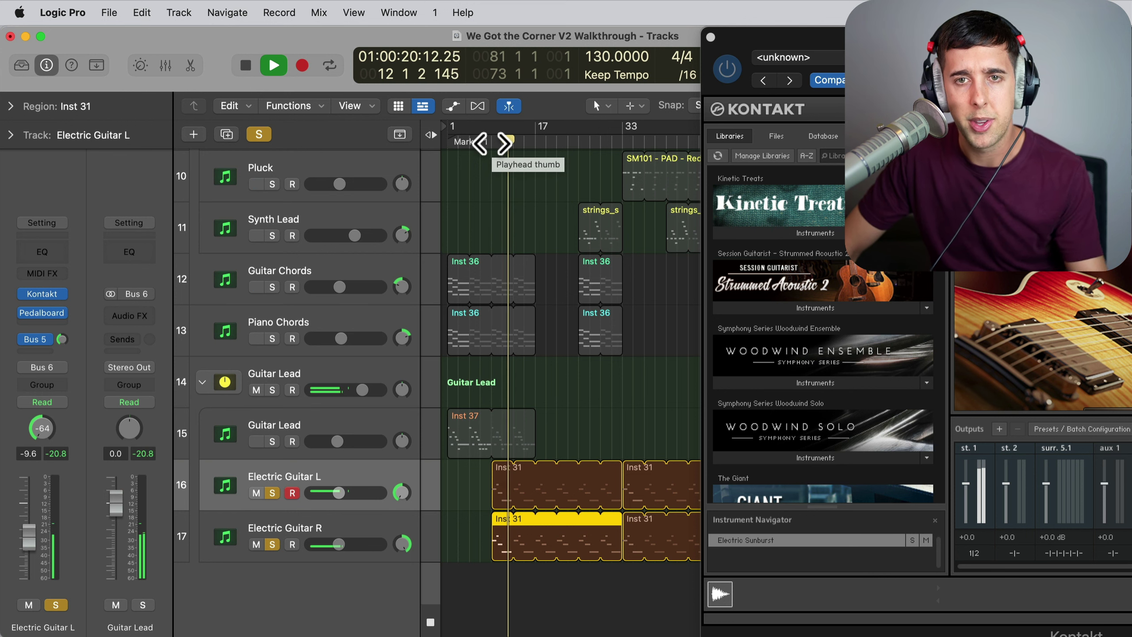
{"action": "left_click_drag", "start_coordinate": [768, 31], "coordinate": [569, 28]}
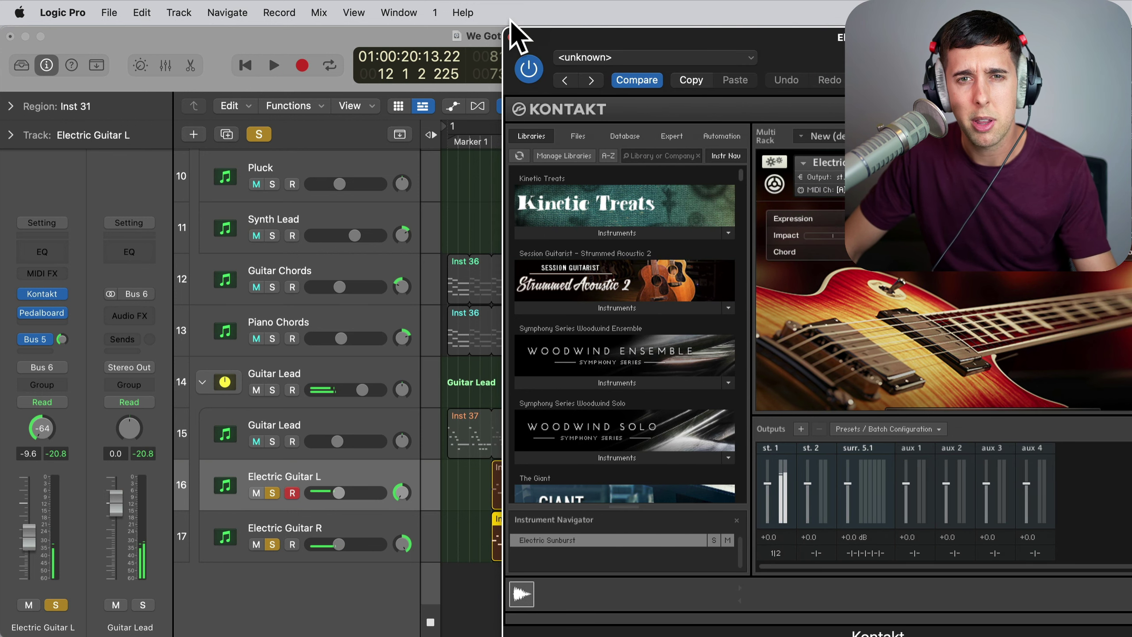
Close the Kontakt plug-in window and take Electric Guitar L and Electric Guitar R out of solo
{"action": "left_click", "coordinate": [512, 35]}
{"action": "left_click", "coordinate": [273, 492]}
{"action": "left_click", "coordinate": [272, 544]}
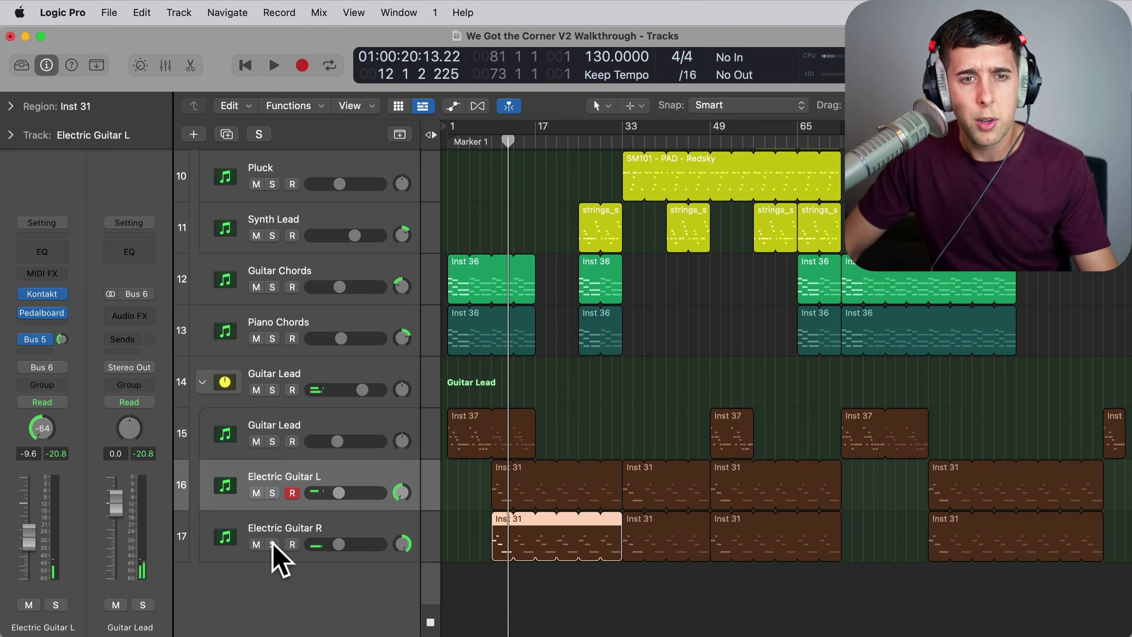
Solo the Guitar Chords and Piano Chords tracks together and play them from near the start of the song
{"action": "left_click_drag", "start_coordinate": [269, 287], "coordinate": [271, 337]}
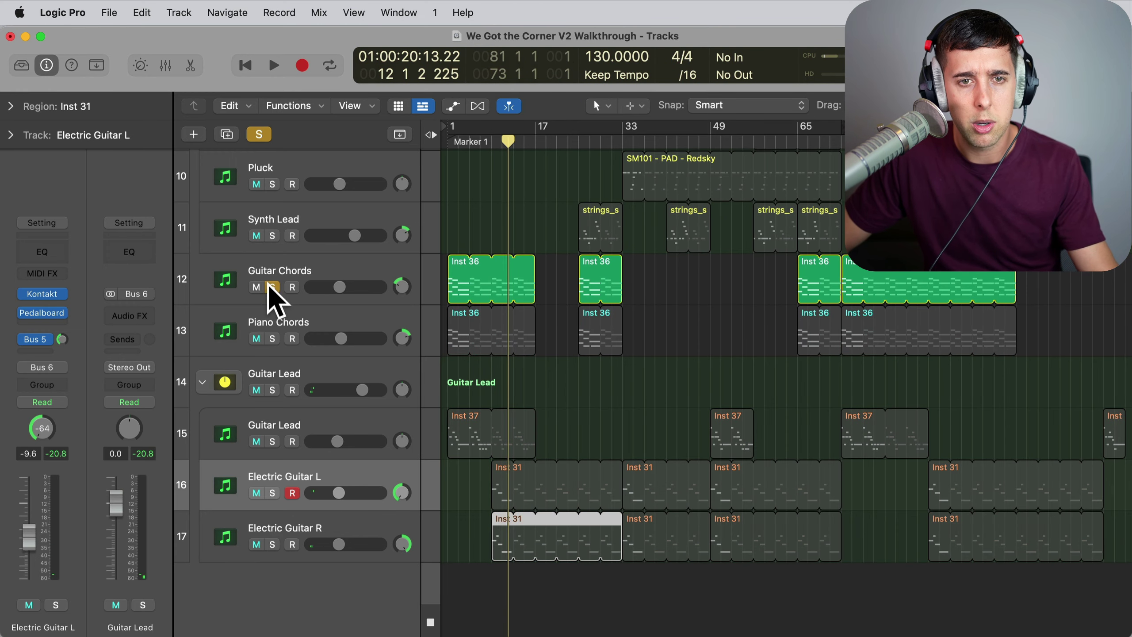
{"action": "left_click", "coordinate": [454, 144]}
{"action": "key", "text": "space"}
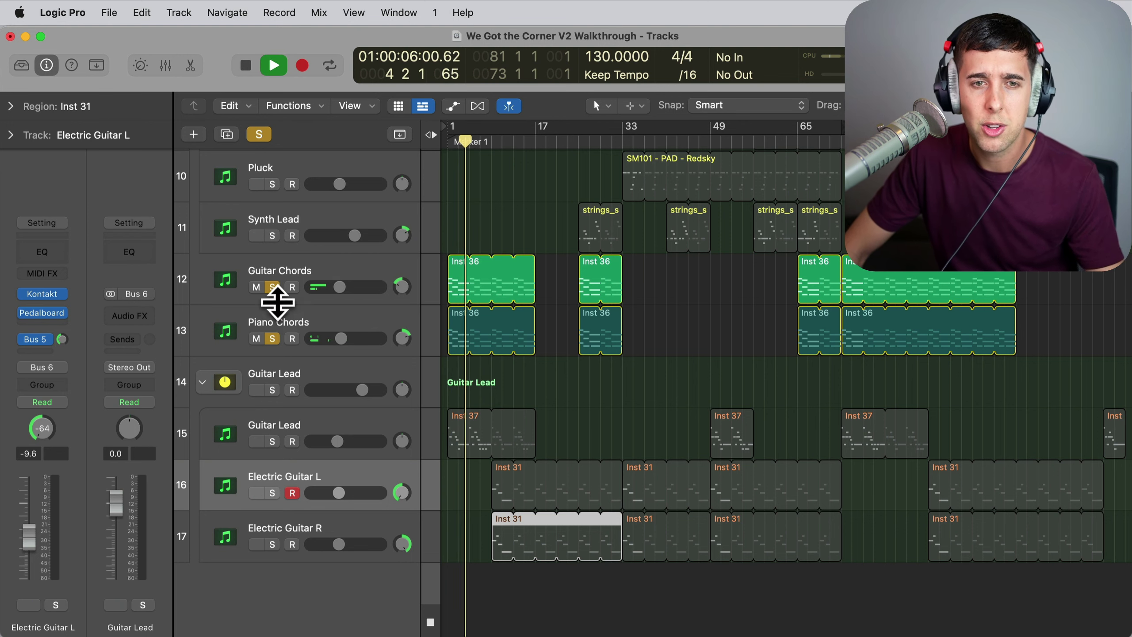
Look over the Alicias Keys piano in Piano Chords' Kontakt instrument, close the plug-in, and unsolo and deselect the track's regions
{"action": "left_click", "coordinate": [303, 320]}
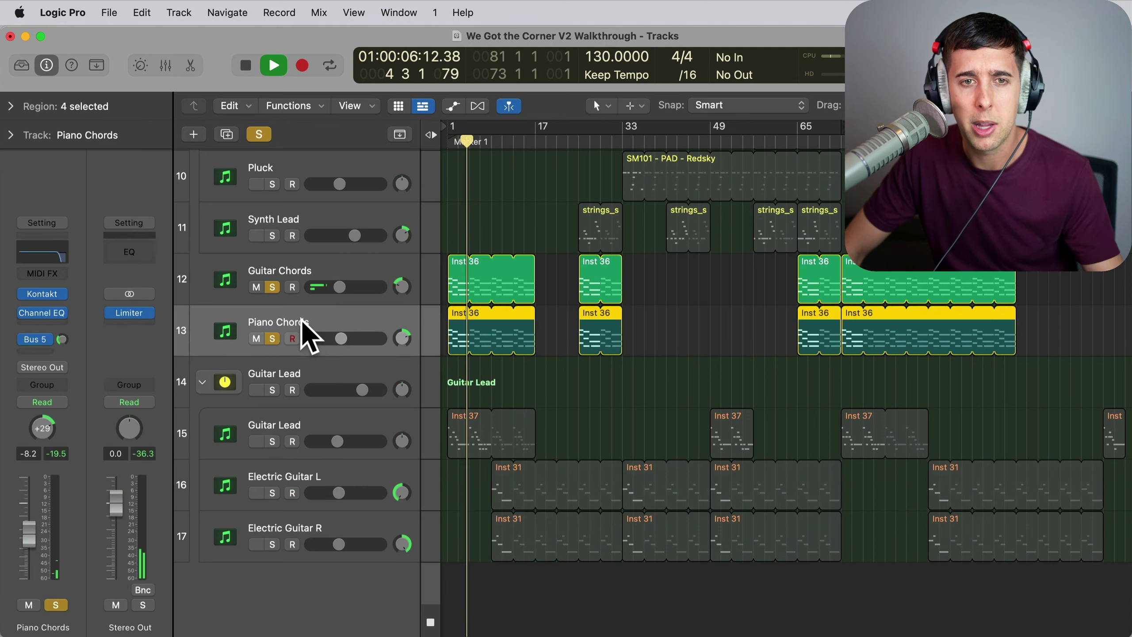
{"action": "left_click", "coordinate": [42, 293]}
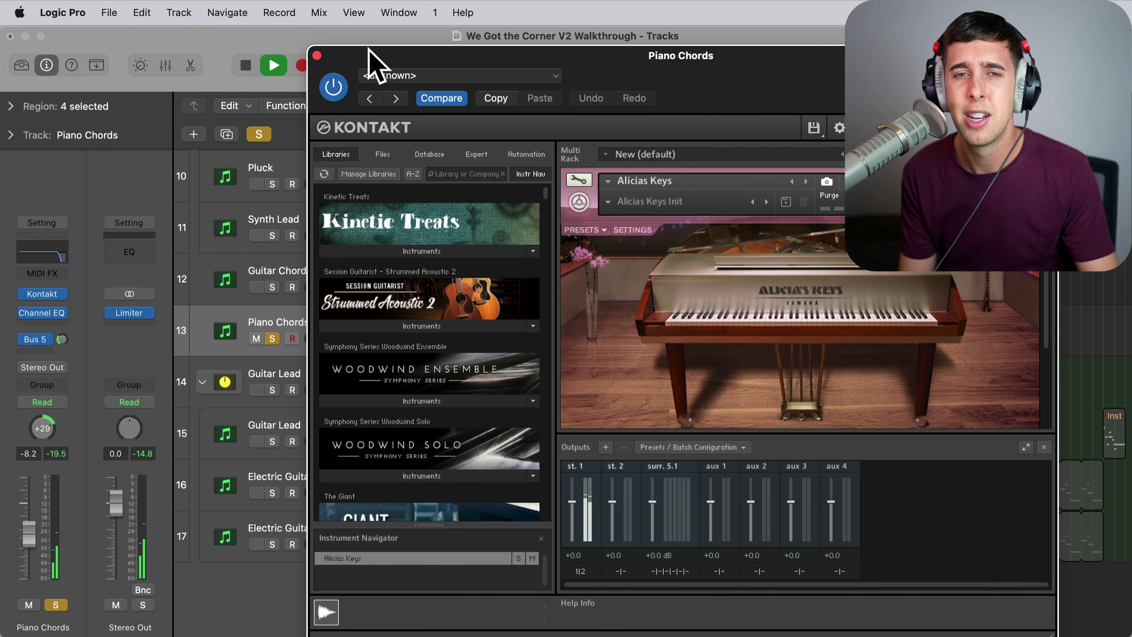
{"action": "left_click_drag", "start_coordinate": [381, 55], "coordinate": [391, 37]}
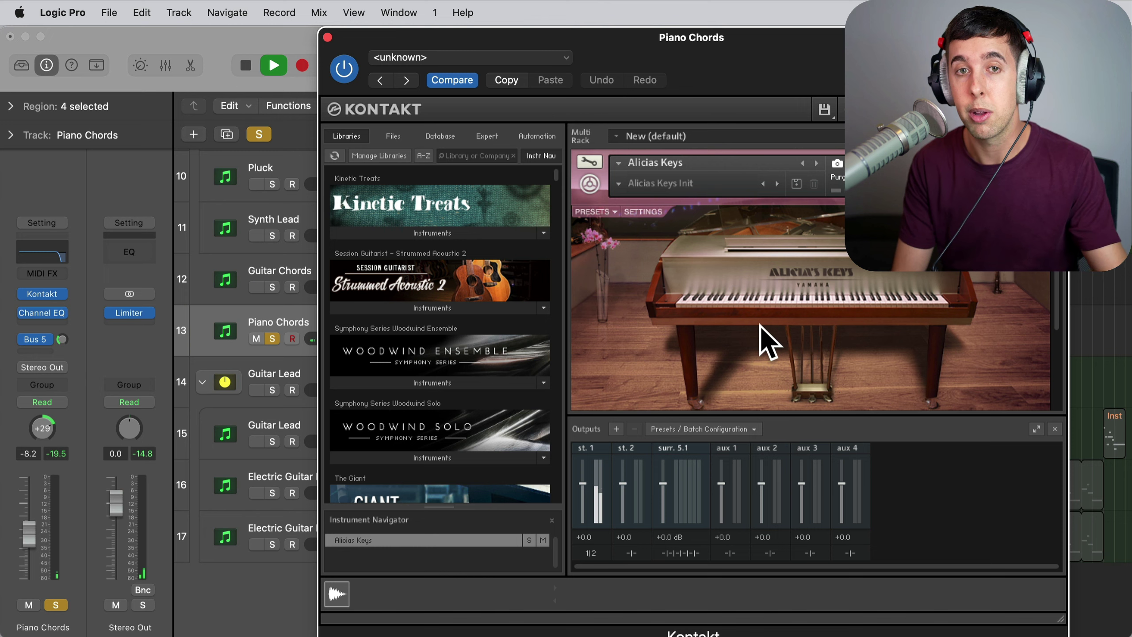
{"action": "left_click", "coordinate": [327, 37]}
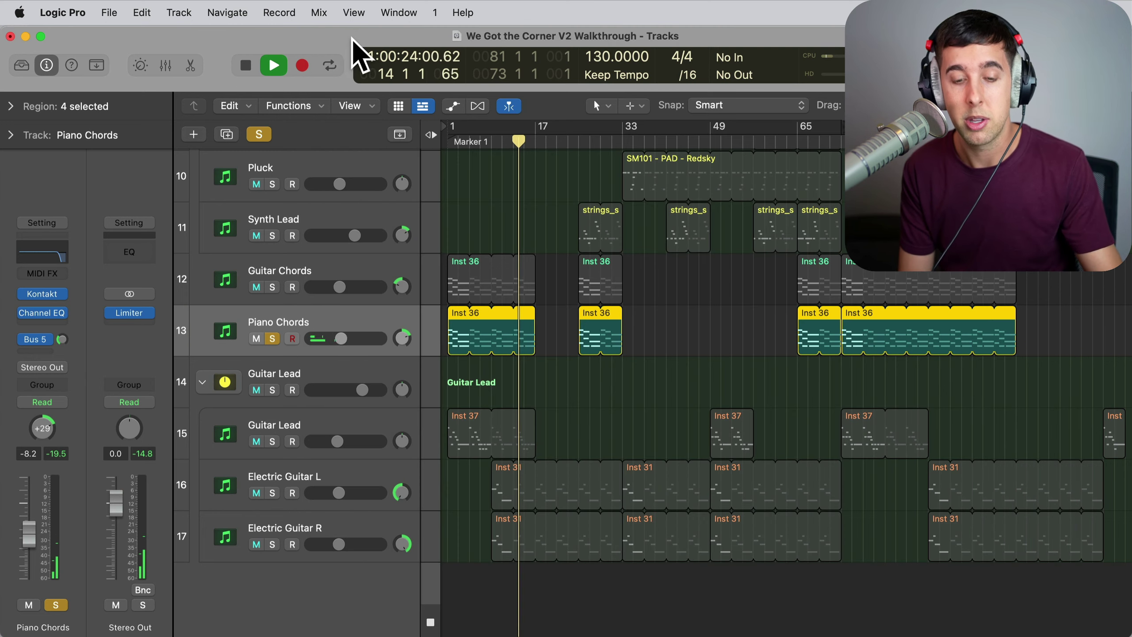
{"action": "left_click", "coordinate": [272, 338]}
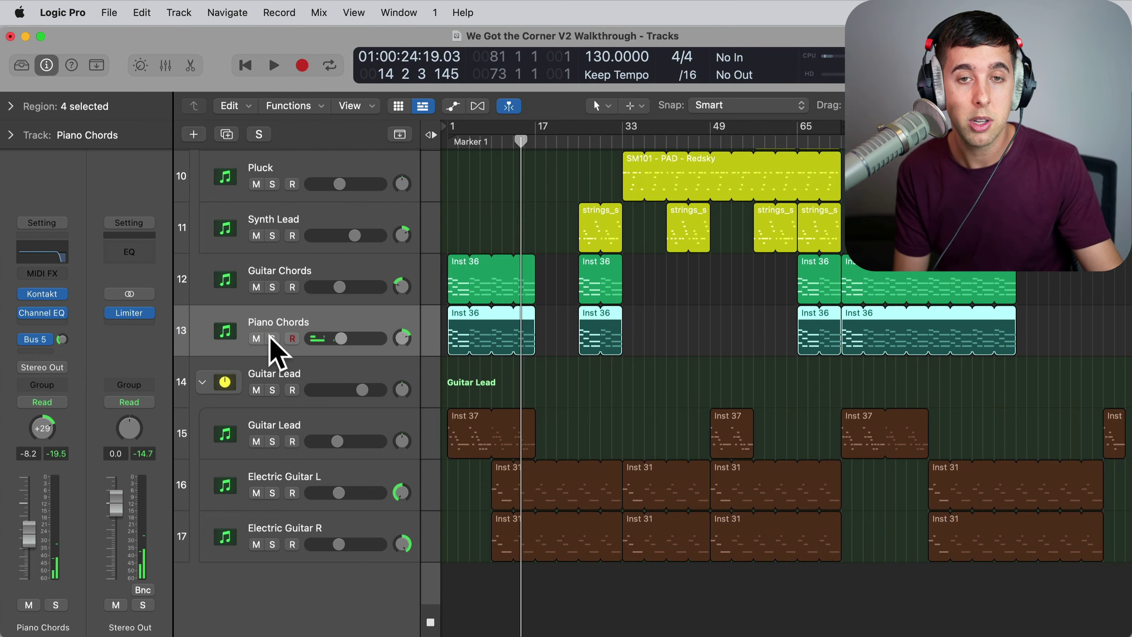
{"action": "left_click", "coordinate": [606, 394]}
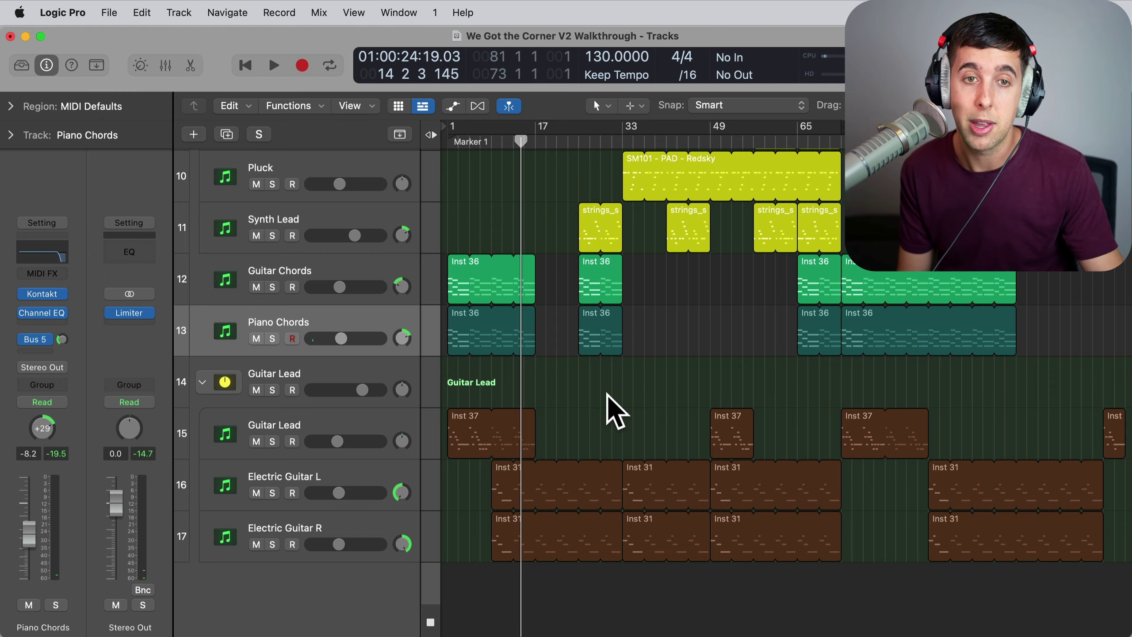
Open the Synth Lead track's Serum instrument with the strings_shasta preset and move the plug-in window clear of the tracks
{"action": "scroll", "coordinate": [607, 394], "scroll_direction": "up", "scroll_amount": 10}
{"action": "scroll", "coordinate": [606, 394], "scroll_direction": "up", "scroll_amount": 1}
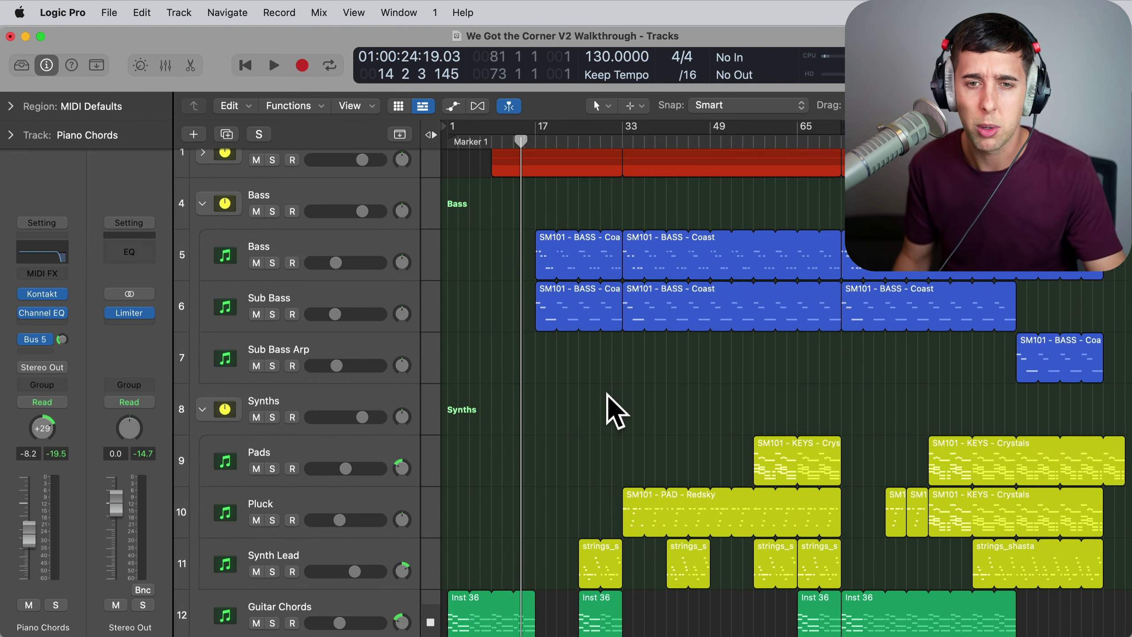
{"action": "scroll", "coordinate": [606, 394], "scroll_direction": "down", "scroll_amount": 4}
{"action": "left_click", "coordinate": [314, 426]}
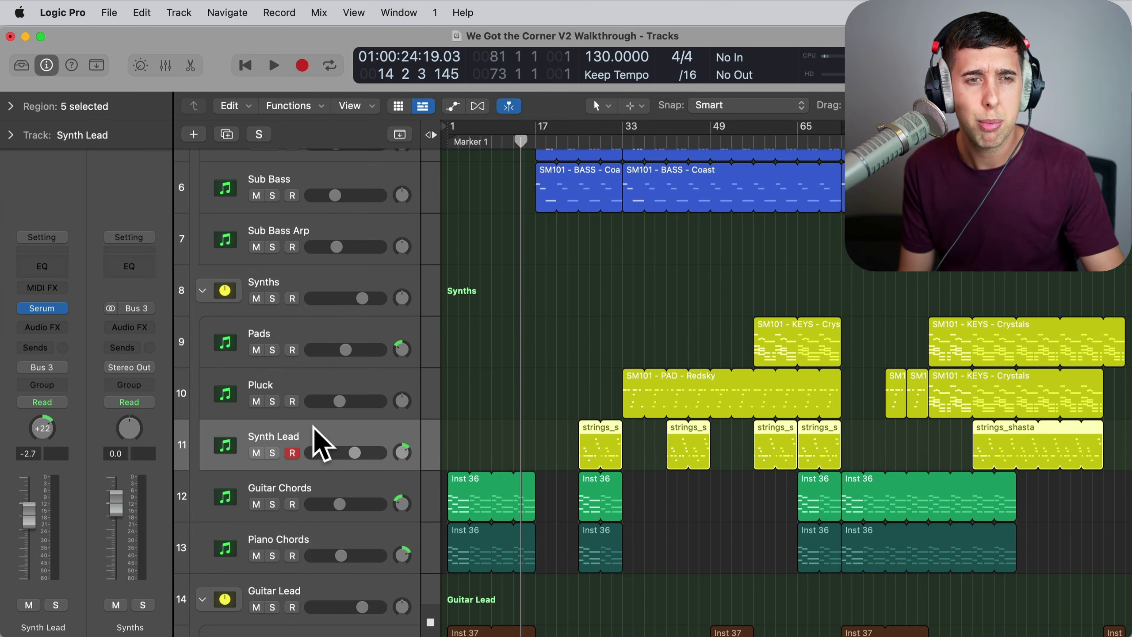
{"action": "left_click", "coordinate": [44, 307]}
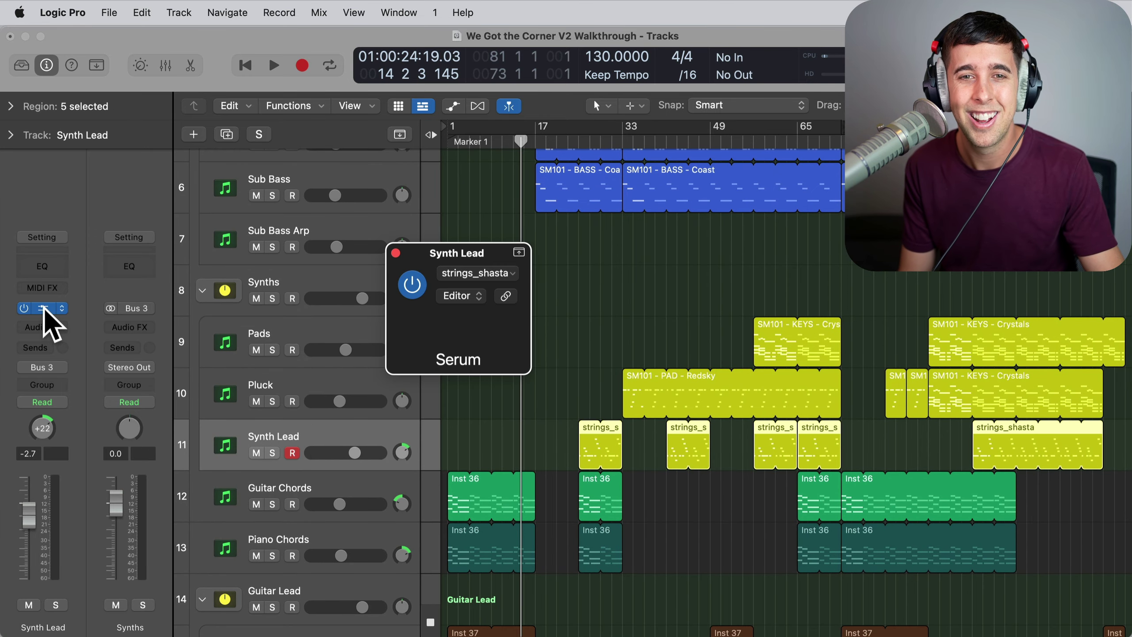
{"action": "left_click_drag", "start_coordinate": [632, 260], "coordinate": [580, 44]}
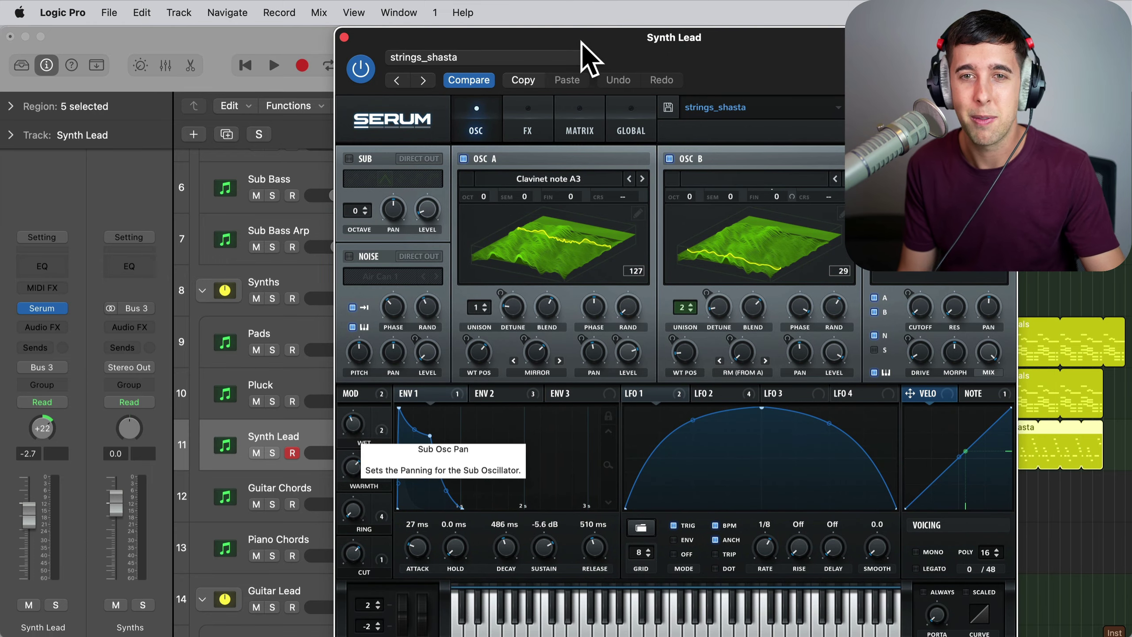
{"action": "left_click_drag", "start_coordinate": [423, 39], "coordinate": [756, 60]}
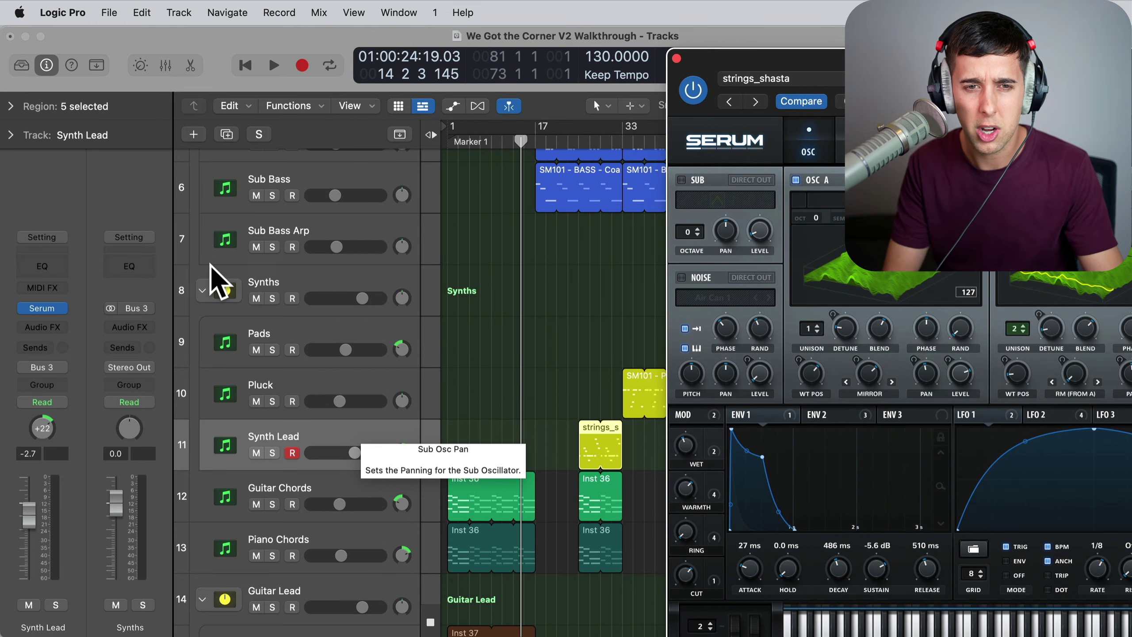
Solo Synth Lead and play its first strings_shasta region from bar 25 while viewing the Serum interface
{"action": "left_click", "coordinate": [272, 453]}
{"action": "left_click", "coordinate": [580, 130]}
{"action": "key", "text": "space"}
{"action": "left_click_drag", "start_coordinate": [997, 56], "coordinate": [626, 14]}
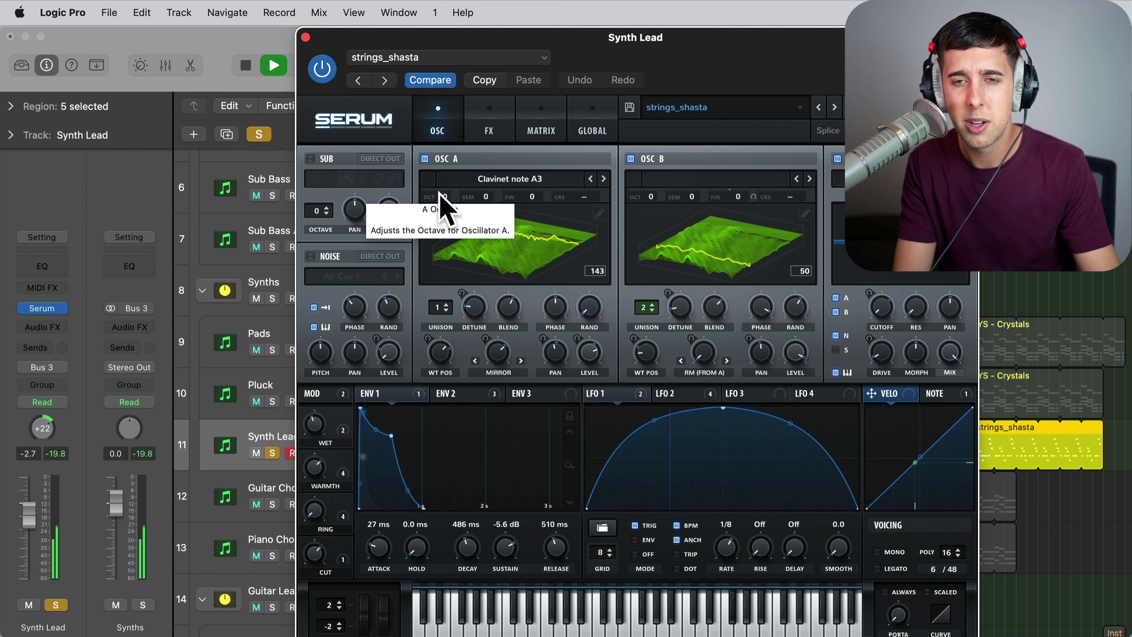
{"action": "key", "text": "space"}
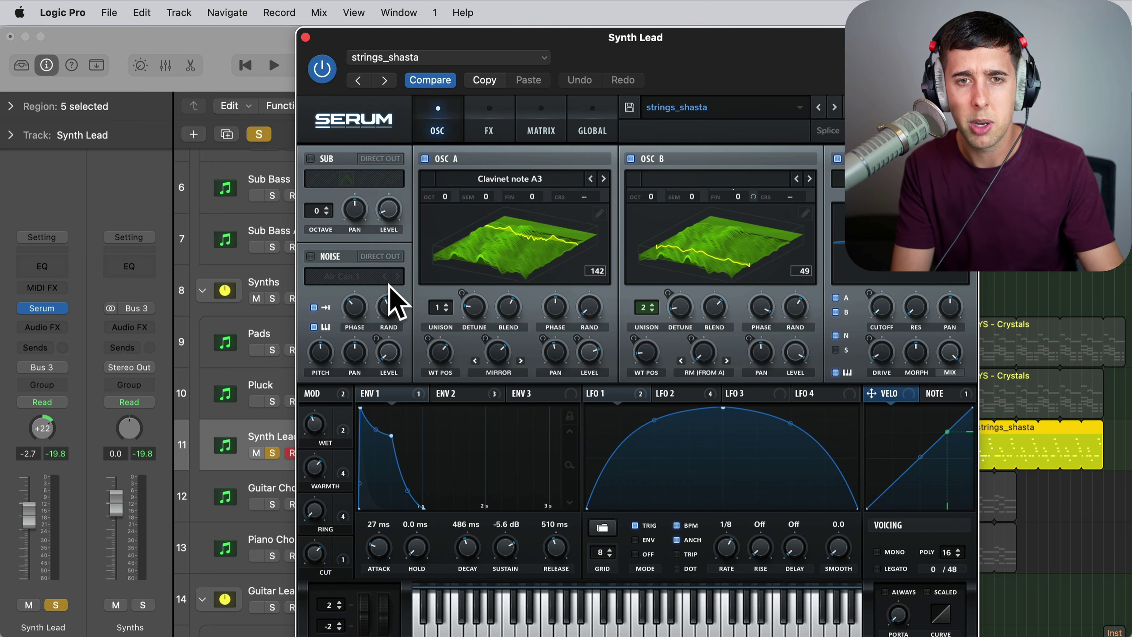
Stop playback, close Synth Lead's Serum window, and take the track out of solo
{"action": "left_click_drag", "start_coordinate": [352, 31], "coordinate": [497, 40]}
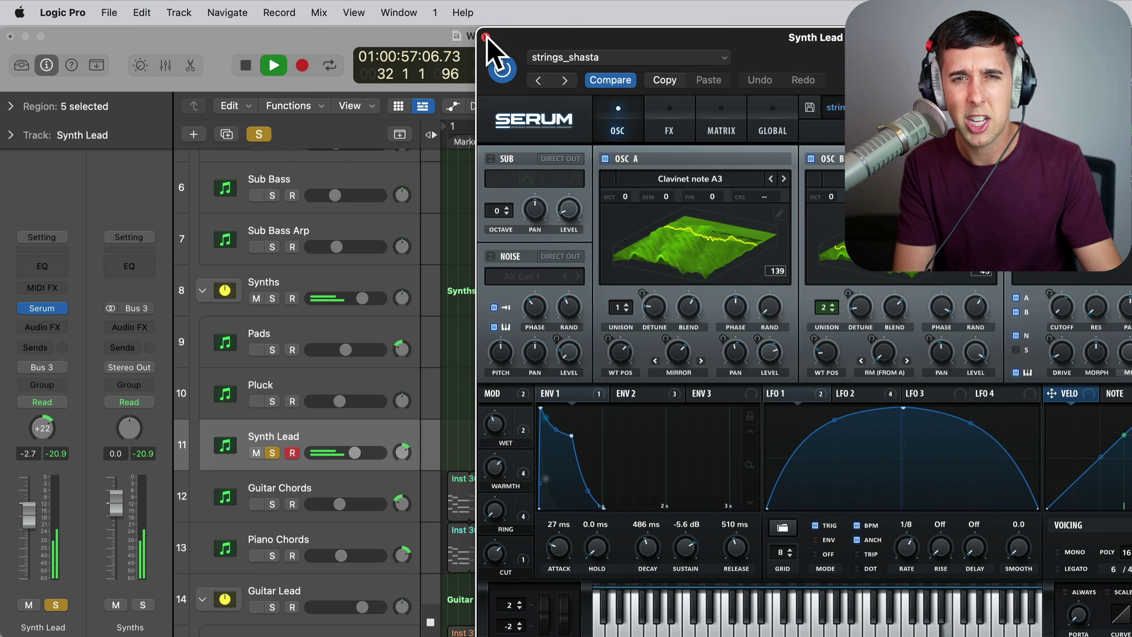
{"action": "key", "text": "space"}
{"action": "left_click", "coordinate": [486, 36]}
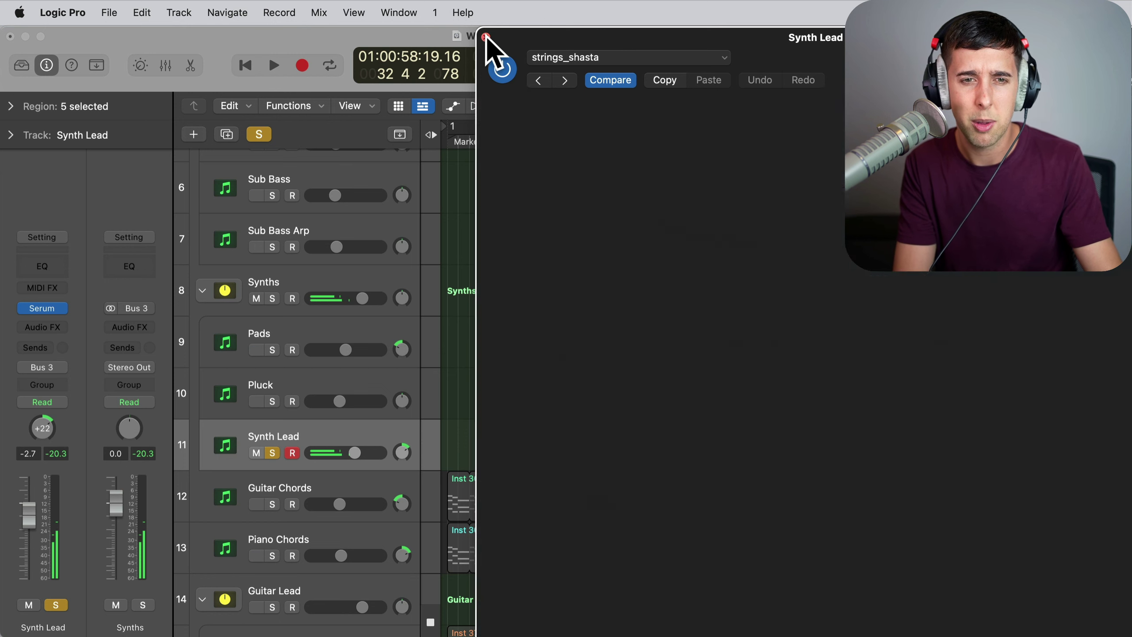
{"action": "left_click", "coordinate": [273, 453]}
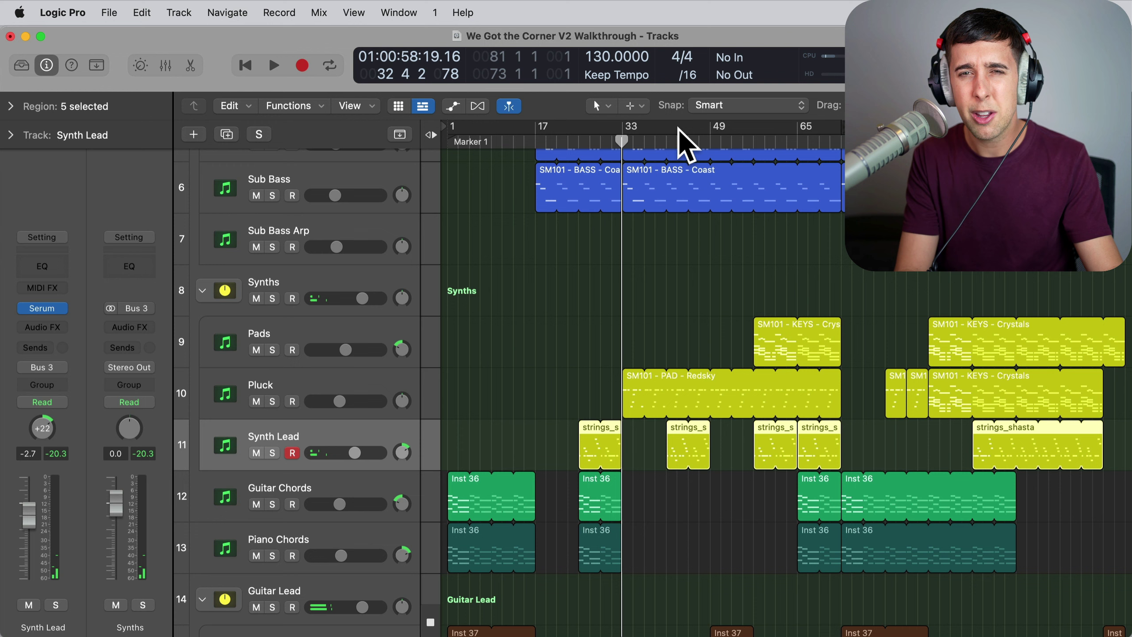
Solo the Pluck track and play it from about bar 32, just before its first region
{"action": "left_click", "coordinate": [584, 139]}
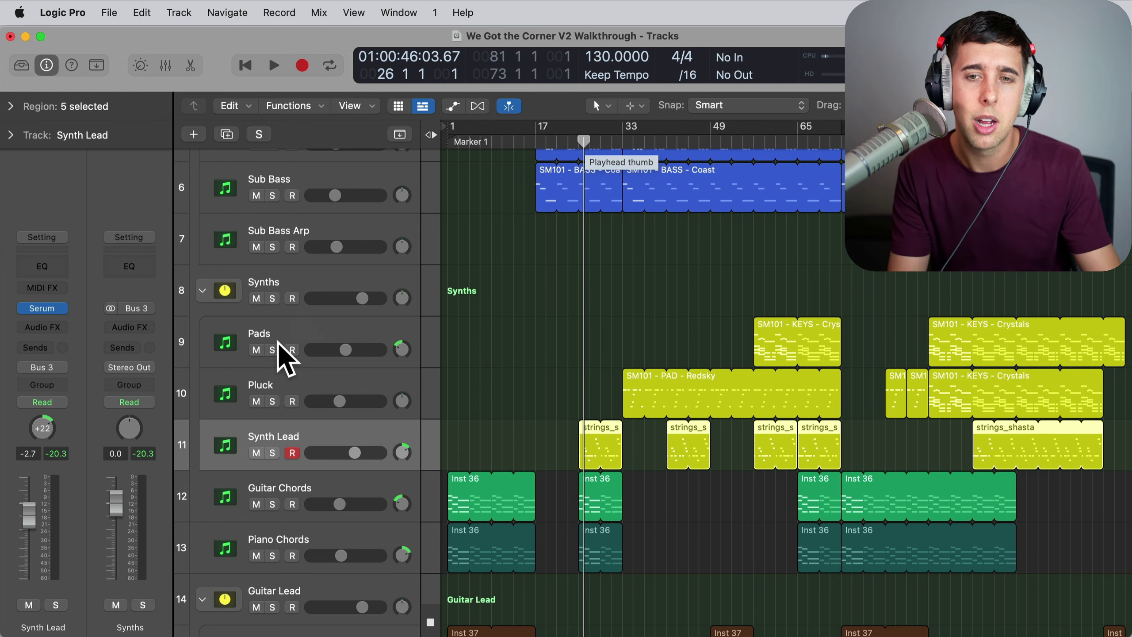
{"action": "left_click", "coordinate": [272, 402]}
{"action": "key", "text": "space"}
{"action": "left_click", "coordinate": [617, 141]}
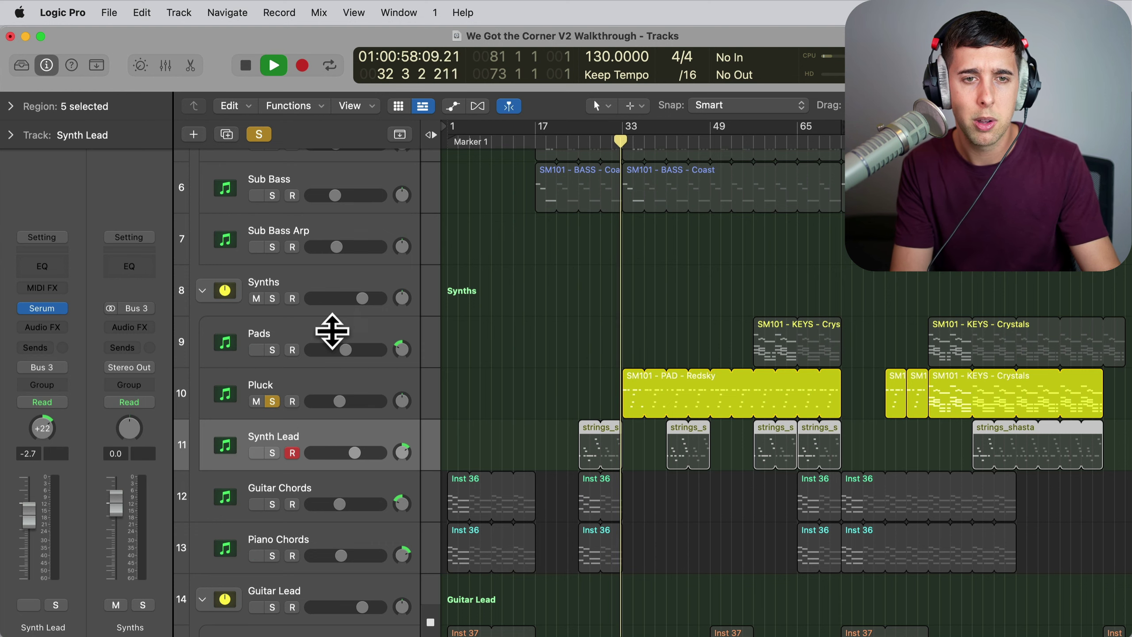
Open Pluck's Serum instrument, look over the SM101 - PLUCK - Enduro preset, close the plug-in window, and stop playback
{"action": "left_click", "coordinate": [304, 382]}
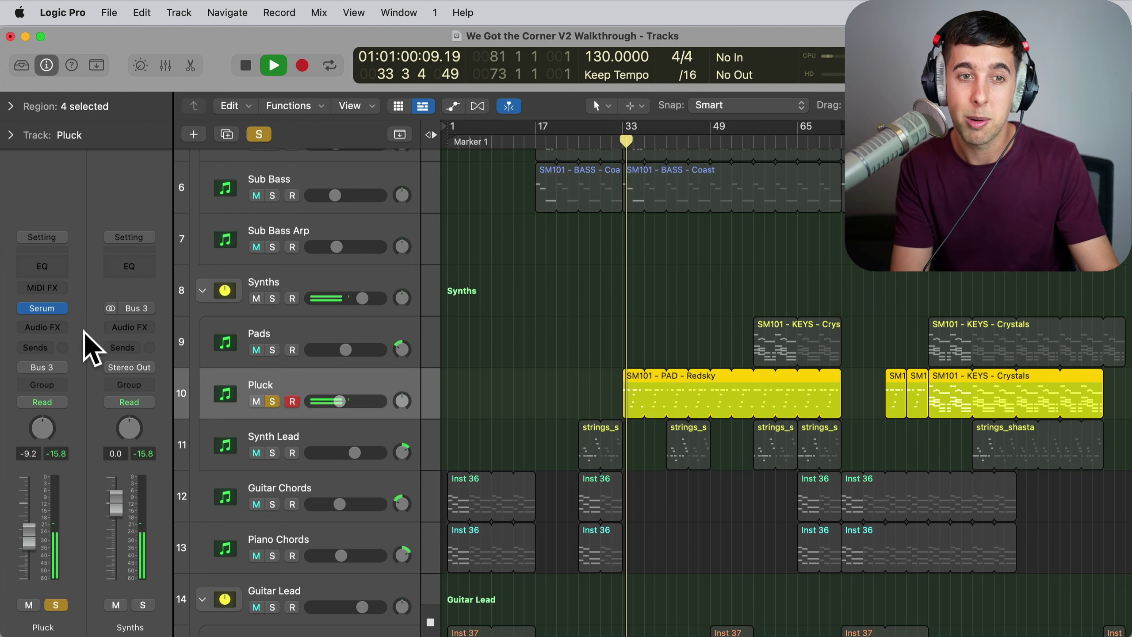
{"action": "left_click", "coordinate": [42, 309]}
{"action": "left_click_drag", "start_coordinate": [783, 282], "coordinate": [753, 66]}
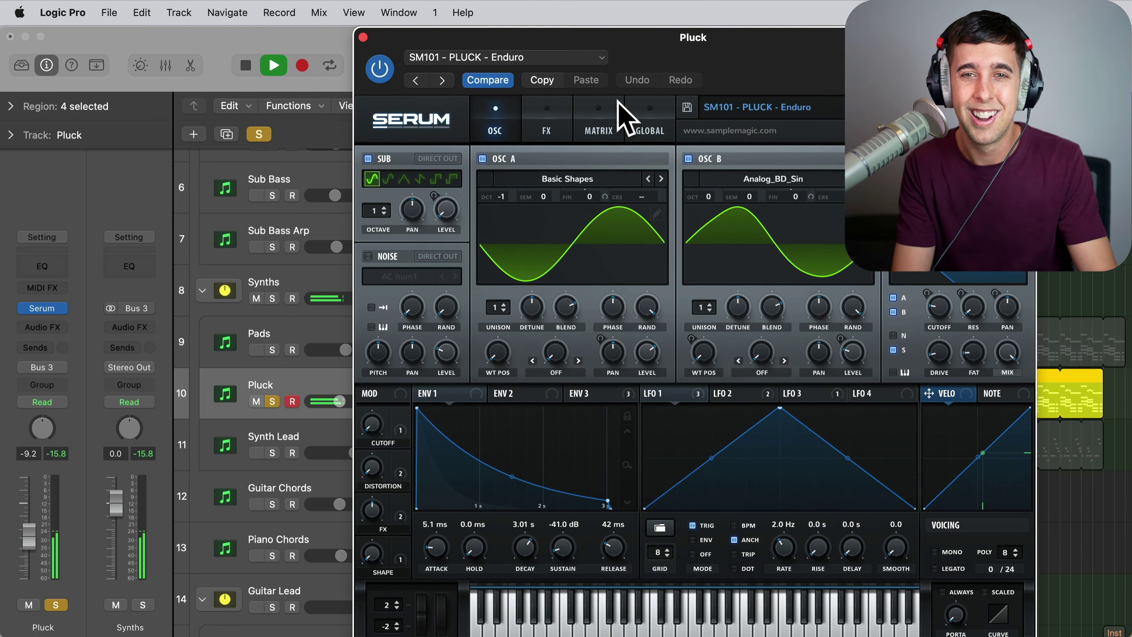
{"action": "key", "text": "space"}
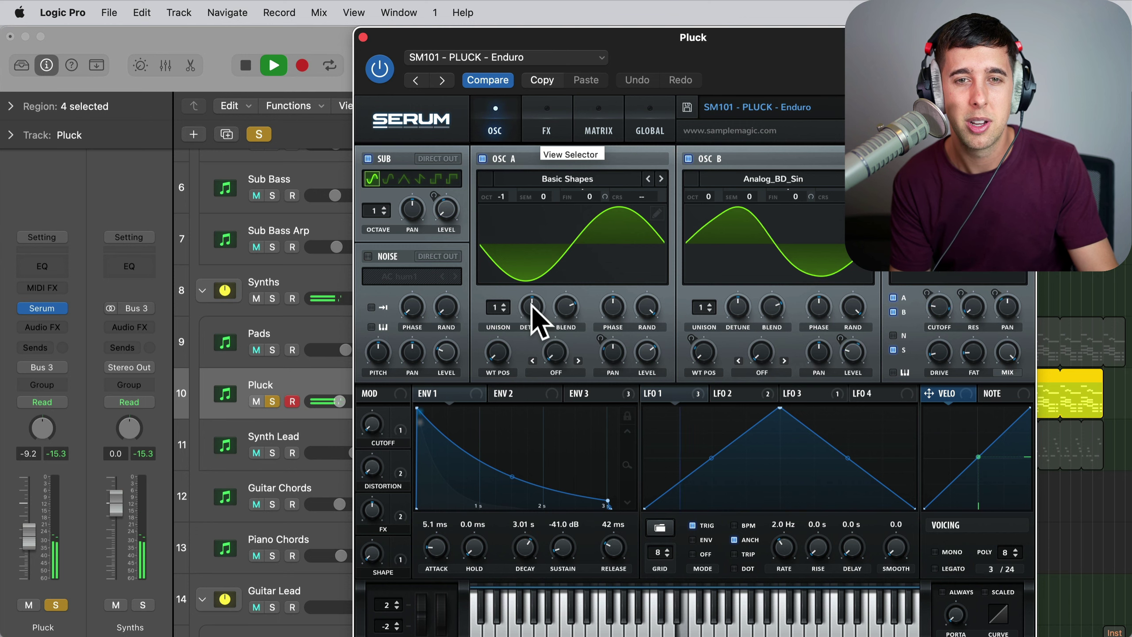
{"action": "left_click", "coordinate": [363, 37]}
{"action": "key", "text": "space"}
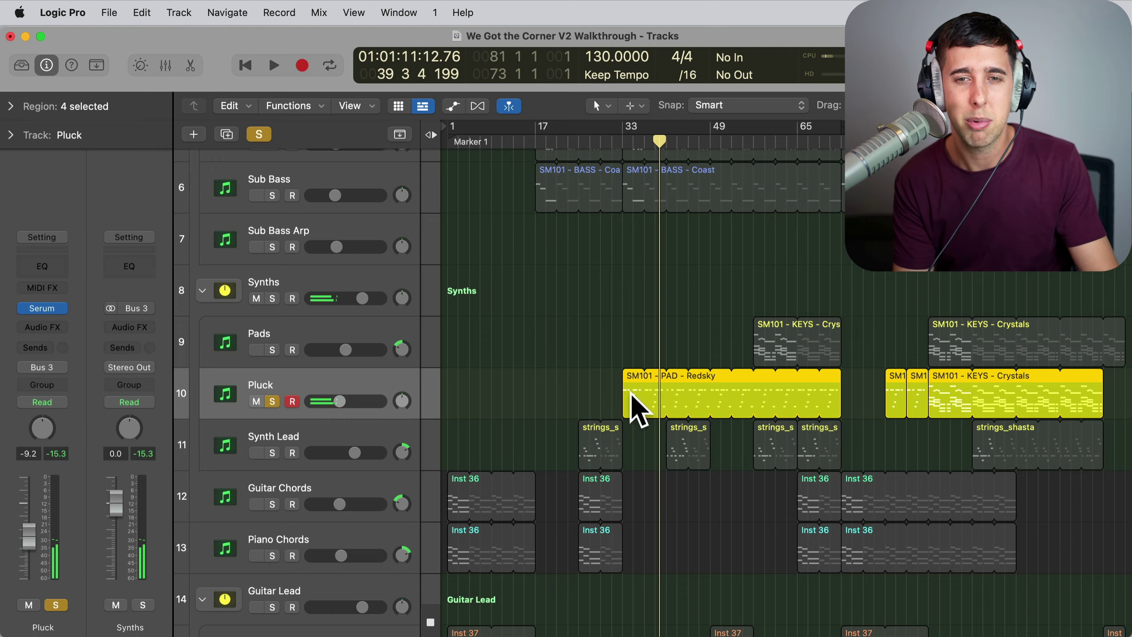
Examine the notes of Pluck's SM101 - PAD - Redsky region enlarged in the Piano Roll during playback, and close the editor
{"action": "double_click", "coordinate": [631, 392]}
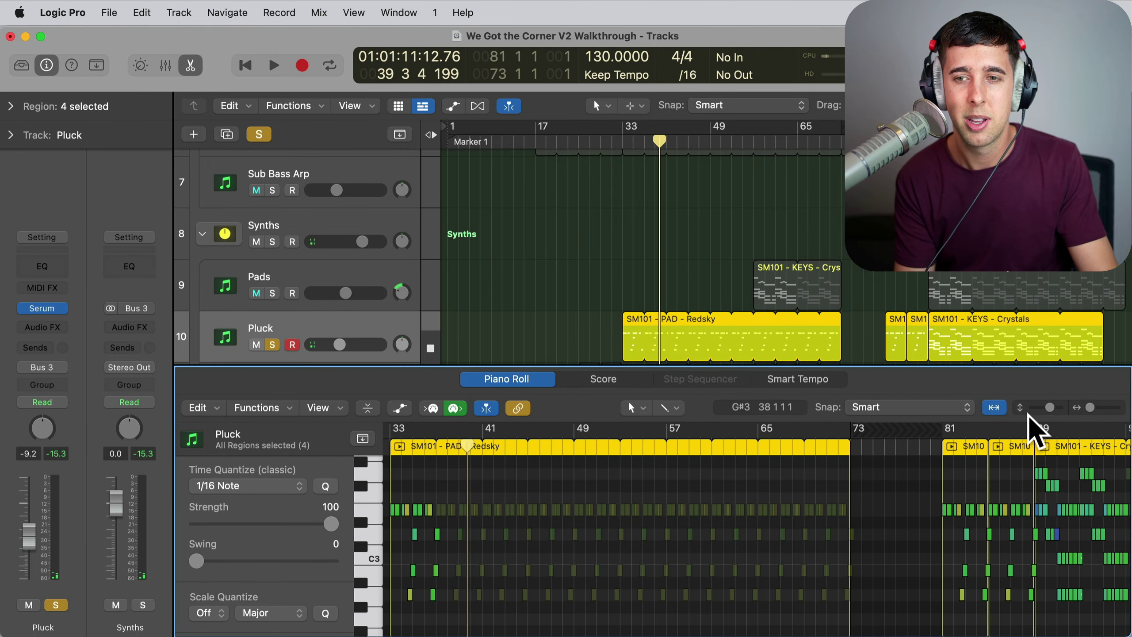
{"action": "left_click_drag", "start_coordinate": [1051, 407], "coordinate": [1094, 407]}
{"action": "scroll", "coordinate": [855, 529], "scroll_direction": "left", "scroll_amount": 3}
{"action": "scroll", "coordinate": [860, 544], "scroll_direction": "right", "scroll_amount": 5}
{"action": "key", "text": "space"}
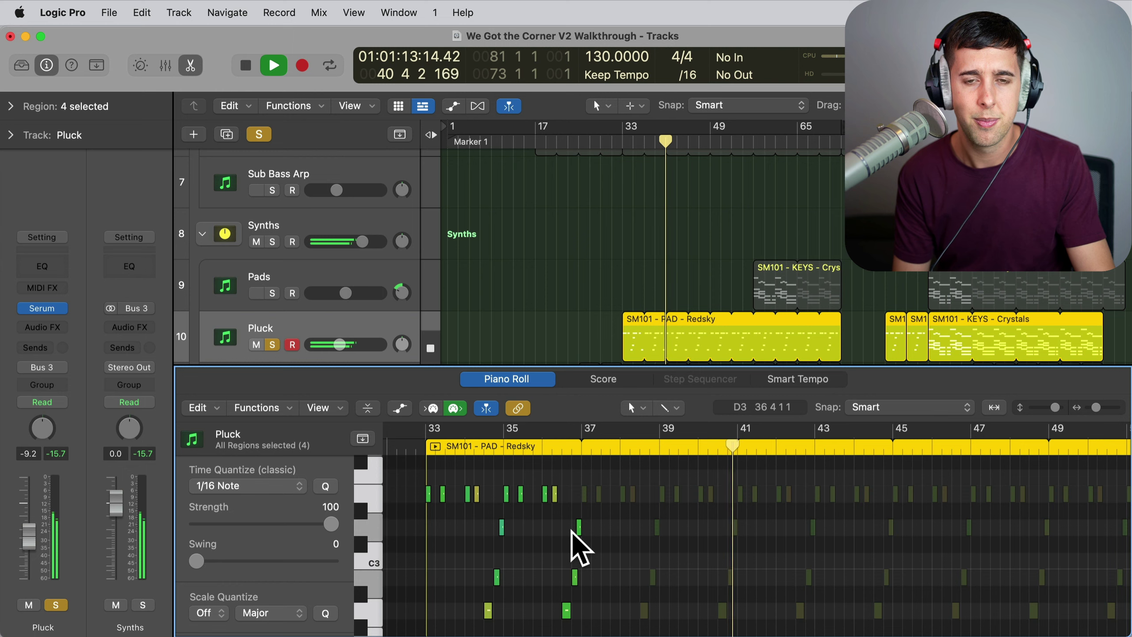
{"action": "left_click", "coordinate": [190, 65]}
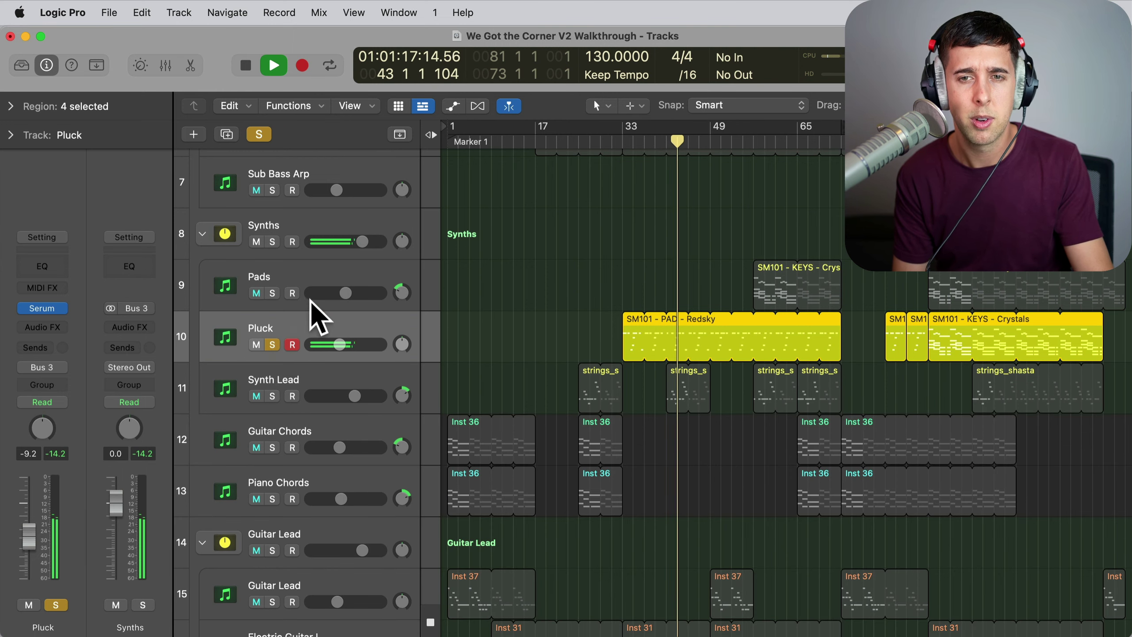
Solo the Drums stack and the Bass track alongside Pluck while the song plays
{"action": "scroll", "coordinate": [355, 254], "scroll_direction": "up", "scroll_amount": 5}
{"action": "left_click", "coordinate": [272, 181]}
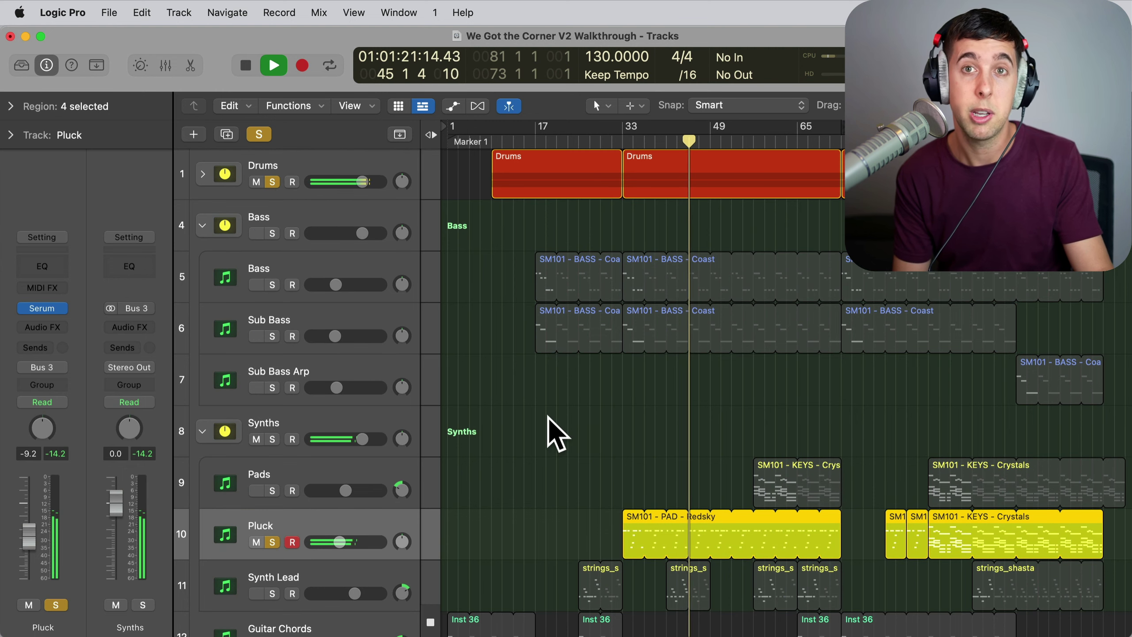
{"action": "scroll", "coordinate": [548, 417], "scroll_direction": "down", "scroll_amount": 2}
{"action": "scroll", "coordinate": [549, 417], "scroll_direction": "up", "scroll_amount": 2}
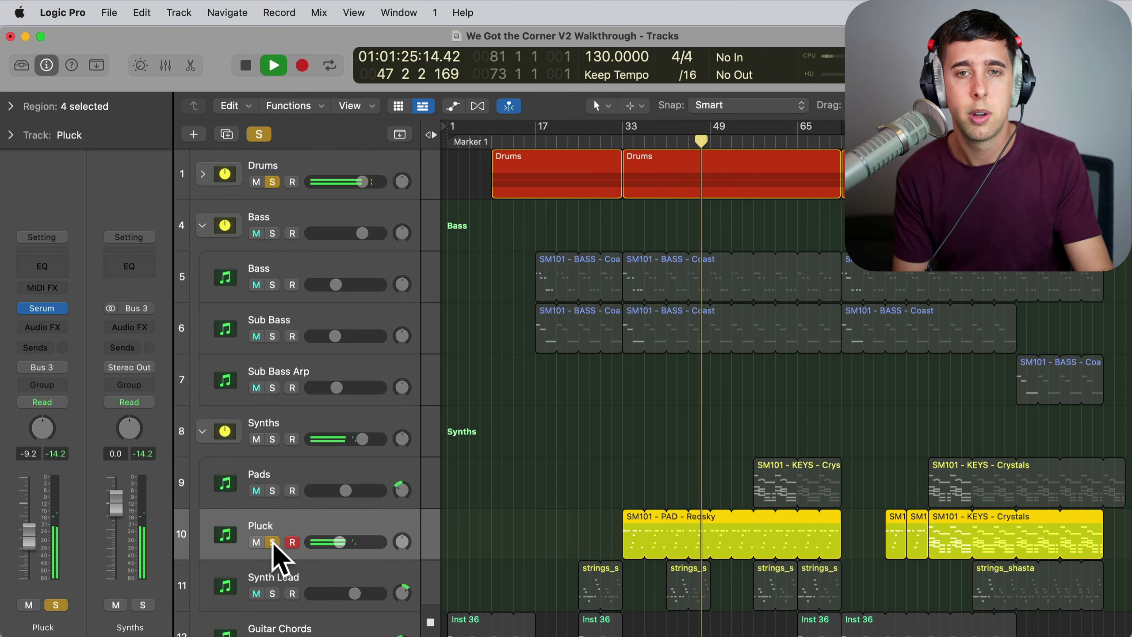
{"action": "left_click", "coordinate": [273, 284]}
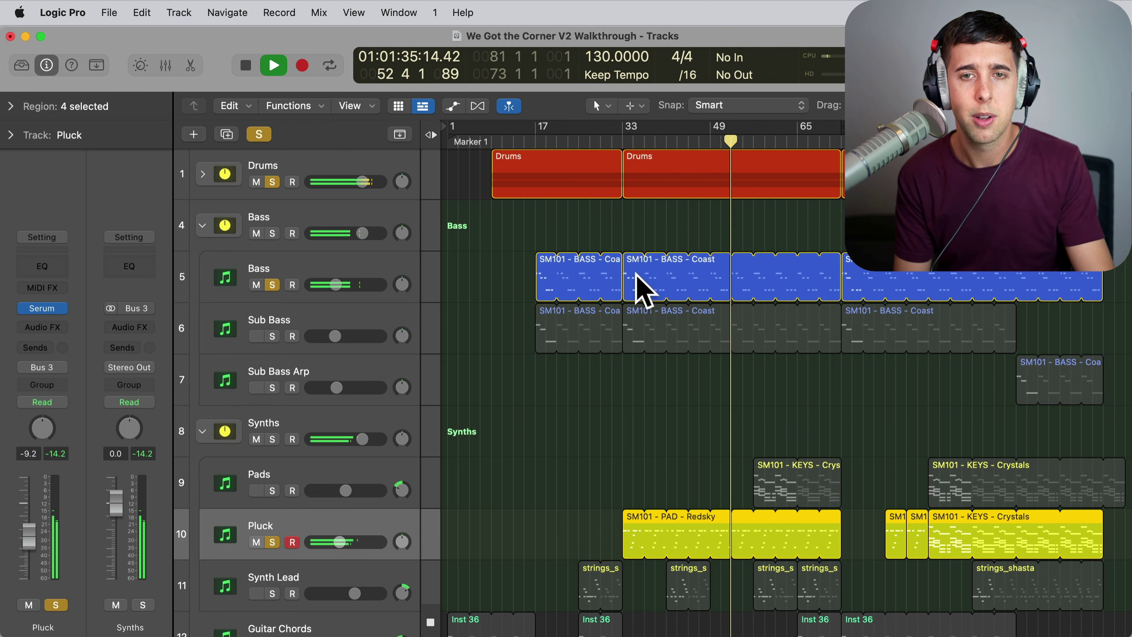
Examine the Bass track's second SM101 - BASS - Coast region in the Piano Roll and its Serum patch, closing both views
{"action": "double_click", "coordinate": [649, 277]}
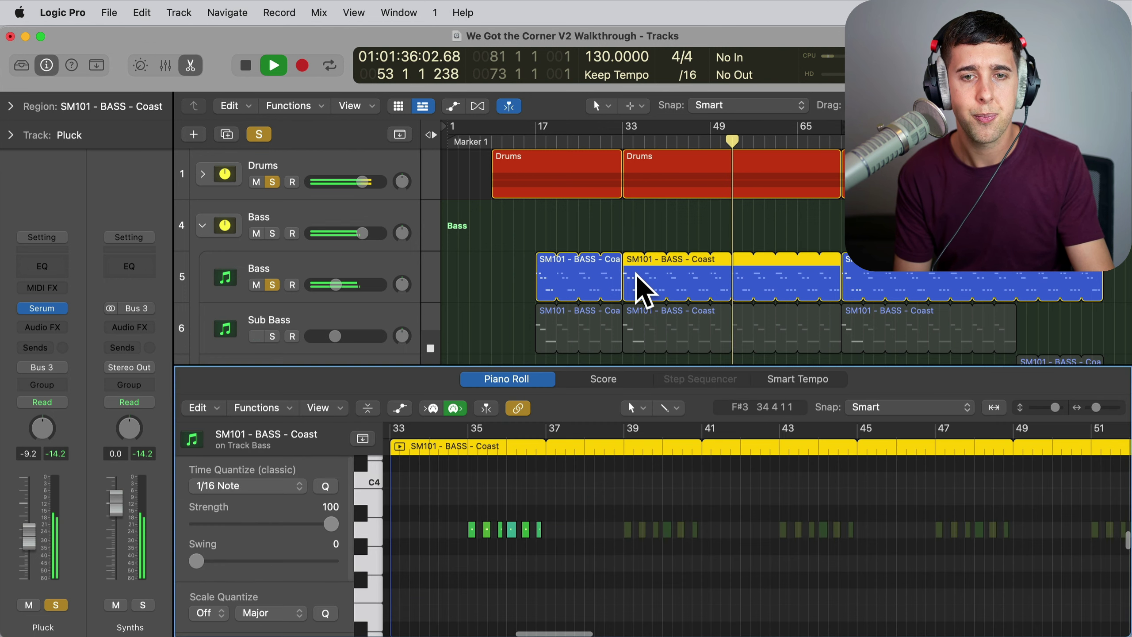
{"action": "left_click", "coordinate": [194, 68]}
{"action": "left_click", "coordinate": [303, 282]}
{"action": "left_click", "coordinate": [42, 310]}
{"action": "left_click_drag", "start_coordinate": [787, 260], "coordinate": [721, 45]}
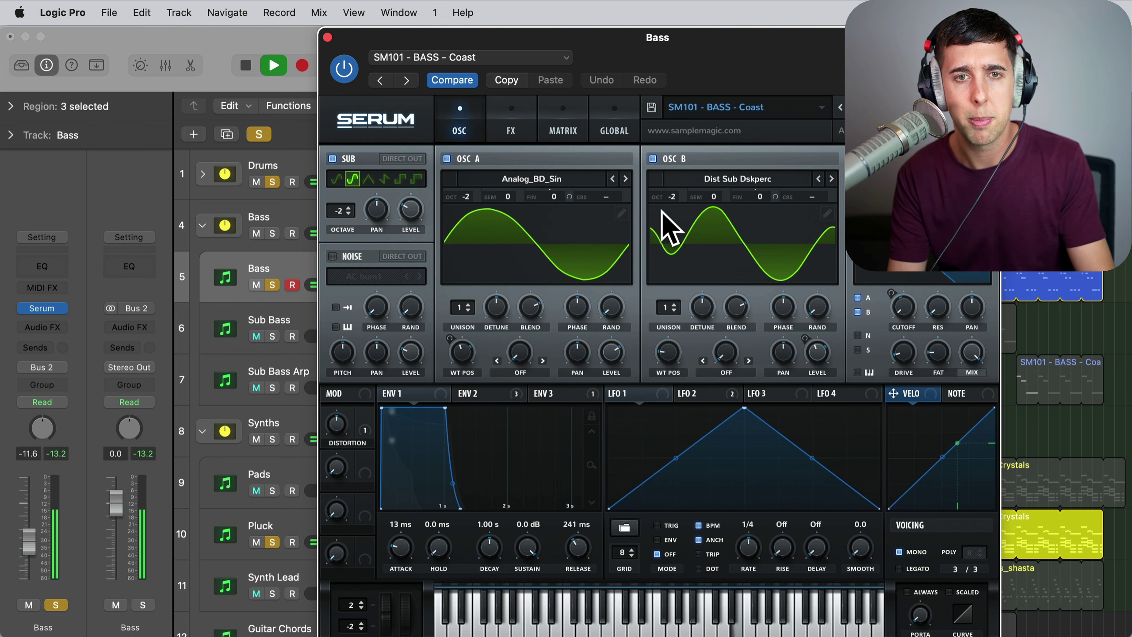
{"action": "left_click", "coordinate": [328, 37]}
Take the Bass track out of solo and solo Sub Bass instead, alongside Drums and Pluck
{"action": "left_click", "coordinate": [273, 285]}
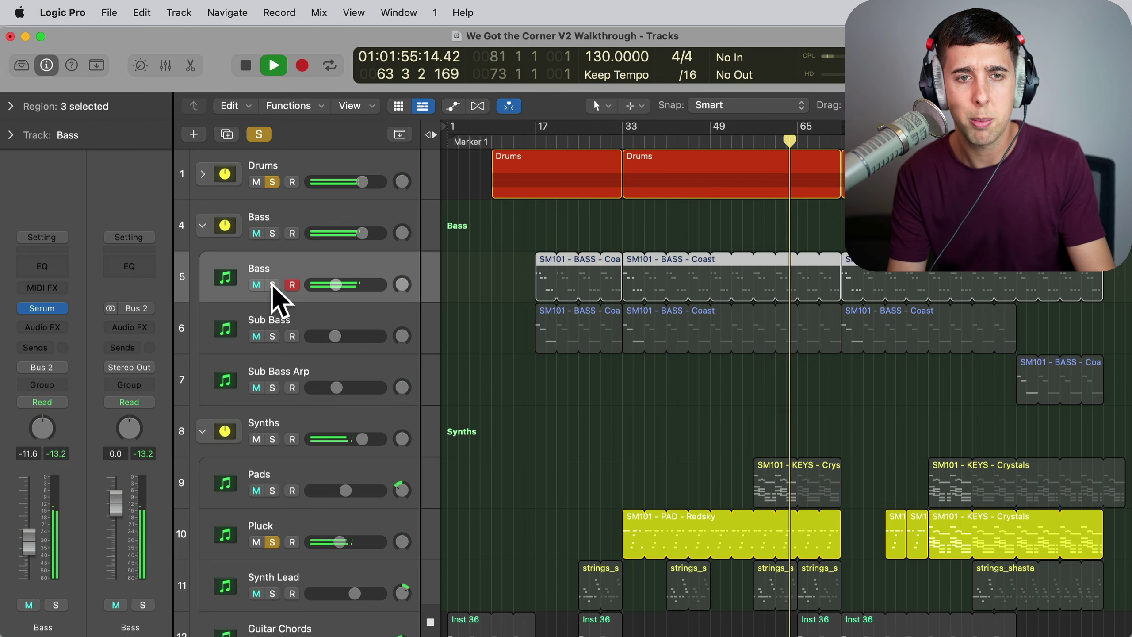
{"action": "left_click", "coordinate": [273, 335]}
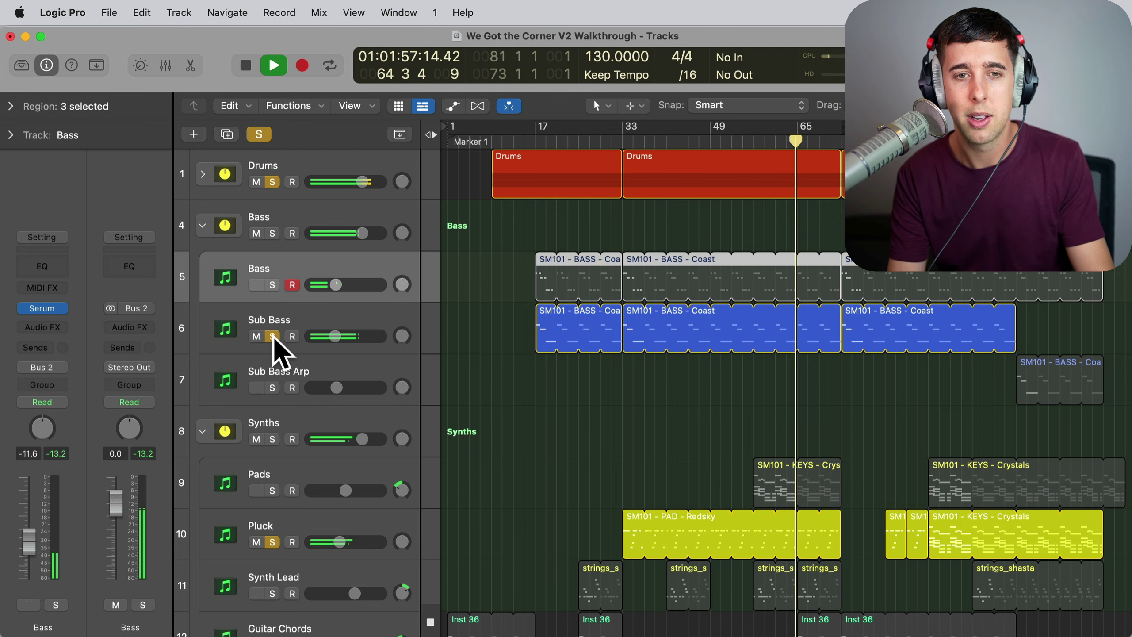
Play from bar 33 with Bass soloed alongside Sub Bass, comparing the mix with Sub Bass out of and back in solo
{"action": "left_click", "coordinate": [315, 317]}
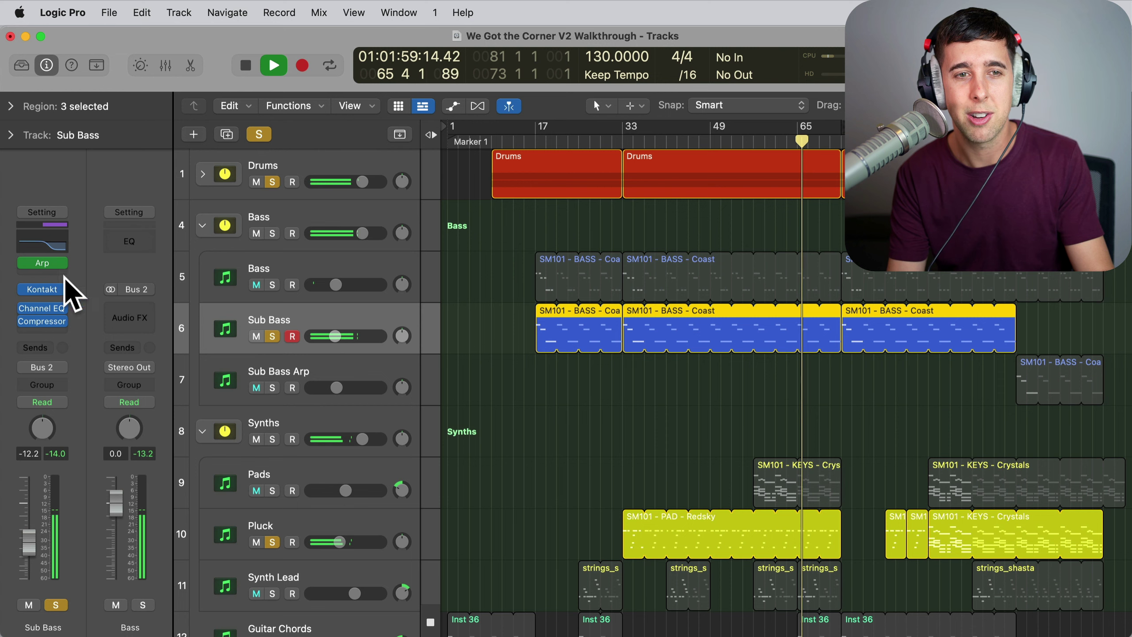
{"action": "left_click", "coordinate": [618, 141]}
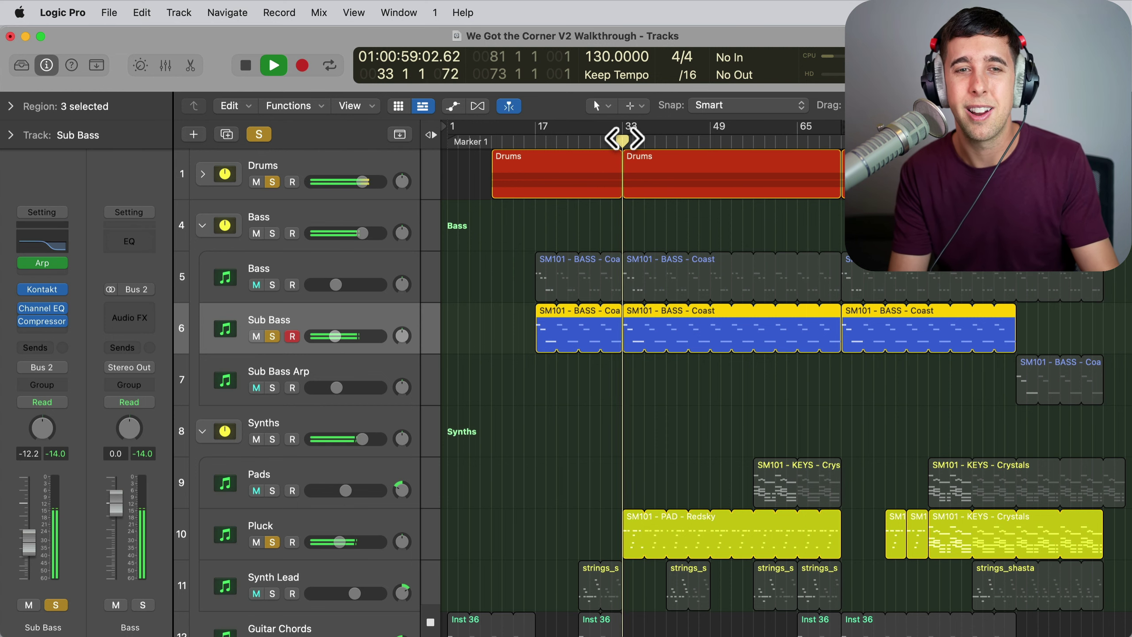
{"action": "left_click", "coordinate": [272, 285]}
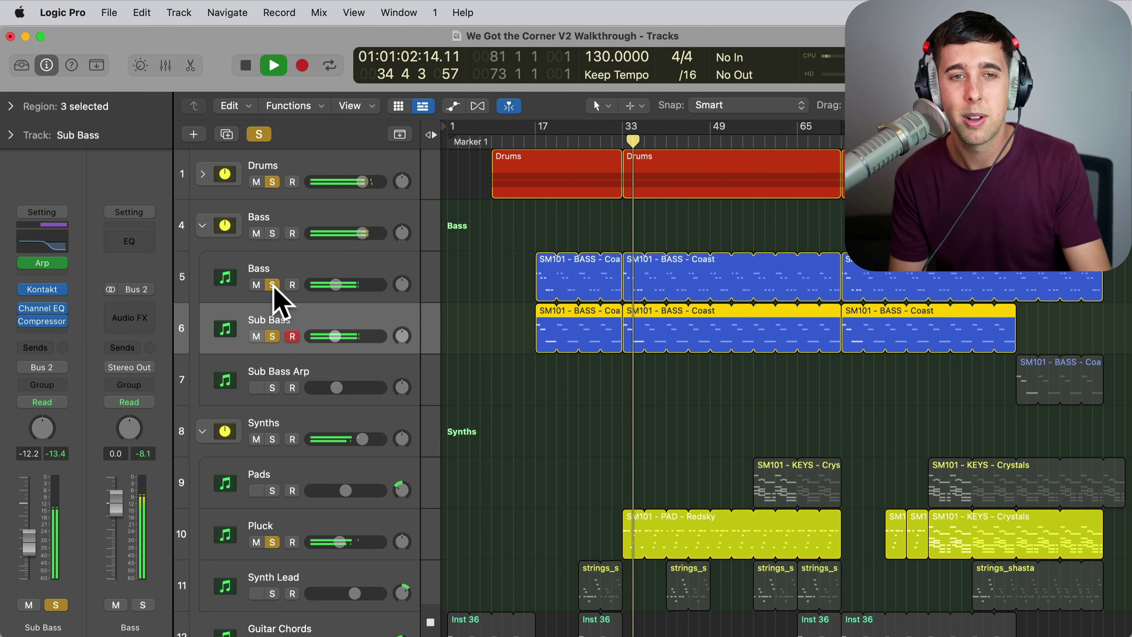
{"action": "left_click", "coordinate": [272, 335]}
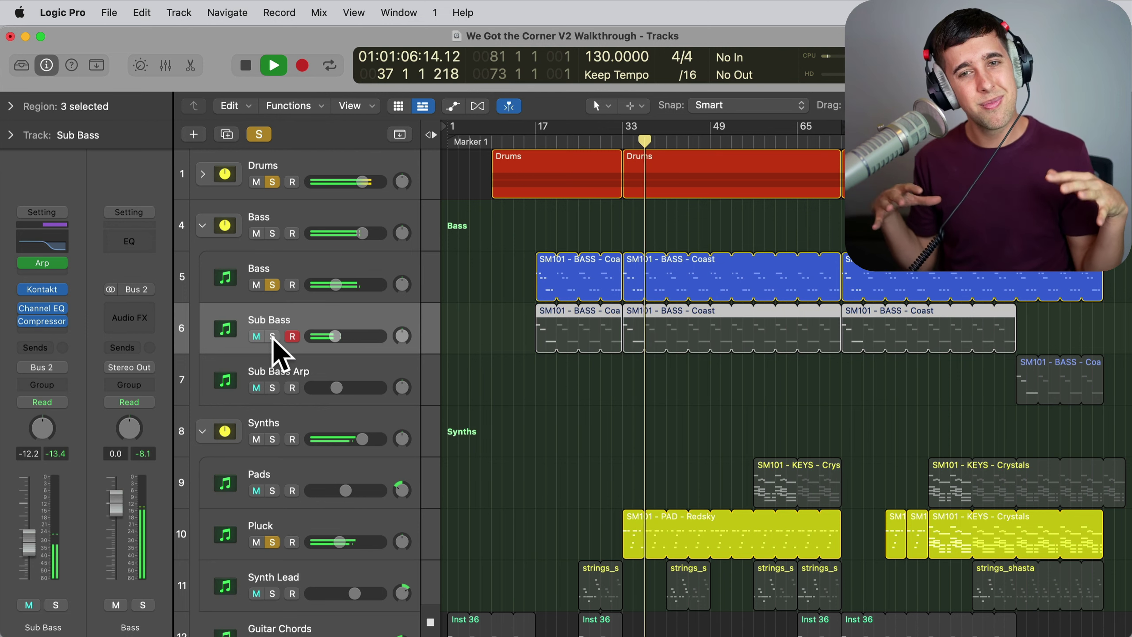
{"action": "left_click", "coordinate": [273, 337]}
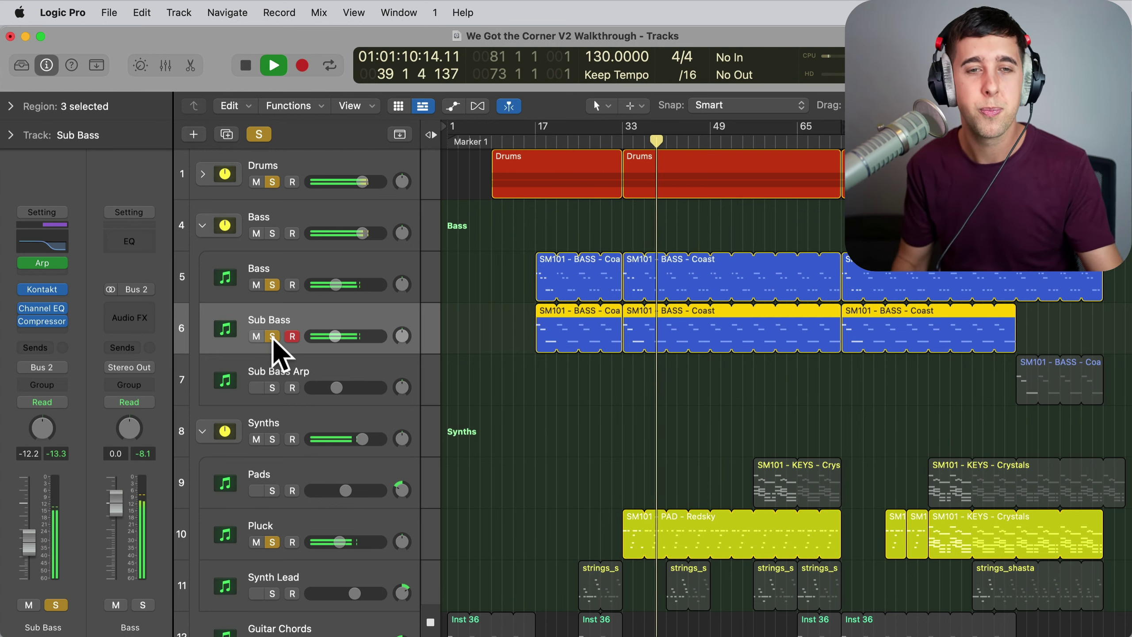
{"action": "key", "text": "space"}
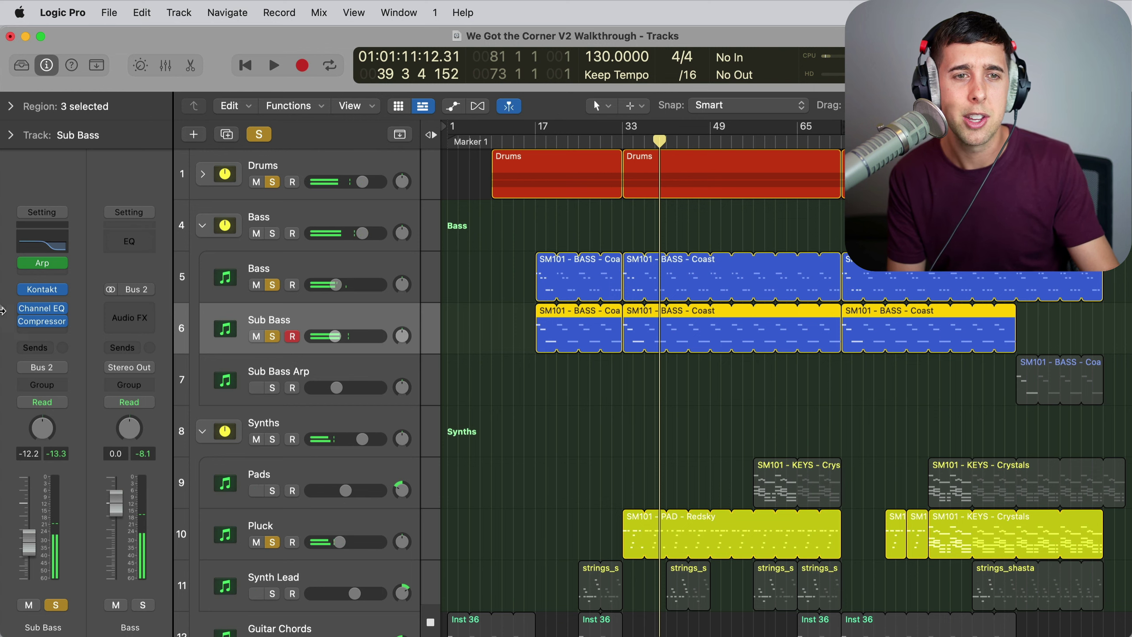
Examine the Sub Bass track's Arpeggiator settings and its SM101 - BASS - Coast notes in the Piano Roll, closing both views
{"action": "left_click", "coordinate": [43, 263]}
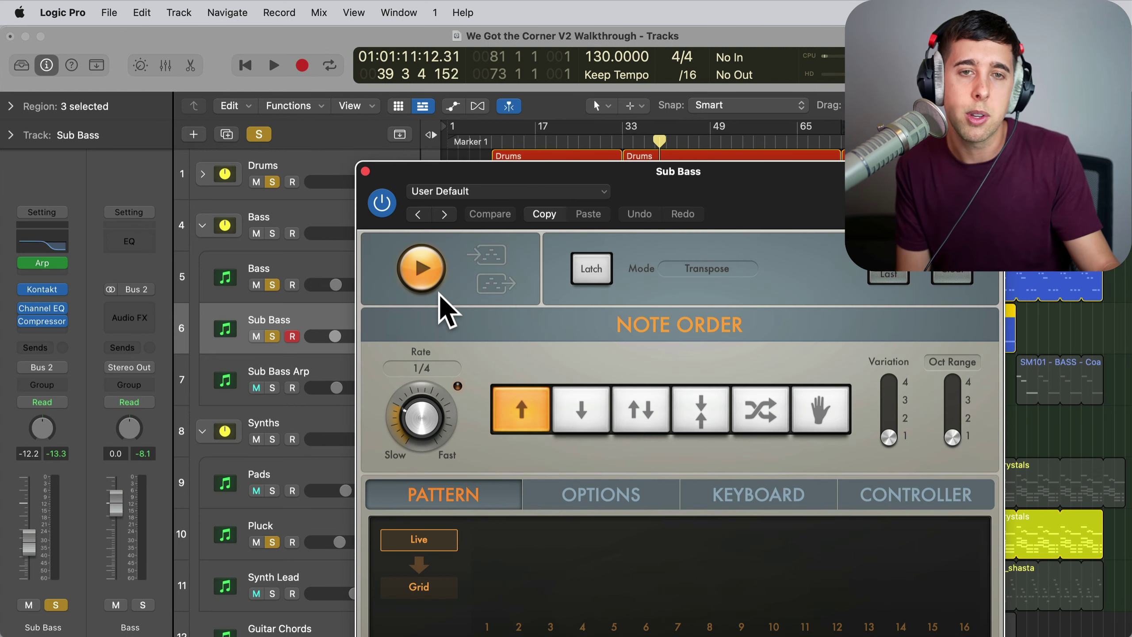
{"action": "left_click", "coordinate": [364, 170]}
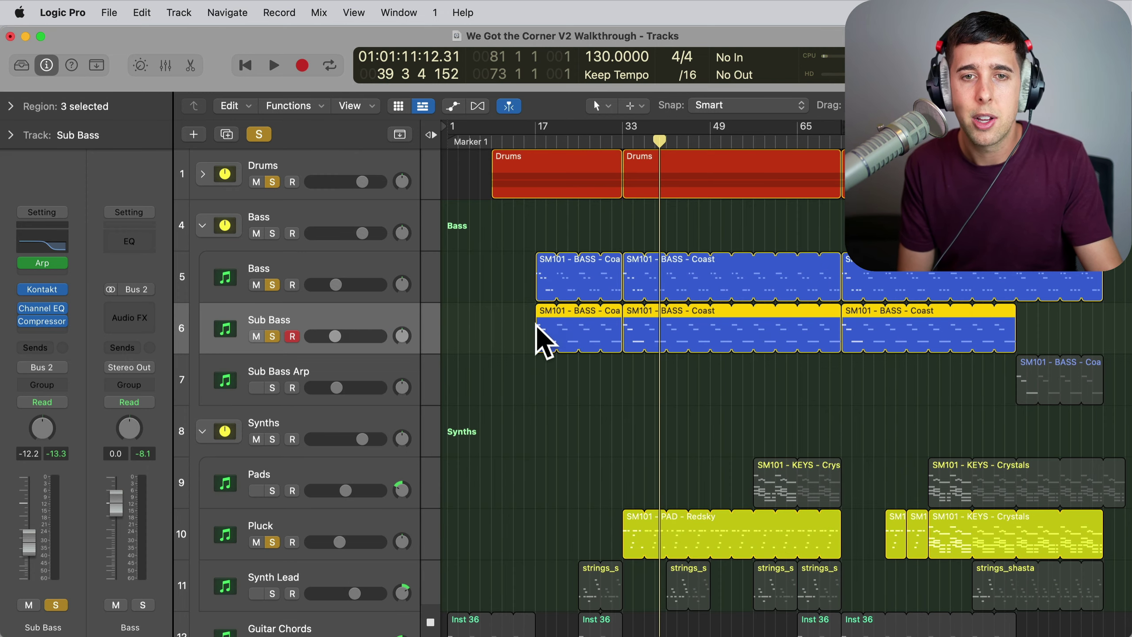
{"action": "double_click", "coordinate": [547, 339]}
{"action": "scroll", "coordinate": [467, 506], "scroll_direction": "up", "scroll_amount": 2}
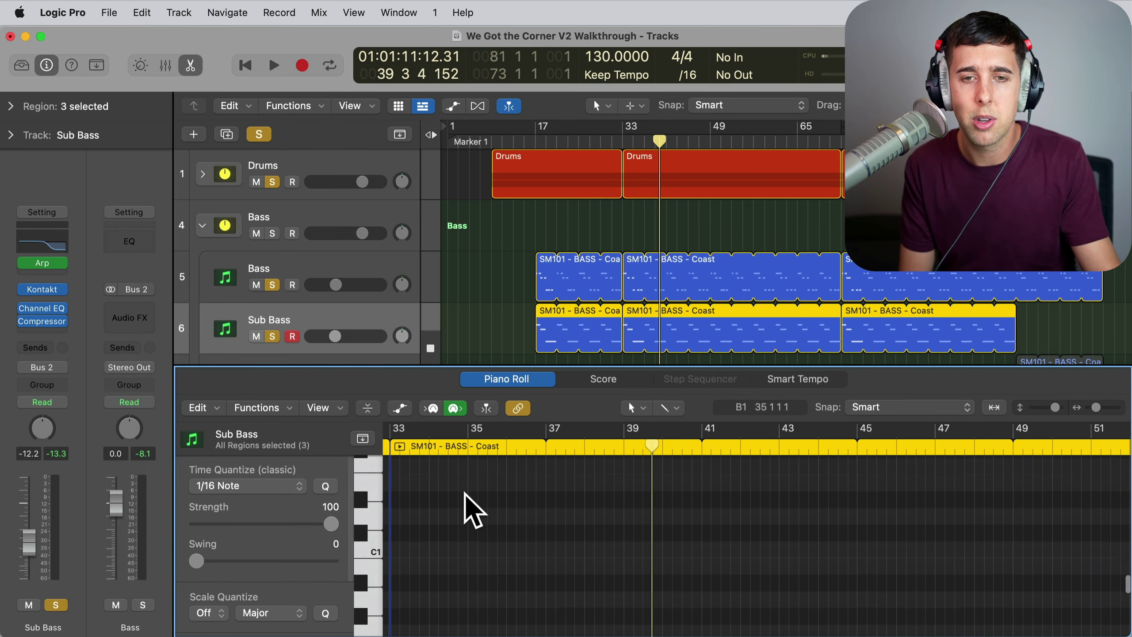
{"action": "scroll", "coordinate": [464, 494], "scroll_direction": "up", "scroll_amount": 5}
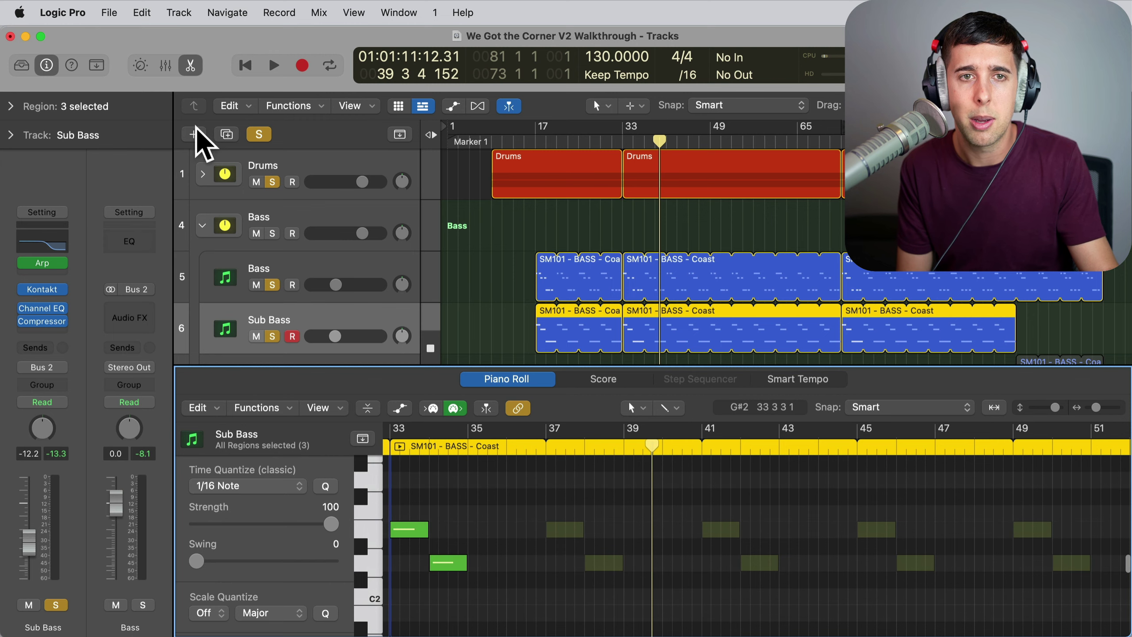
{"action": "left_click", "coordinate": [191, 67]}
Take Bass and Pluck out of solo during playback to hear only Drums and Sub Bass
{"action": "left_click", "coordinate": [272, 284]}
{"action": "key", "text": "space"}
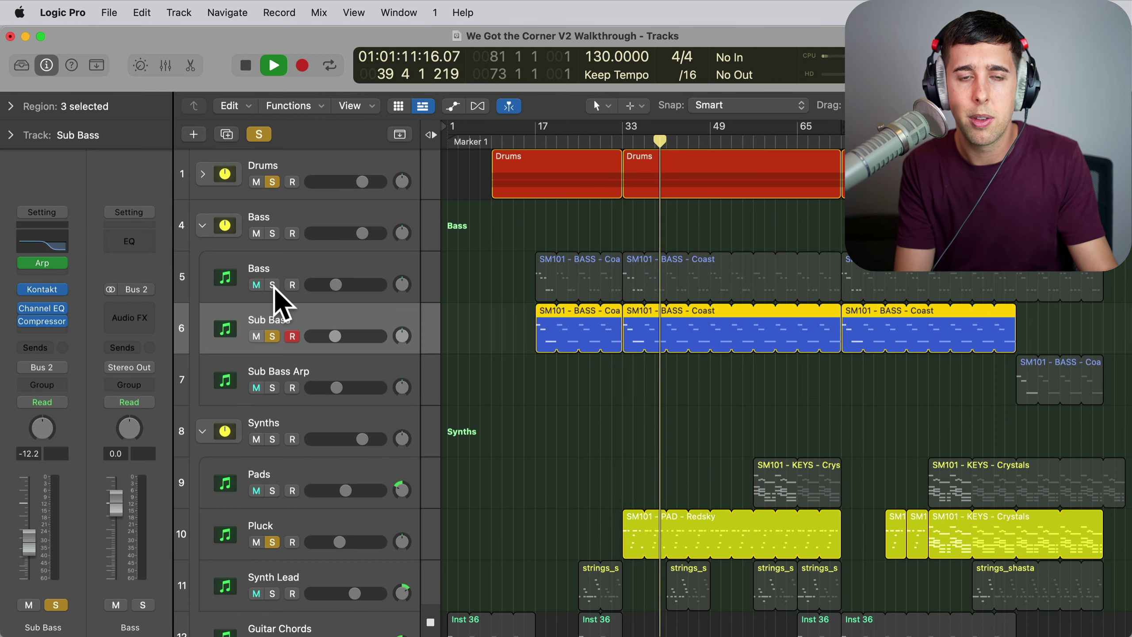
{"action": "left_click", "coordinate": [272, 541]}
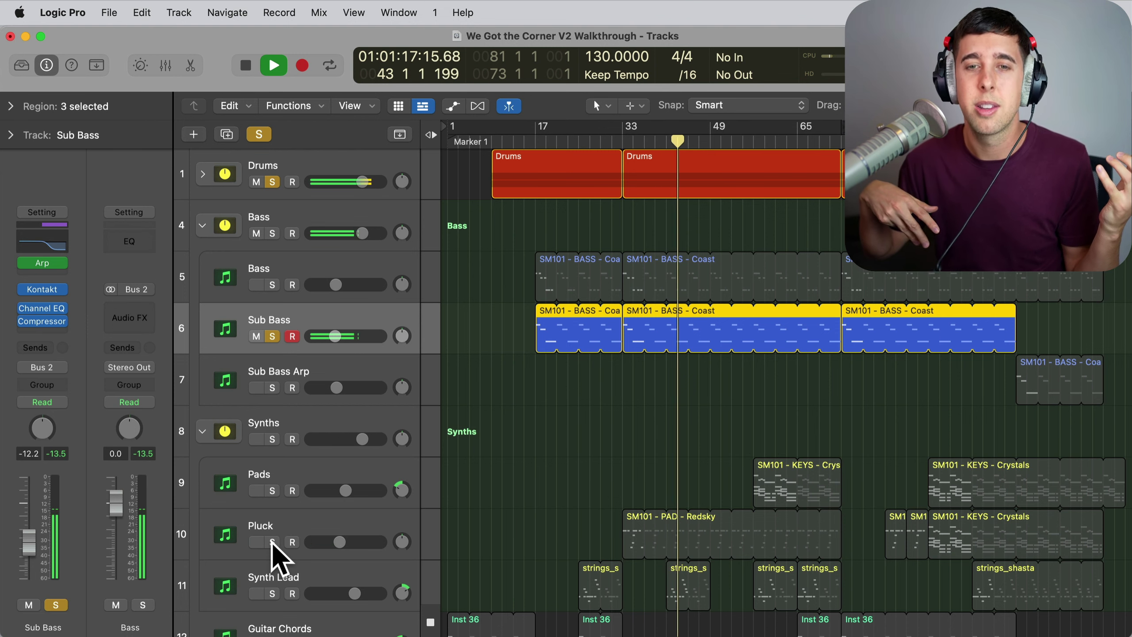
Examine the Scarbee Rickenbacker Bass instrument loaded in Sub Bass's Kontakt plug-in, and close it
{"action": "mouse_move", "coordinate": [48, 296]}
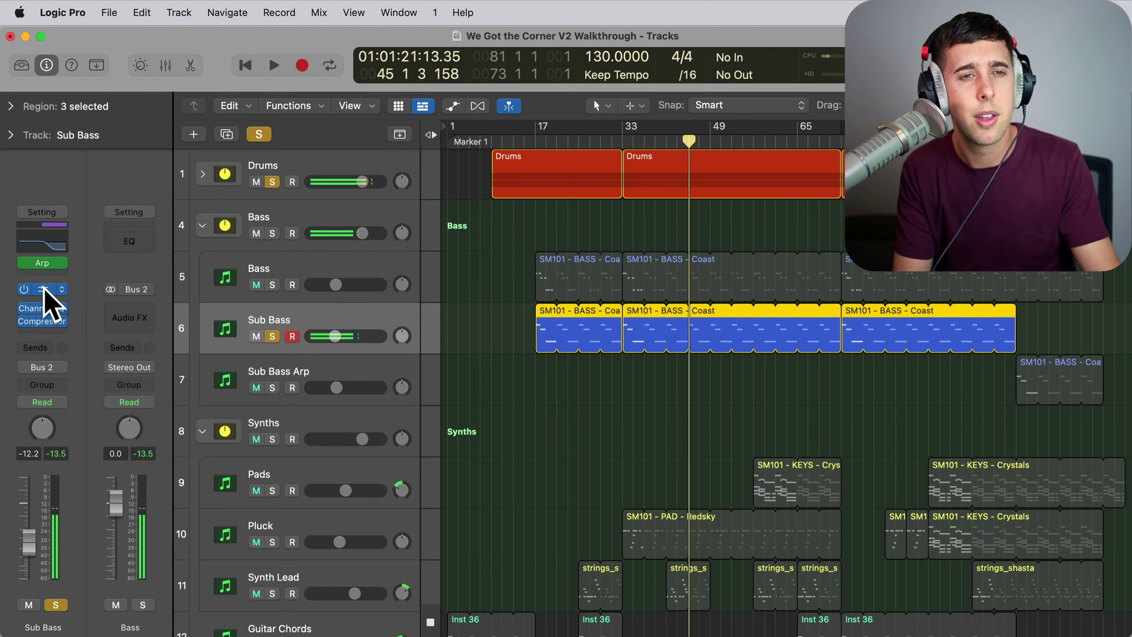
{"action": "left_click", "coordinate": [45, 289]}
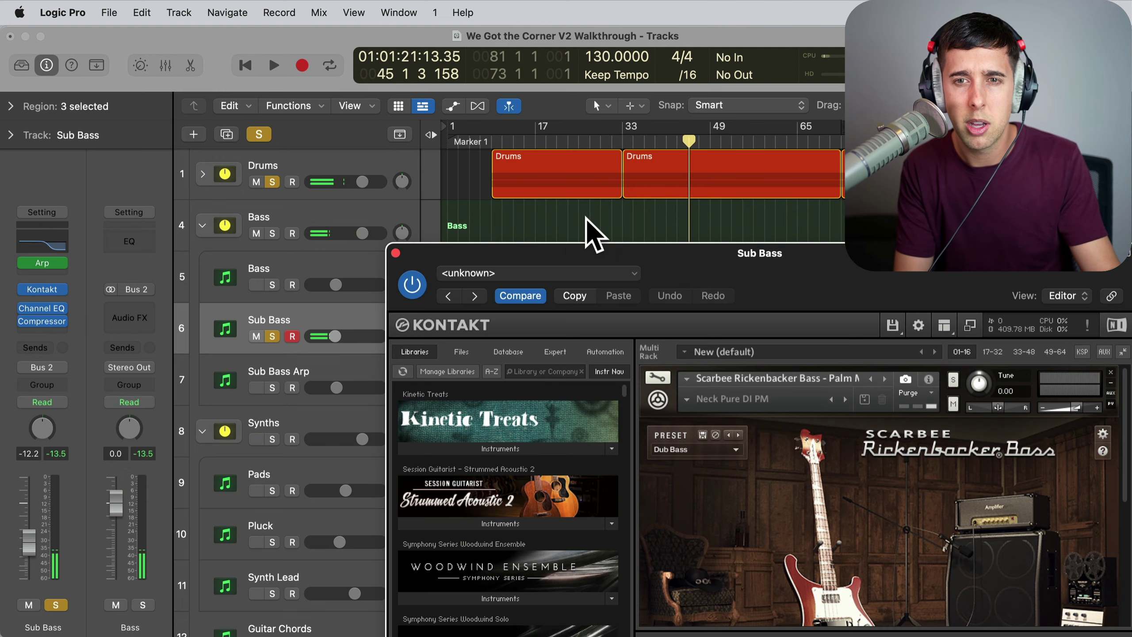
{"action": "left_click_drag", "start_coordinate": [749, 271], "coordinate": [634, 75]}
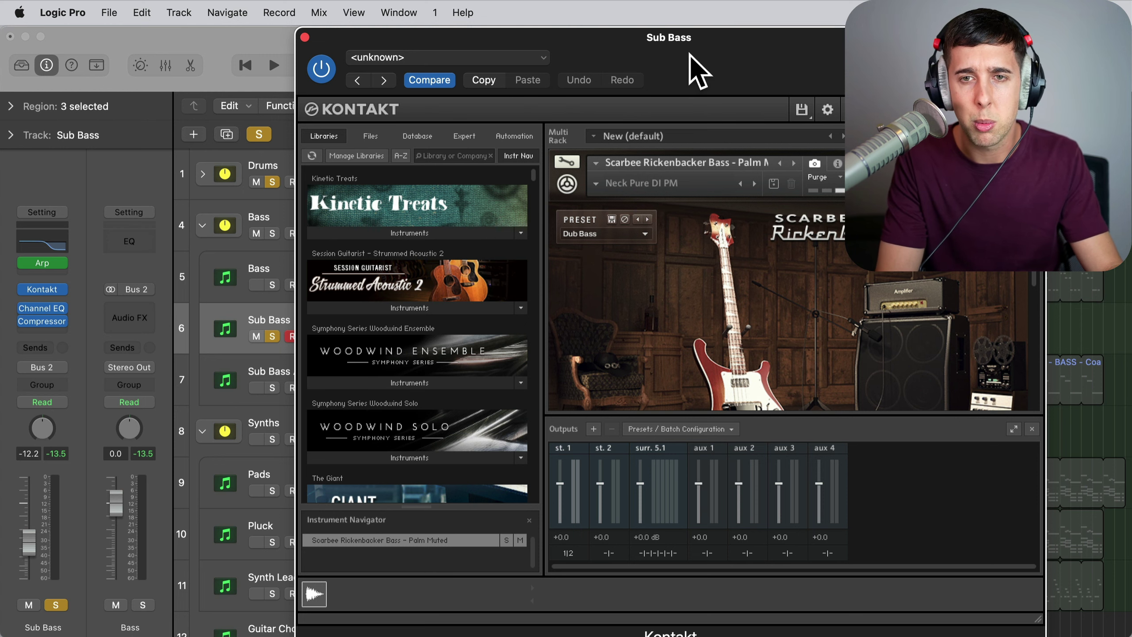
{"action": "left_click_drag", "start_coordinate": [689, 39], "coordinate": [661, 39]}
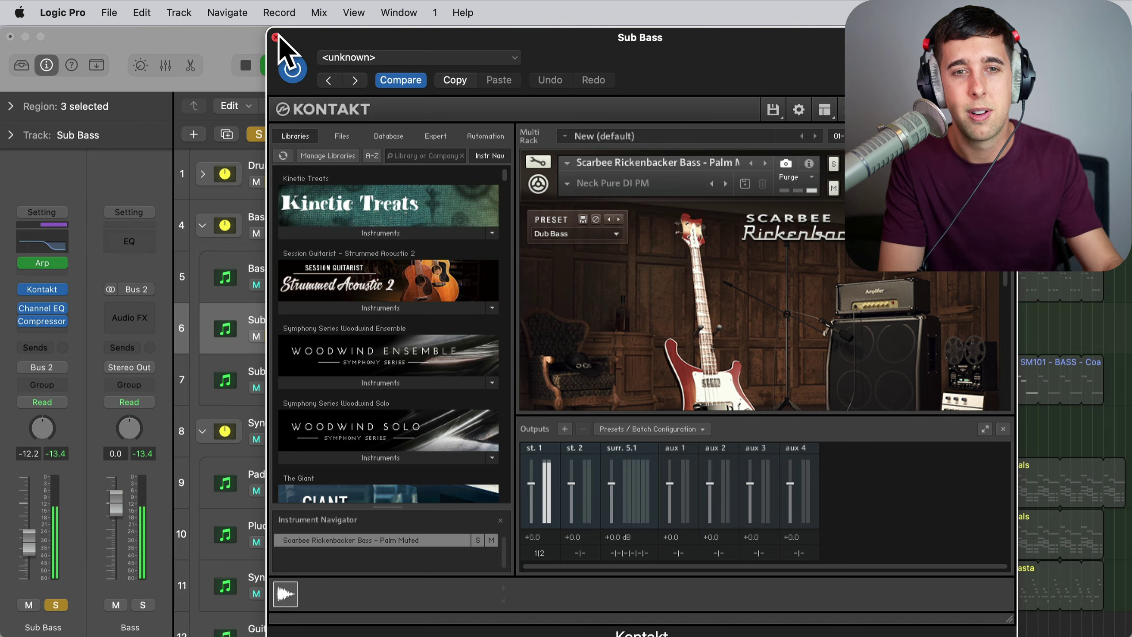
{"action": "left_click", "coordinate": [275, 36]}
Audition Bass and Pluck soloed alongside Drums and Sub Bass, and clear the solo from all four
{"action": "left_click", "coordinate": [272, 284]}
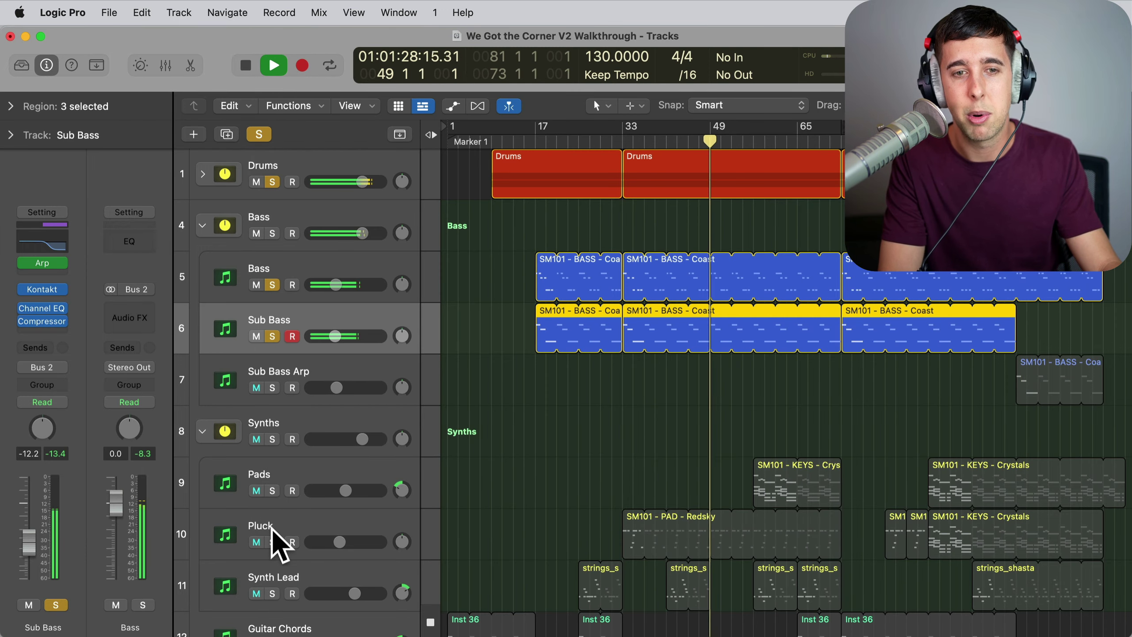
{"action": "left_click", "coordinate": [272, 539]}
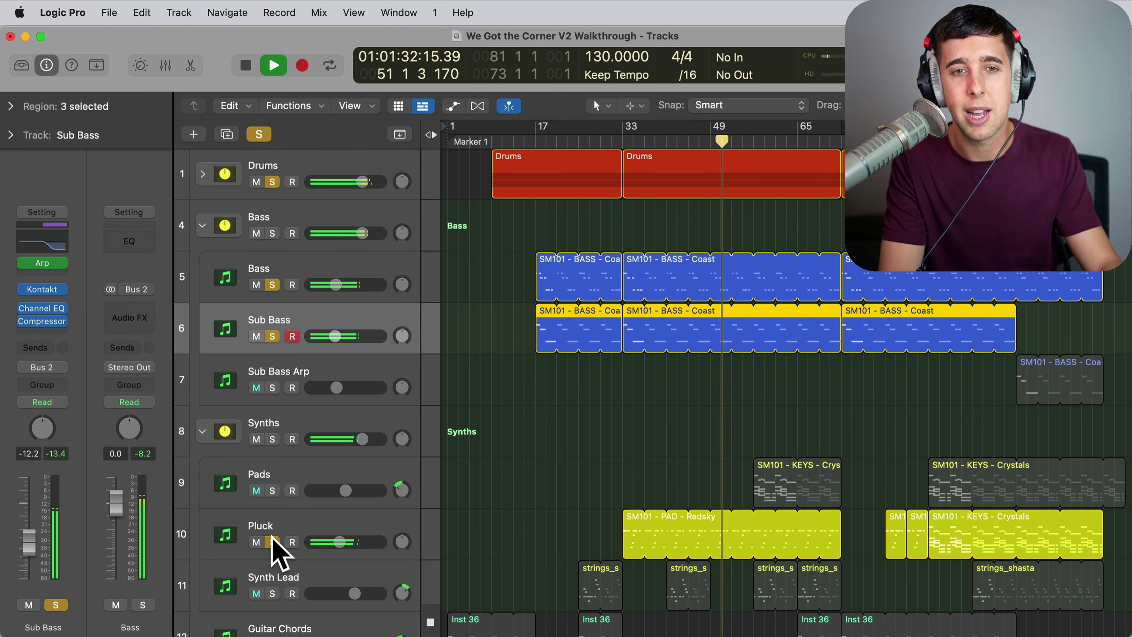
{"action": "left_click", "coordinate": [272, 542]}
{"action": "left_click", "coordinate": [272, 335]}
{"action": "left_click", "coordinate": [272, 284]}
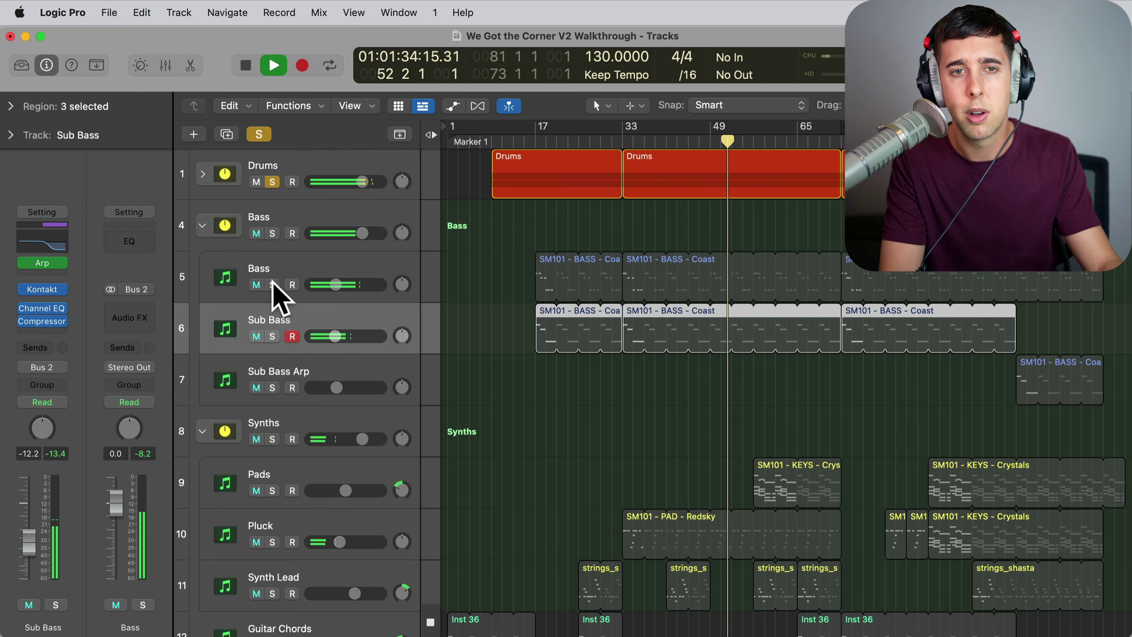
{"action": "left_click", "coordinate": [272, 182]}
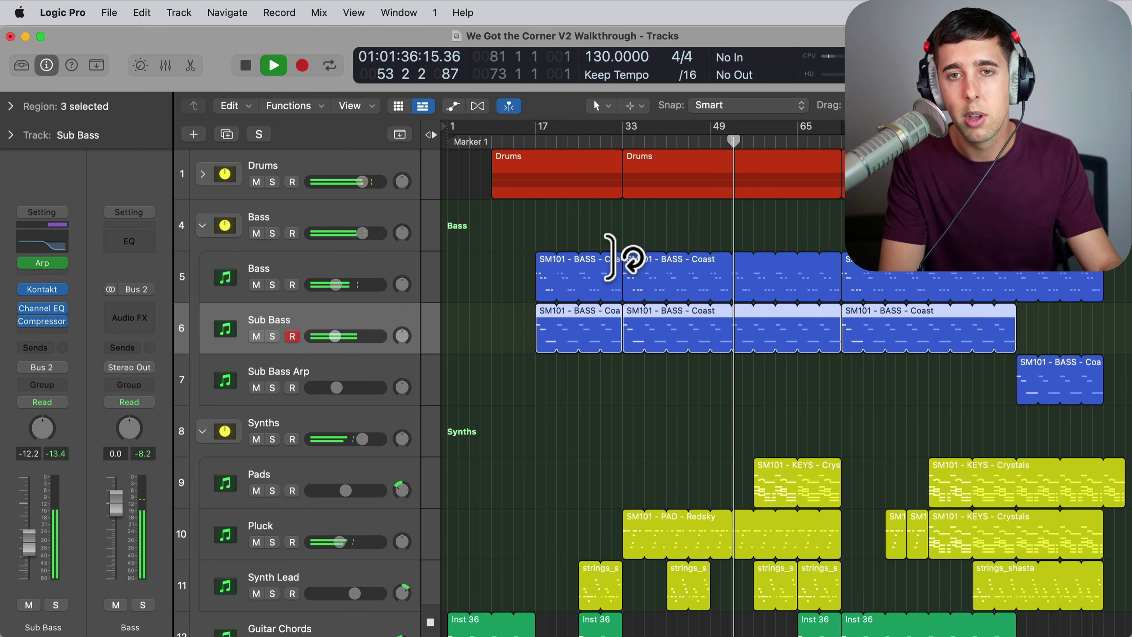
Set a cycle range from bar 33 to bar 49 during playback
{"action": "scroll", "coordinate": [621, 257], "scroll_direction": "down", "scroll_amount": 2}
{"action": "left_click_drag", "start_coordinate": [628, 131], "coordinate": [709, 135]}
{"action": "scroll", "coordinate": [678, 352], "scroll_direction": "down", "scroll_amount": 8}
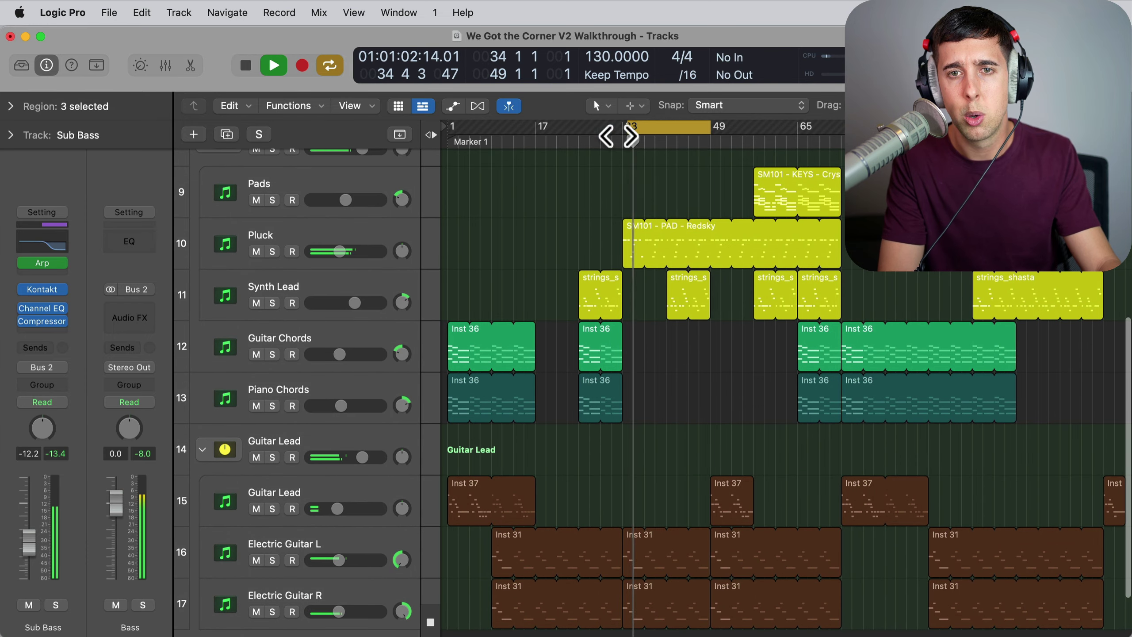
{"action": "left_click_drag", "start_coordinate": [636, 129], "coordinate": [632, 129]}
{"action": "left_click_drag", "start_coordinate": [703, 134], "coordinate": [710, 132]}
Briefly solo Electric Guitar L and Electric Guitar R within the looped section, and release both solos
{"action": "scroll", "coordinate": [620, 316], "scroll_direction": "down", "scroll_amount": 3}
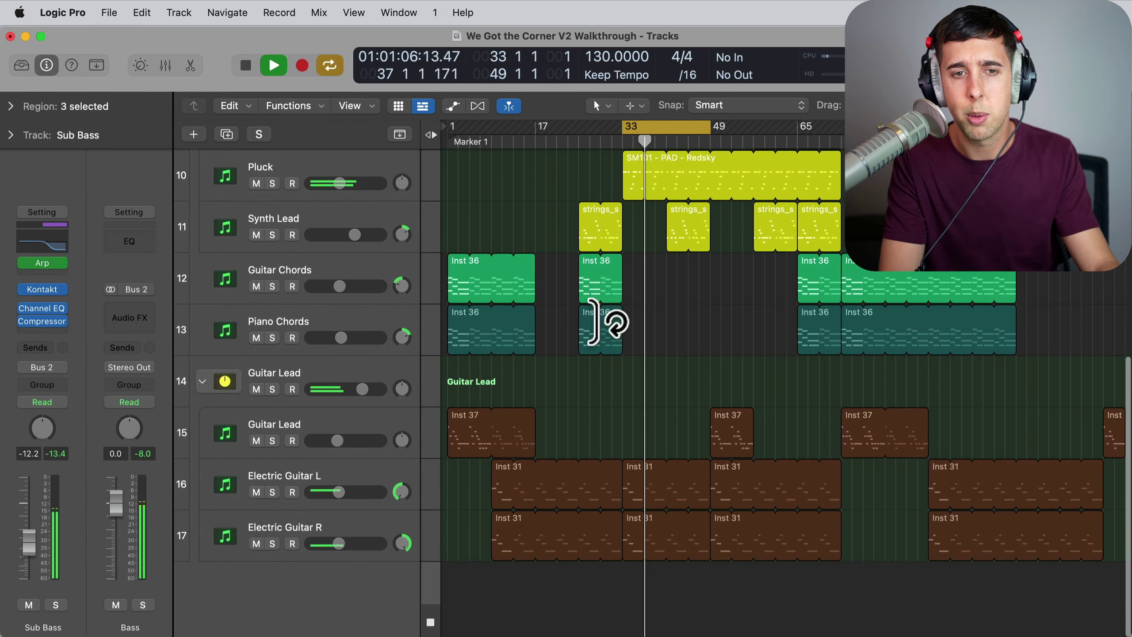
{"action": "left_click", "coordinate": [272, 492]}
{"action": "left_click", "coordinate": [272, 543]}
{"action": "left_click", "coordinate": [272, 543]}
{"action": "left_click", "coordinate": [272, 492]}
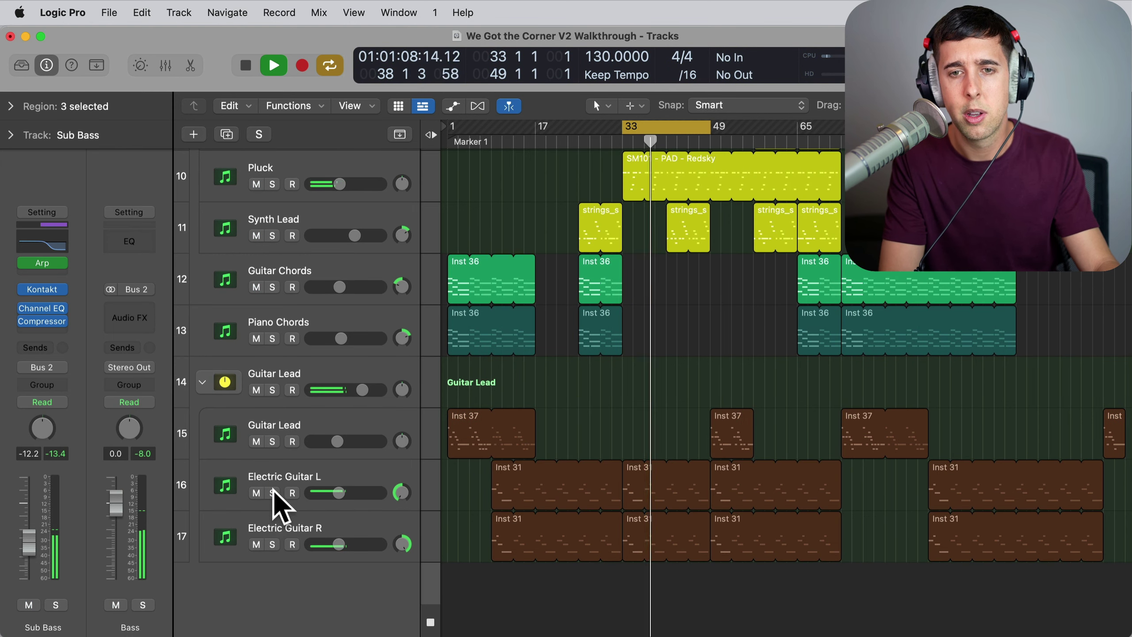
Audition Pluck and Synth Lead briefly in solo within the looped section, releasing each solo
{"action": "scroll", "coordinate": [565, 430], "scroll_direction": "up", "scroll_amount": 3}
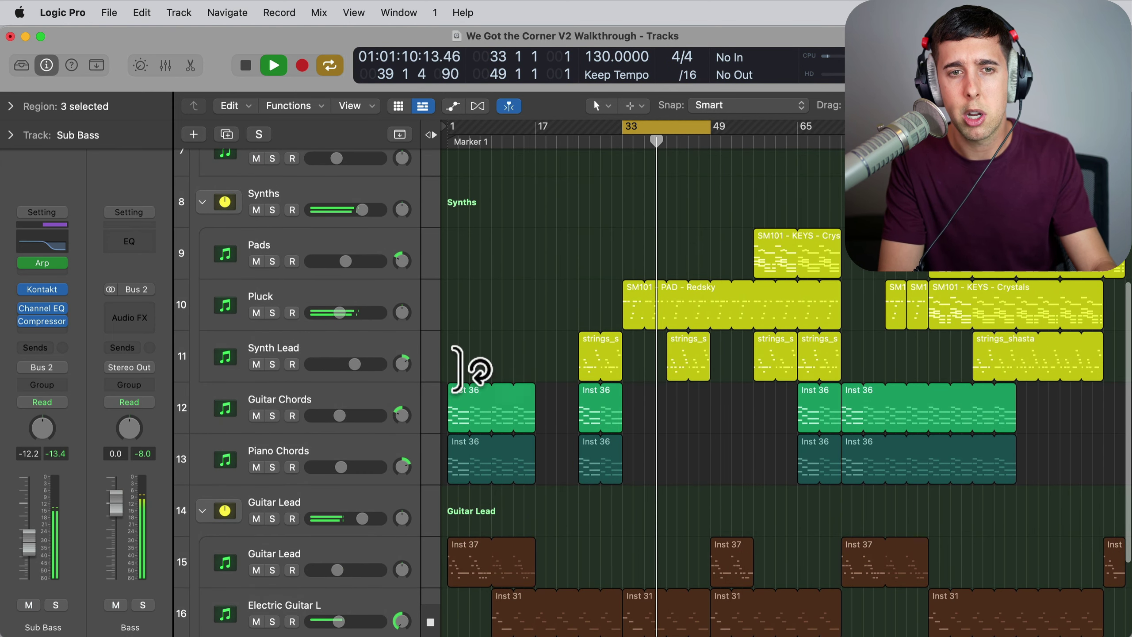
{"action": "left_click", "coordinate": [271, 313]}
{"action": "left_click", "coordinate": [270, 313]}
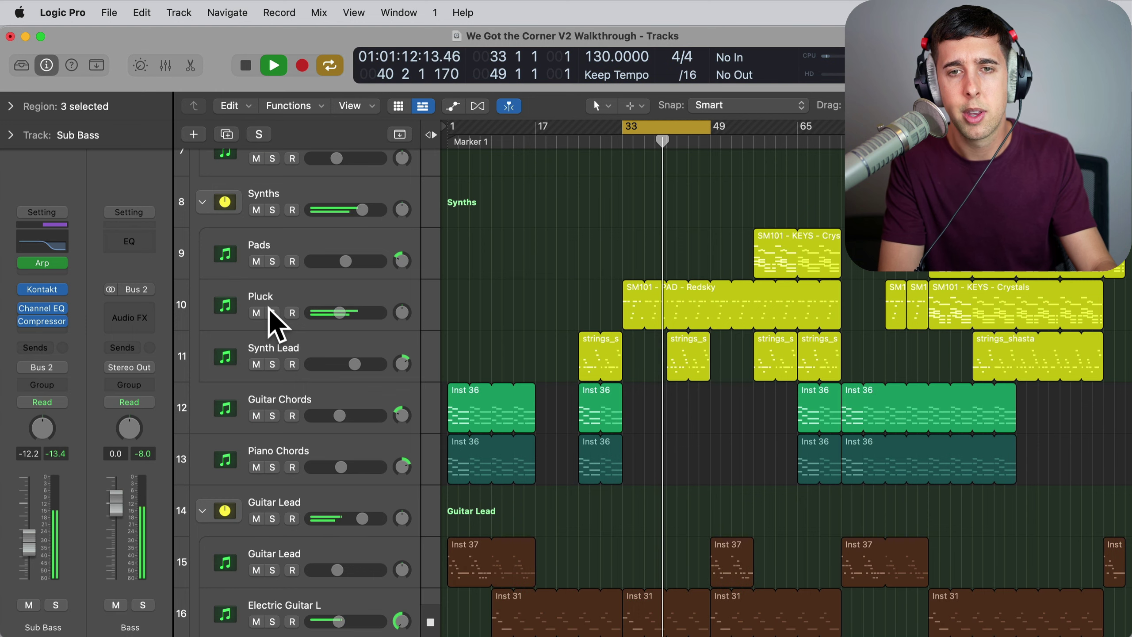
{"action": "left_click", "coordinate": [272, 364]}
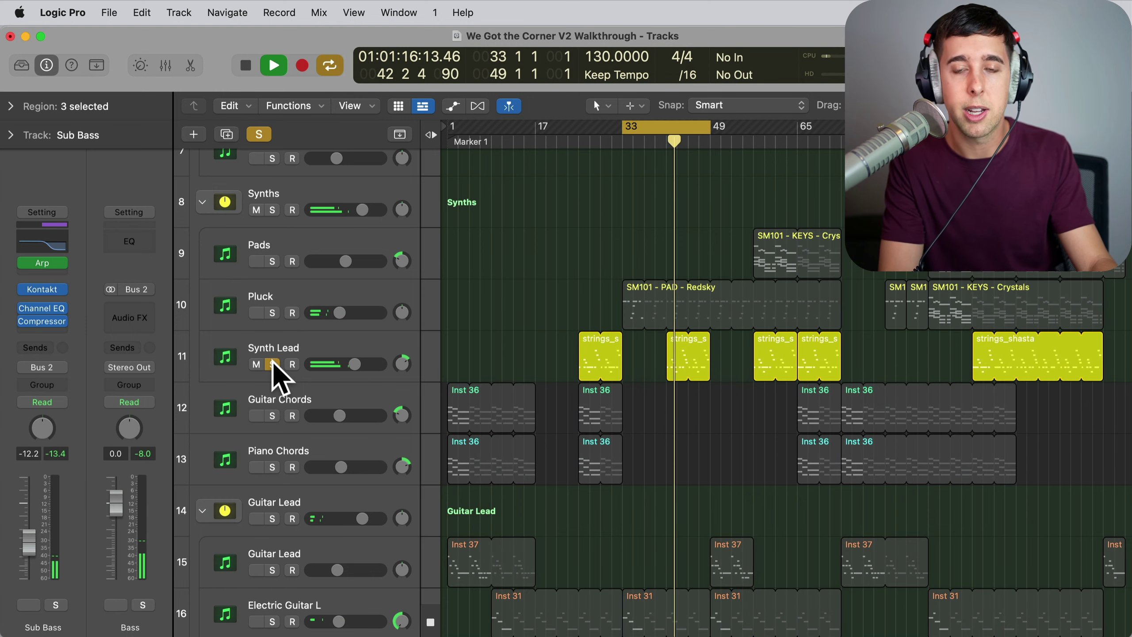
{"action": "left_click", "coordinate": [272, 364]}
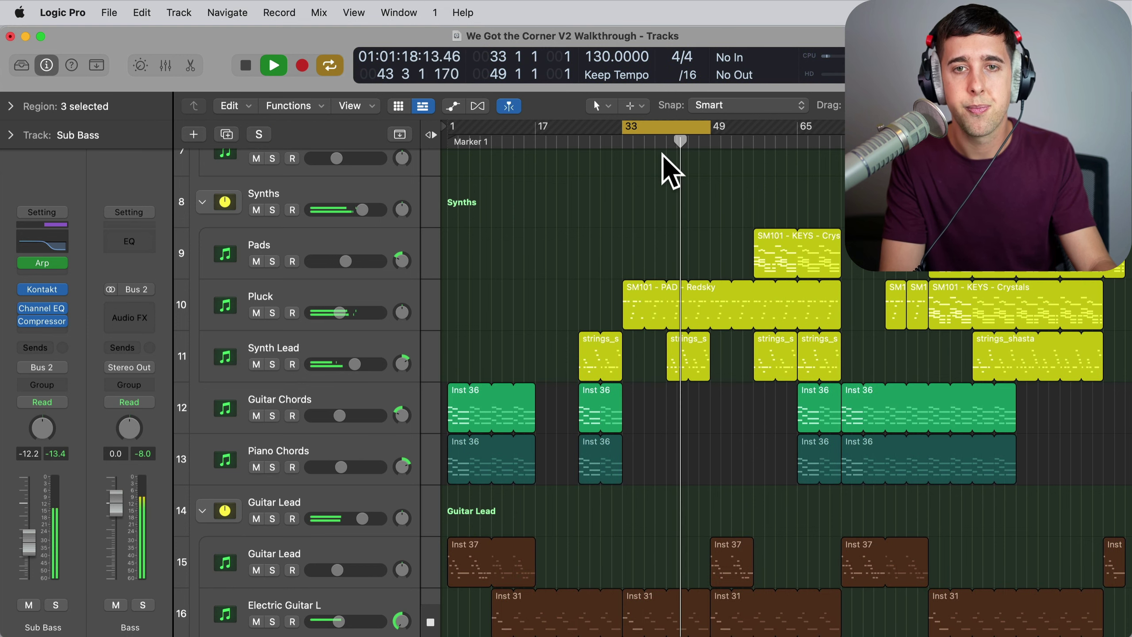
Stop playback and turn off the cycle range
{"action": "scroll", "coordinate": [545, 338], "scroll_direction": "up", "scroll_amount": 3}
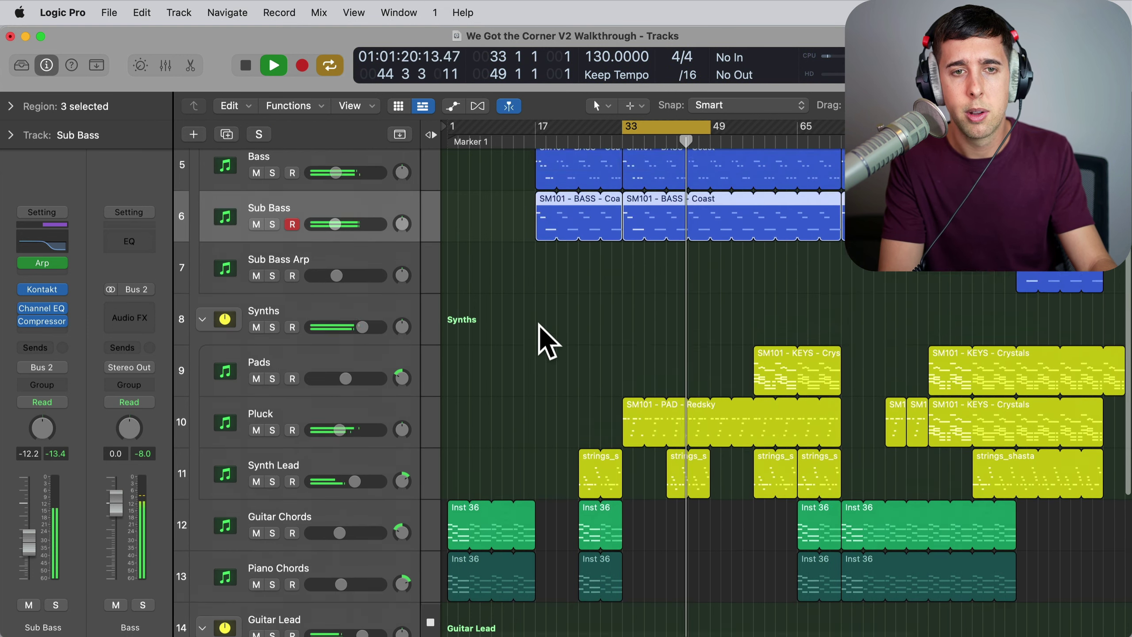
{"action": "scroll", "coordinate": [539, 330], "scroll_direction": "up", "scroll_amount": 3}
{"action": "key", "text": "space"}
{"action": "left_click", "coordinate": [646, 127]}
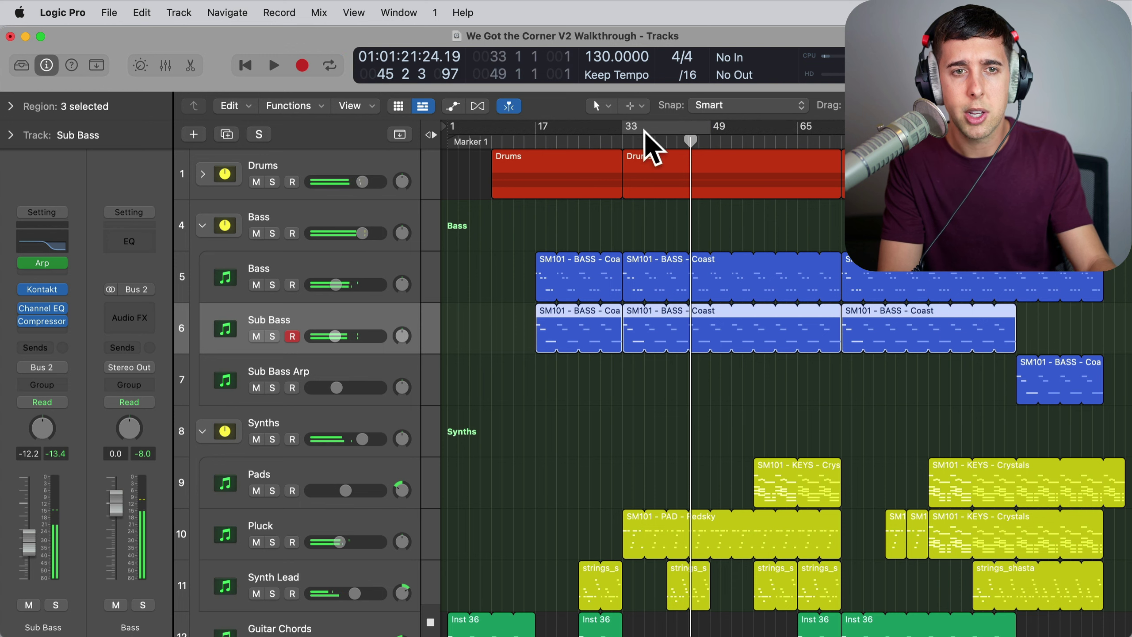
Expand the Drums stack to show its tracks, and collapse the Bass, Synths and Guitar Lead stacks
{"action": "left_click", "coordinate": [203, 173]}
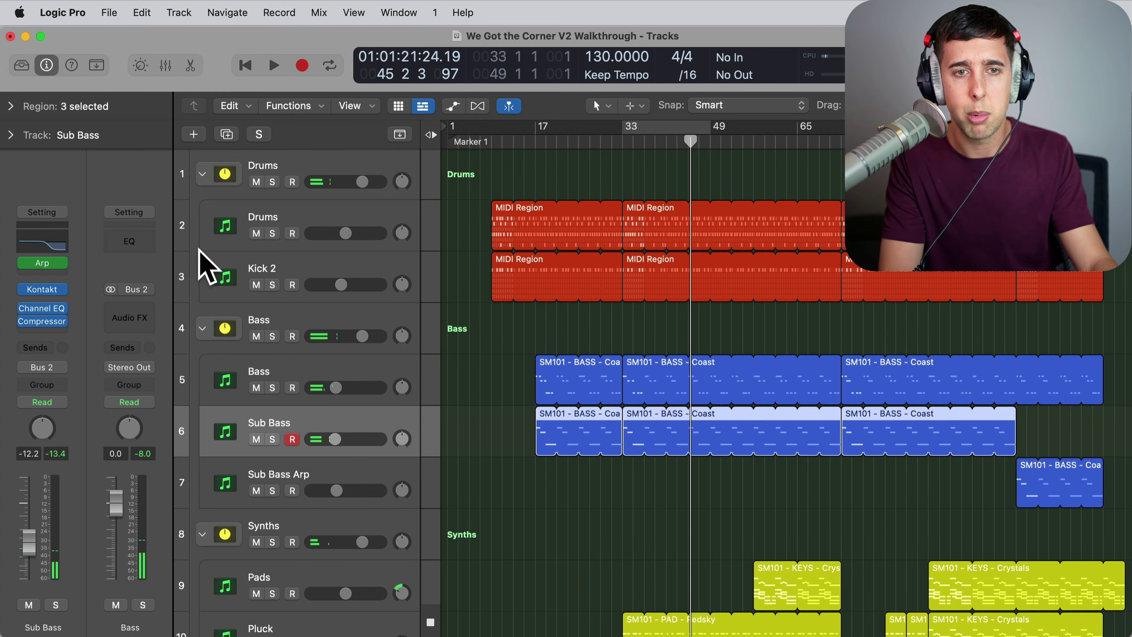
{"action": "left_click", "coordinate": [202, 329]}
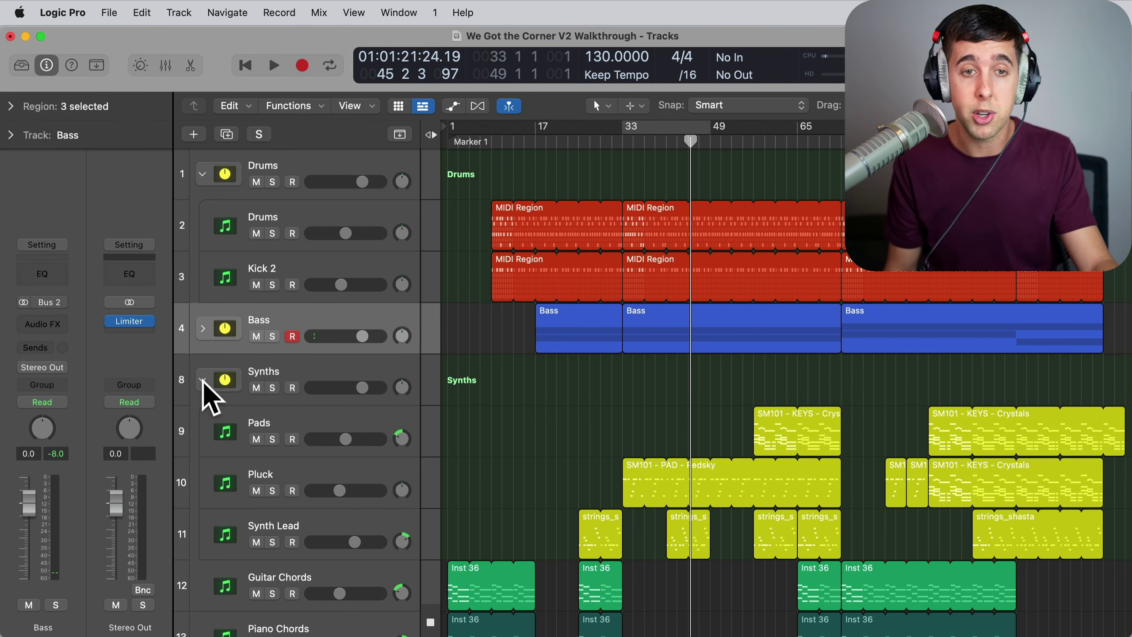
{"action": "left_click", "coordinate": [203, 380]}
{"action": "left_click", "coordinate": [203, 533]}
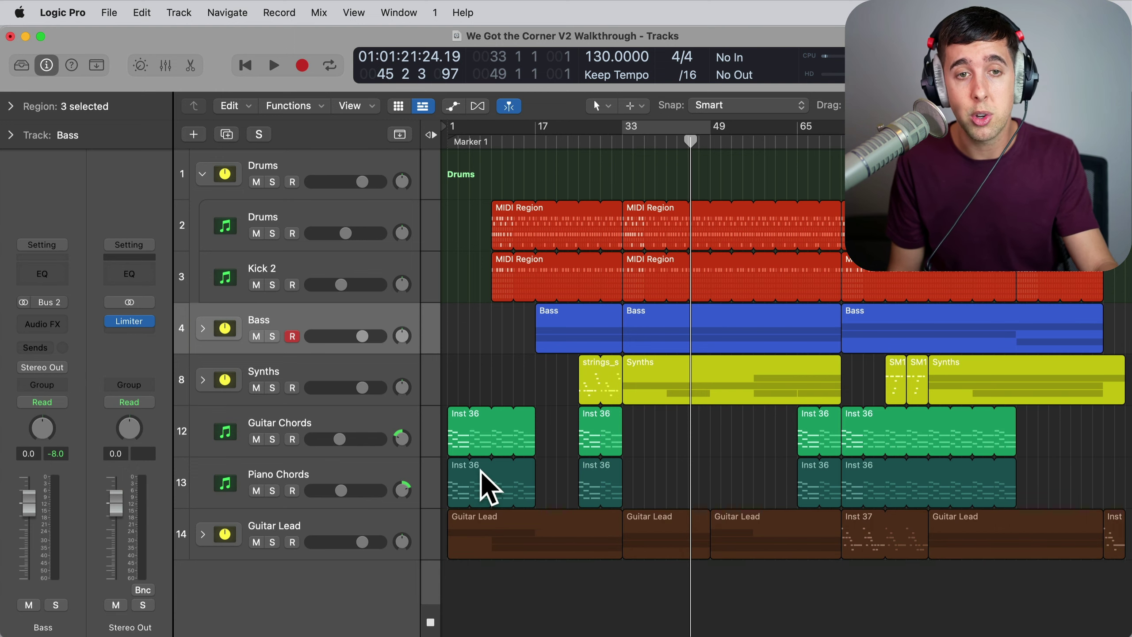
{"action": "left_click", "coordinate": [203, 534]}
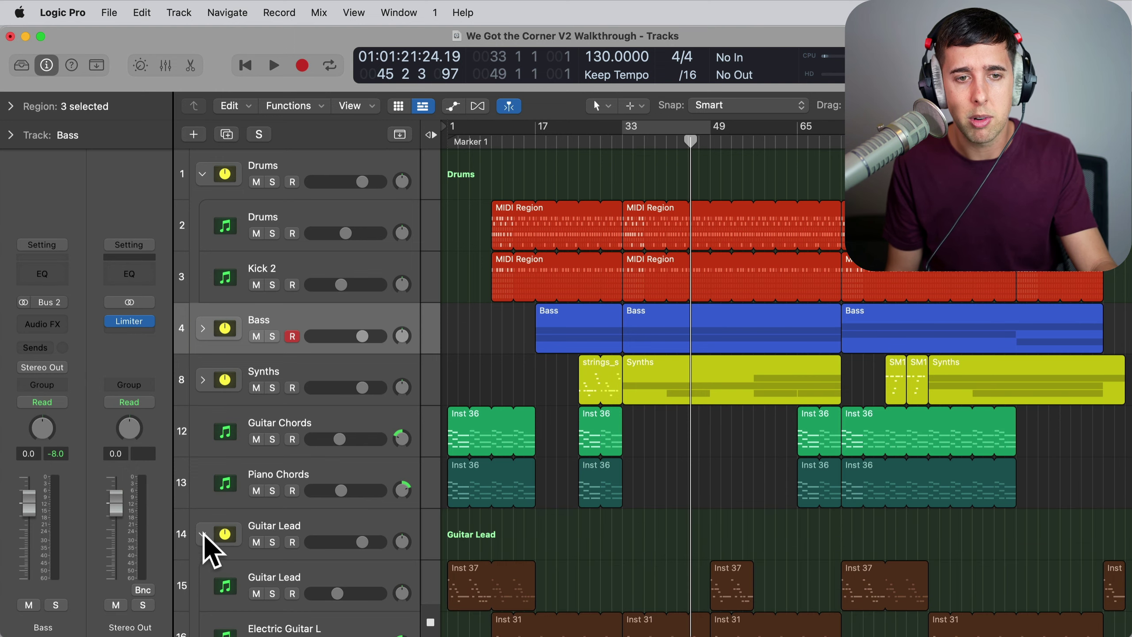
{"action": "scroll", "coordinate": [278, 561], "scroll_direction": "down", "scroll_amount": 5}
{"action": "left_click", "coordinate": [204, 380]}
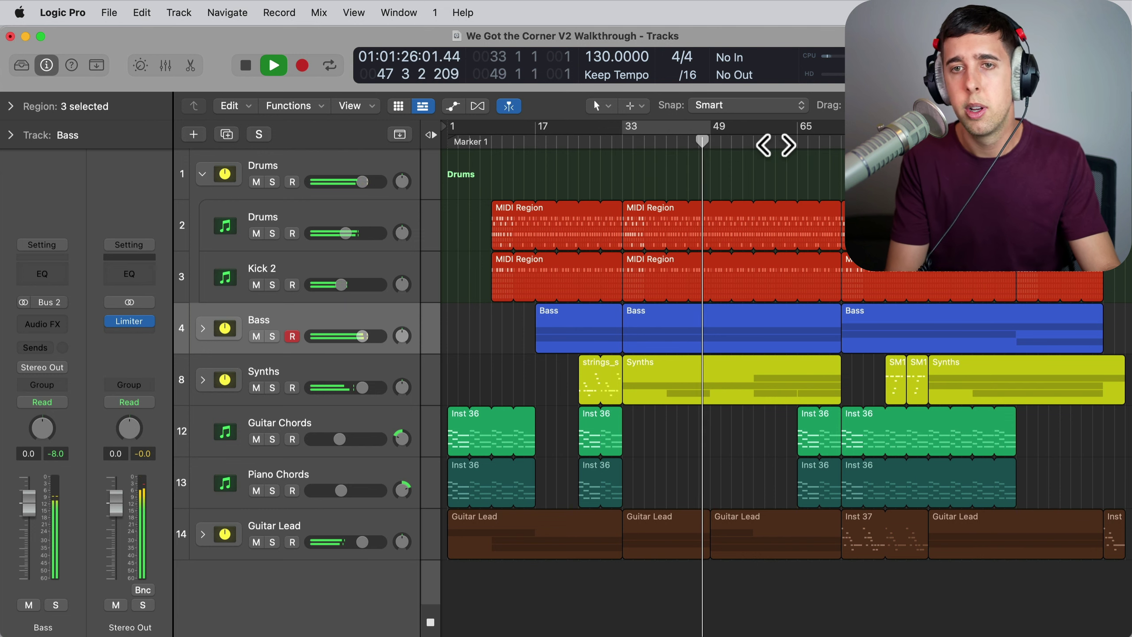
Continue playback from bar 65, and briefly solo Guitar Chords and Piano Chords, releasing each solo
{"action": "left_click", "coordinate": [797, 141]}
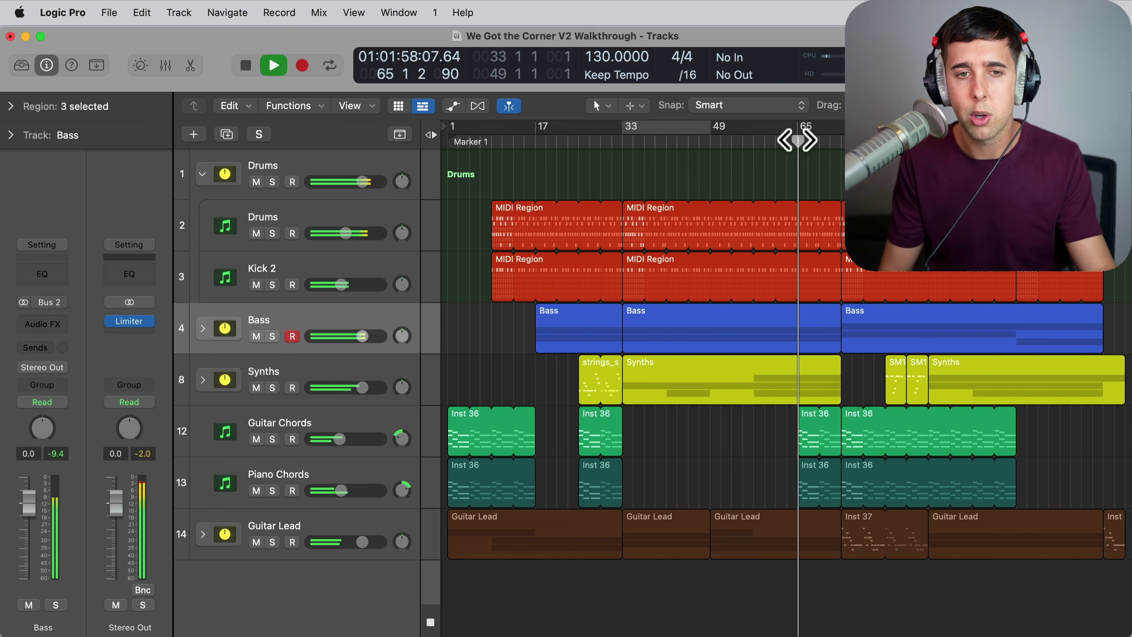
{"action": "left_click", "coordinate": [272, 439]}
{"action": "left_click", "coordinate": [272, 439]}
{"action": "left_click", "coordinate": [273, 491]}
{"action": "left_click", "coordinate": [272, 490]}
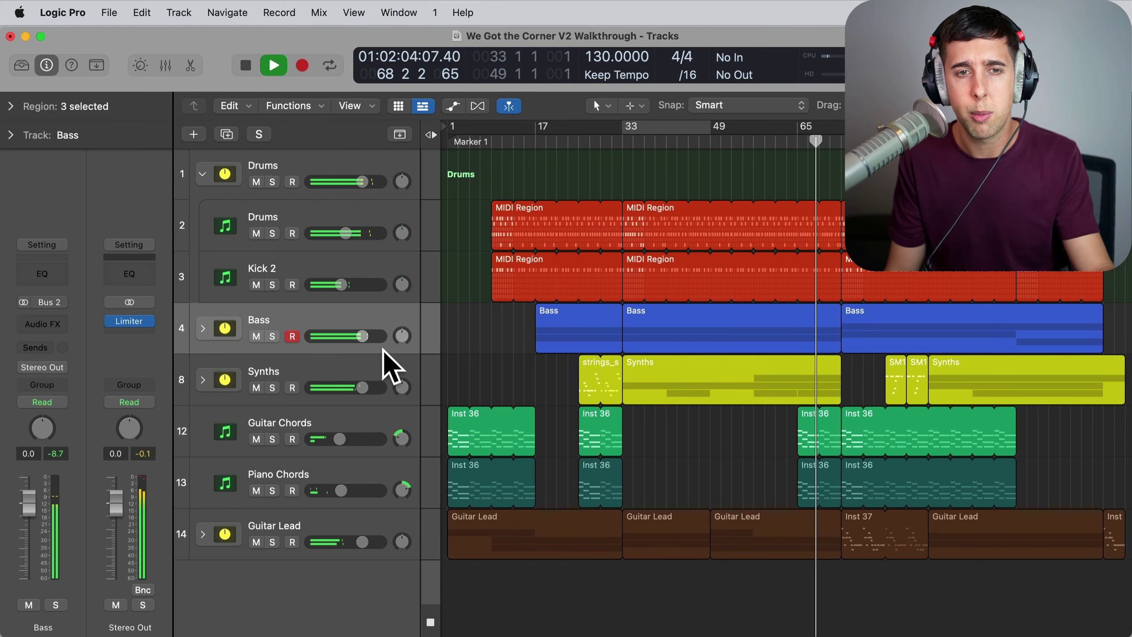
Expand the Synths stack, audition the Pads track in solo from bar 57 with the track selected, and stop playback
{"action": "left_click", "coordinate": [203, 379]}
{"action": "scroll", "coordinate": [770, 419], "scroll_direction": "down", "scroll_amount": 2}
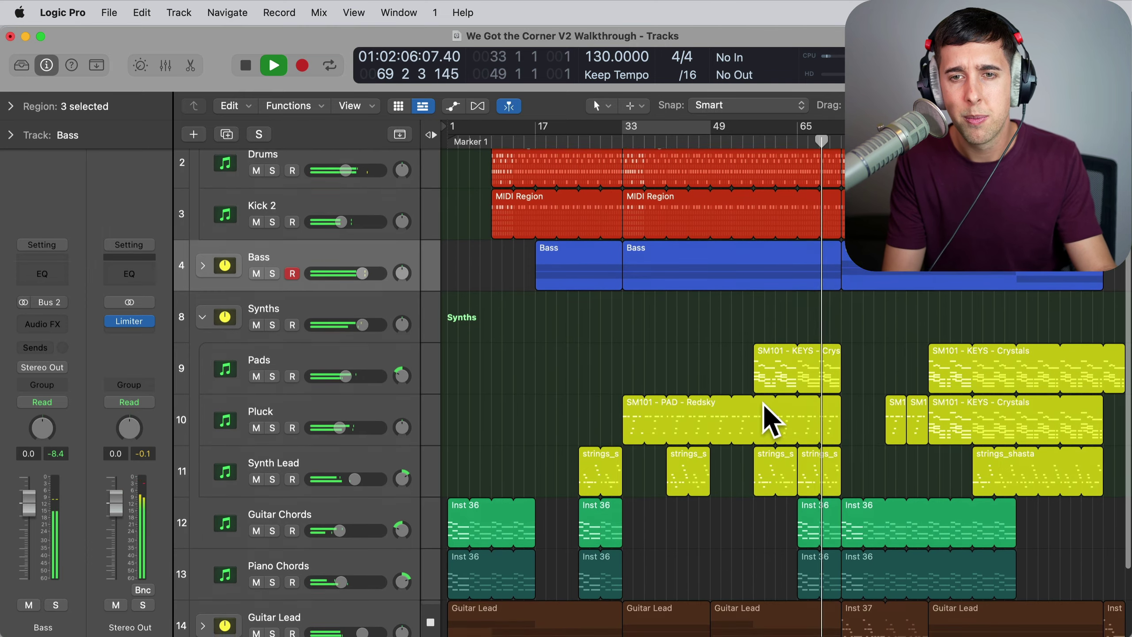
{"action": "left_click", "coordinate": [273, 379]}
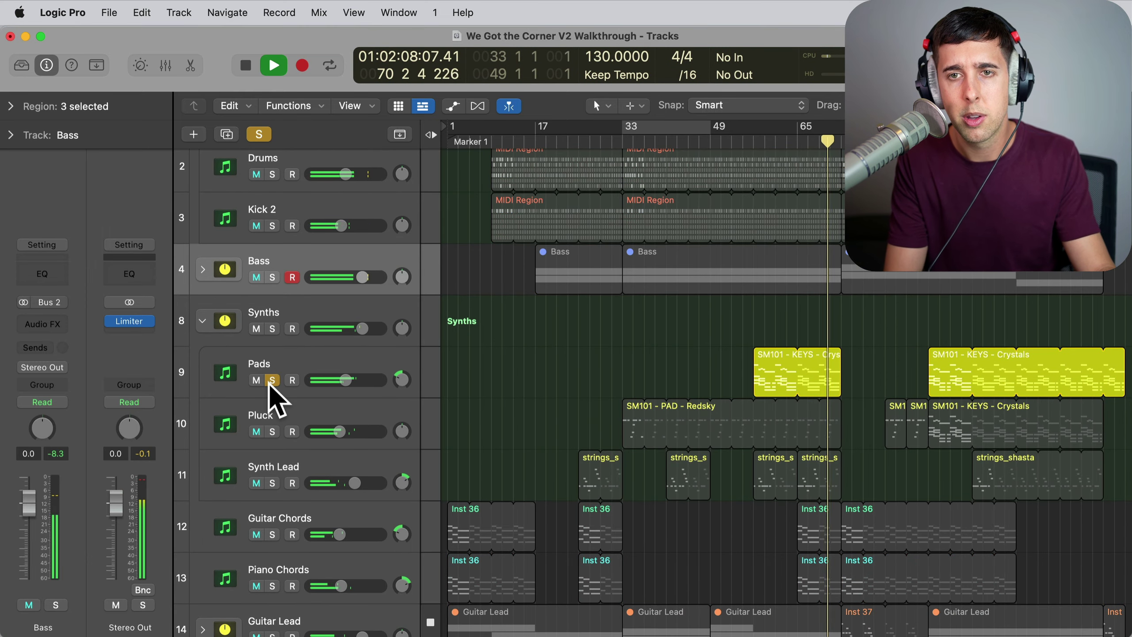
{"action": "left_click", "coordinate": [752, 142]}
{"action": "key", "text": "space"}
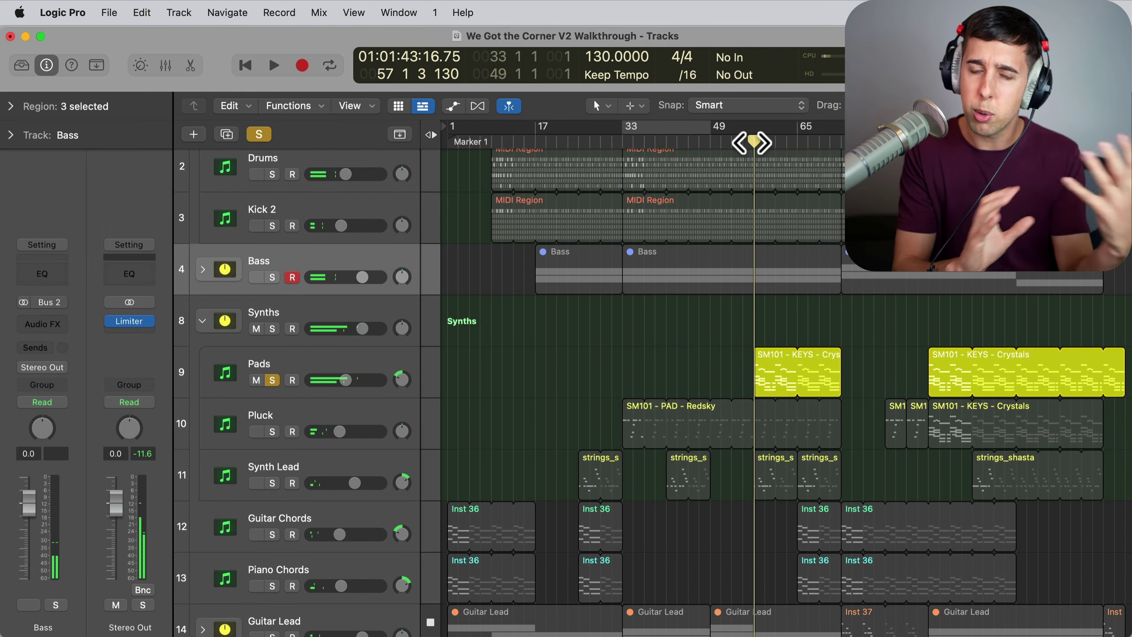
{"action": "key", "text": "space"}
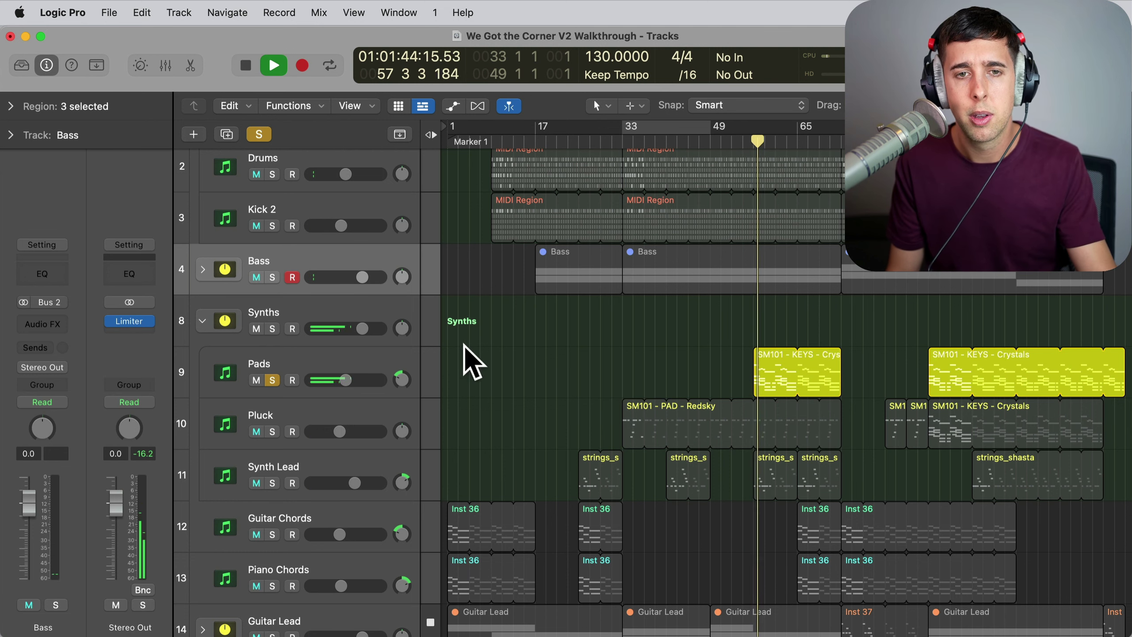
{"action": "left_click", "coordinate": [332, 363]}
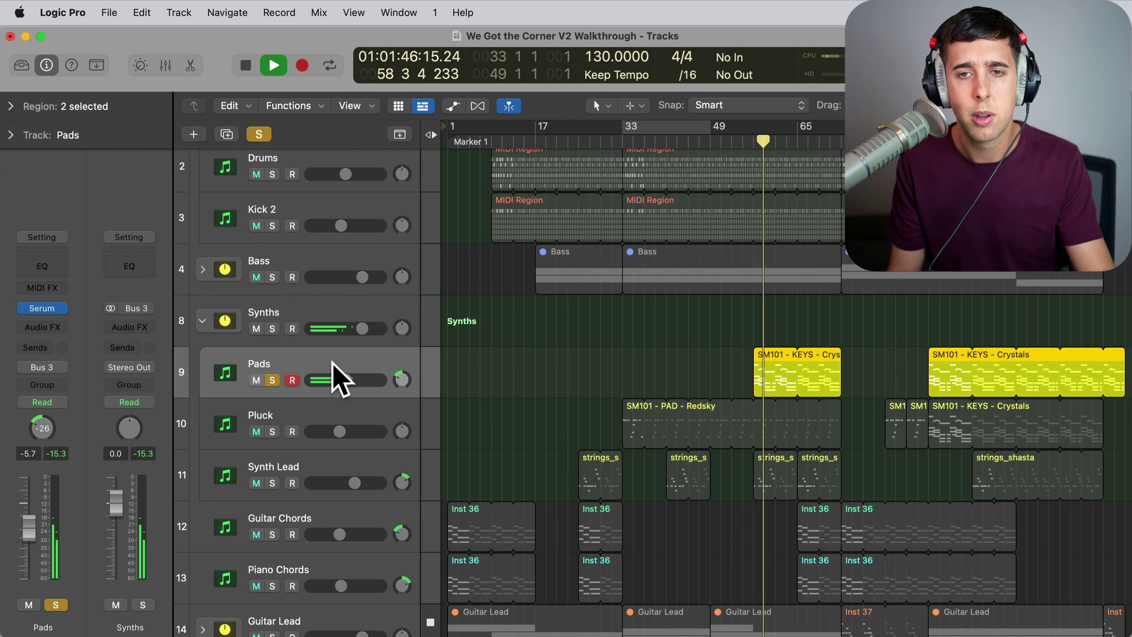
{"action": "key", "text": "space"}
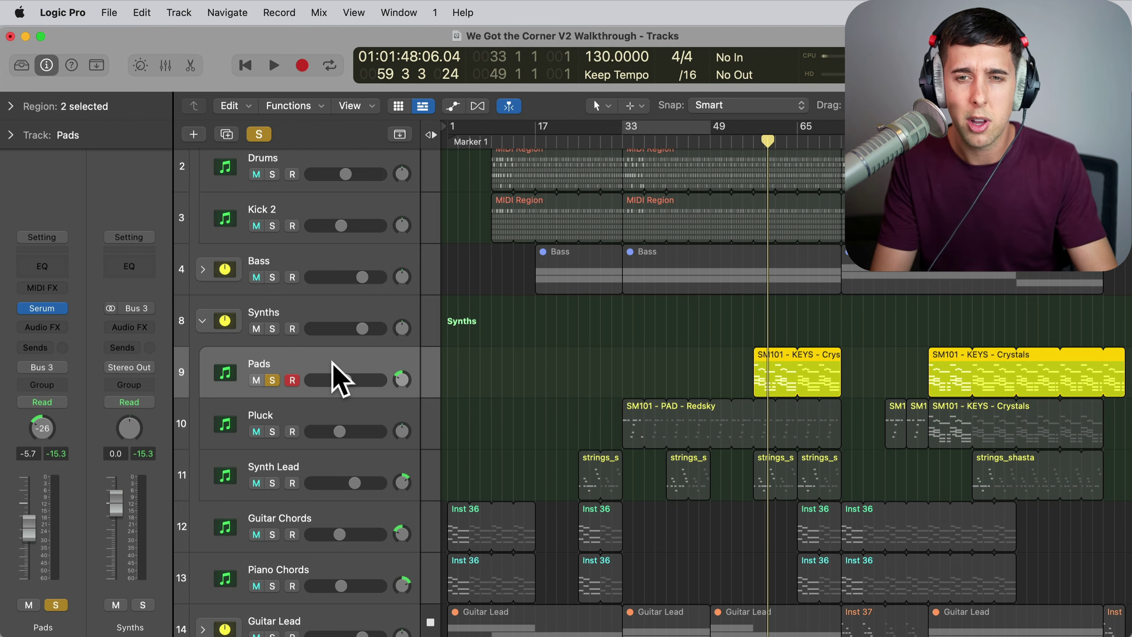
Examine the higher notes of the first Pads region in the Piano Roll, and close the editor
{"action": "double_click", "coordinate": [783, 385]}
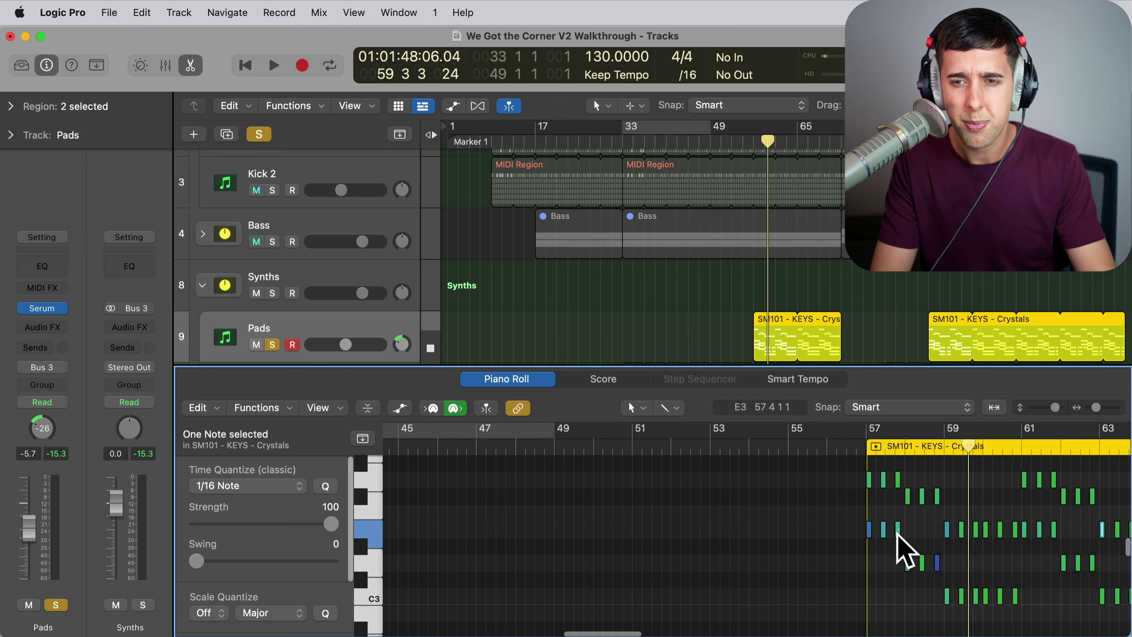
{"action": "scroll", "coordinate": [896, 533], "scroll_direction": "up", "scroll_amount": 10}
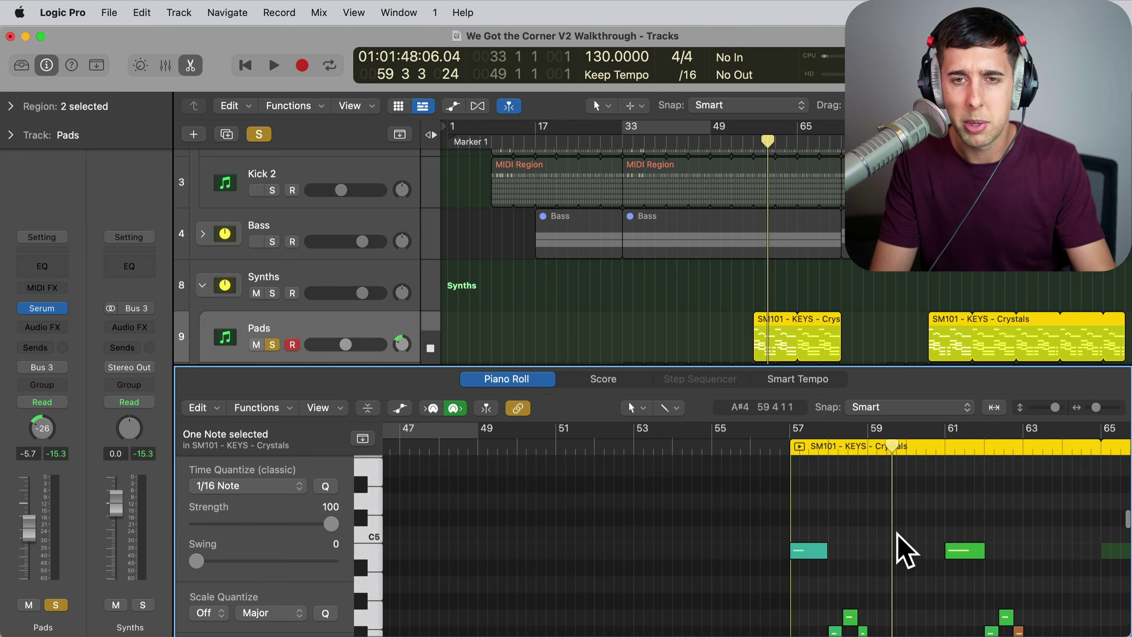
{"action": "left_click", "coordinate": [190, 65]}
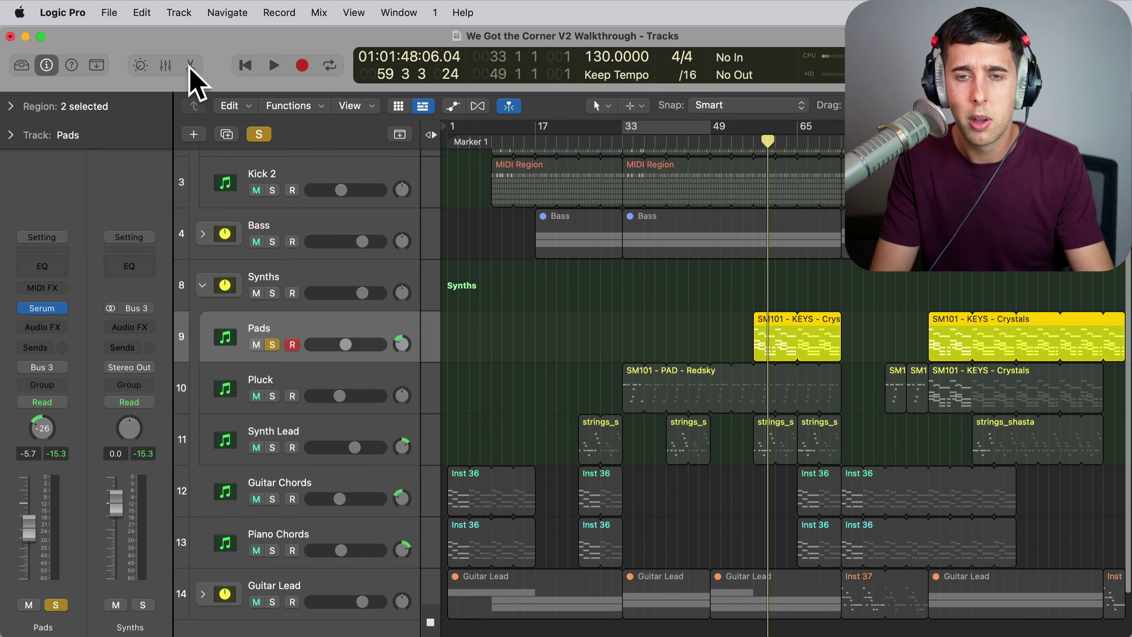
Resume playback, release the Pads solo and clear the region selection to hear the full mix
{"action": "key", "text": "space"}
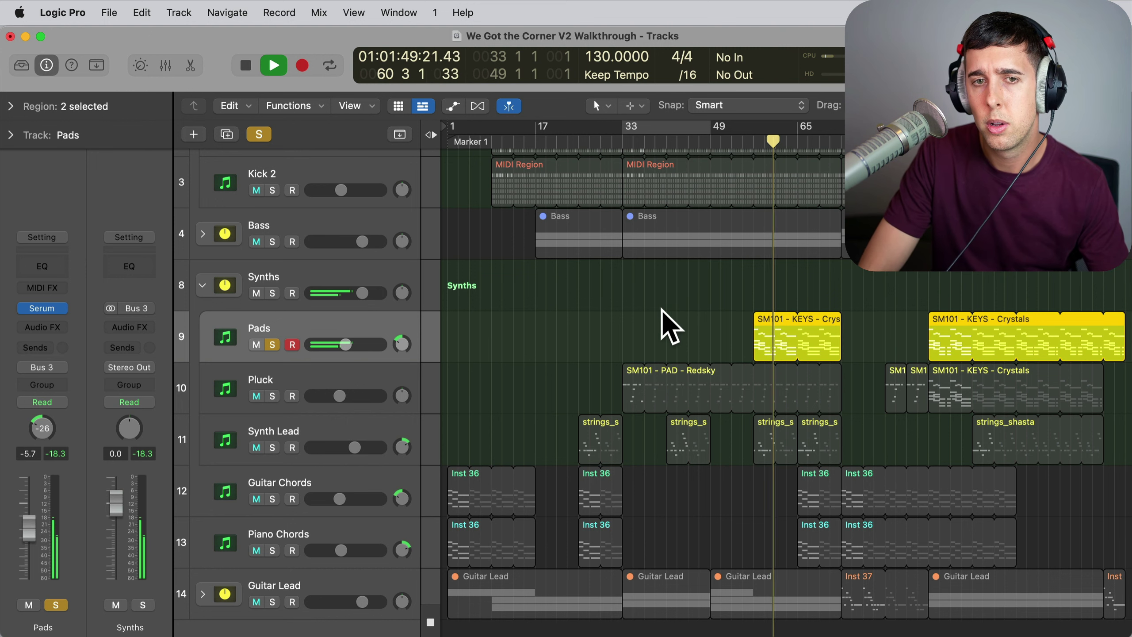
{"action": "left_click", "coordinate": [273, 343]}
{"action": "left_click", "coordinate": [711, 304]}
{"action": "scroll", "coordinate": [711, 301], "scroll_direction": "right", "scroll_amount": 3}
{"action": "scroll", "coordinate": [708, 304], "scroll_direction": "right", "scroll_amount": 2}
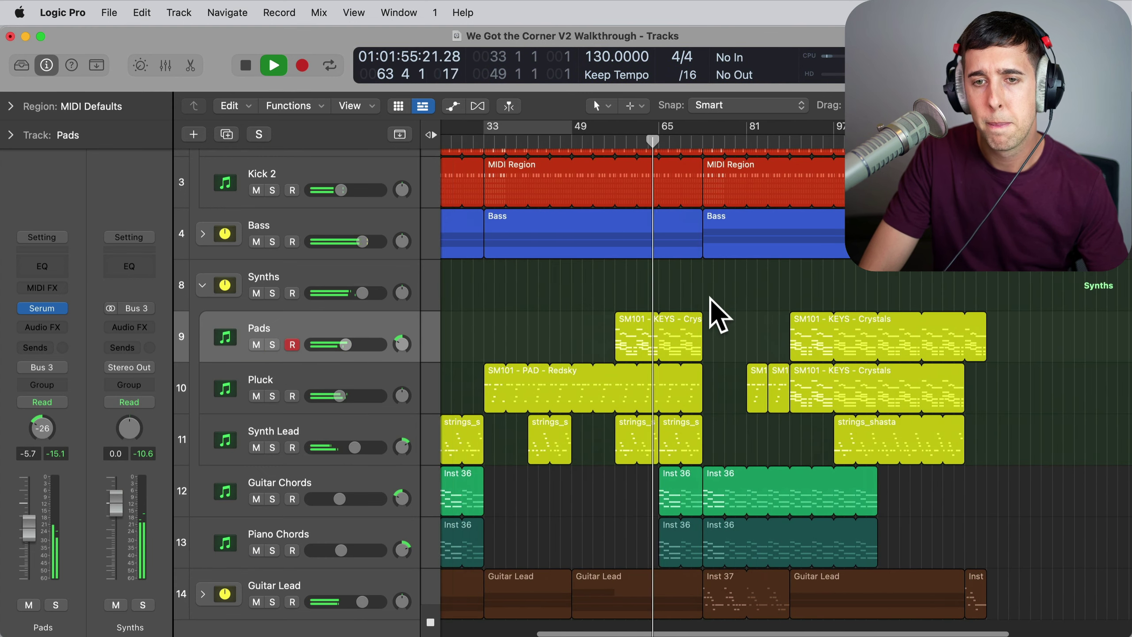
Expand the Guitar Lead stack and continue playback from about bar 73
{"action": "scroll", "coordinate": [702, 304], "scroll_direction": "down", "scroll_amount": 4}
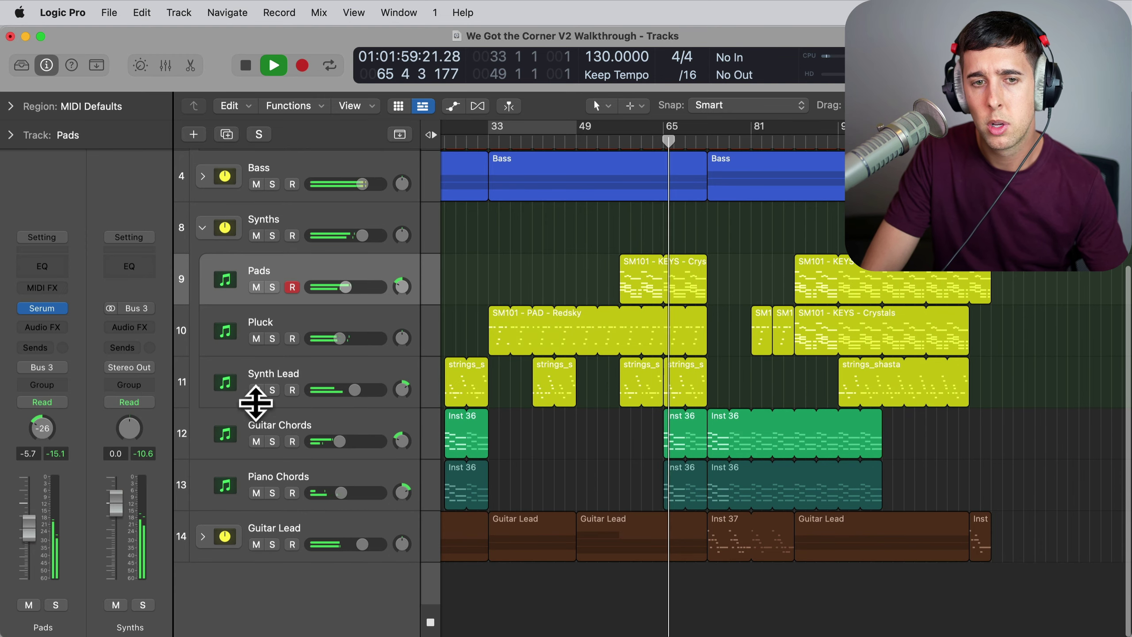
{"action": "left_click", "coordinate": [203, 537]}
{"action": "scroll", "coordinate": [513, 497], "scroll_direction": "down", "scroll_amount": 6}
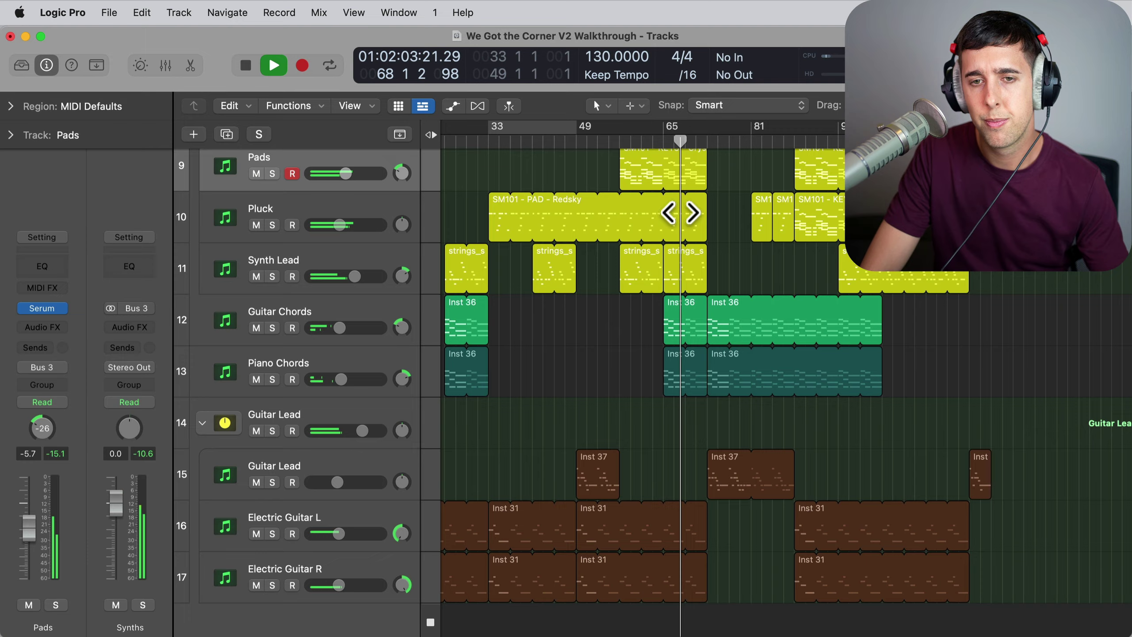
{"action": "scroll", "coordinate": [675, 208], "scroll_direction": "left", "scroll_amount": 5}
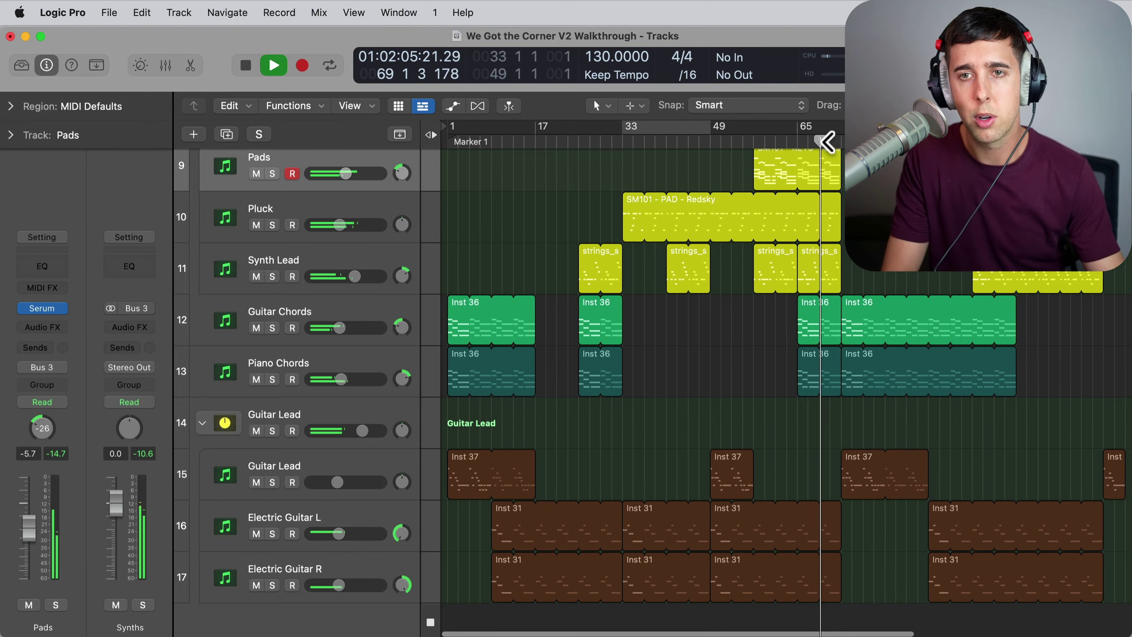
{"action": "left_click", "coordinate": [838, 141]}
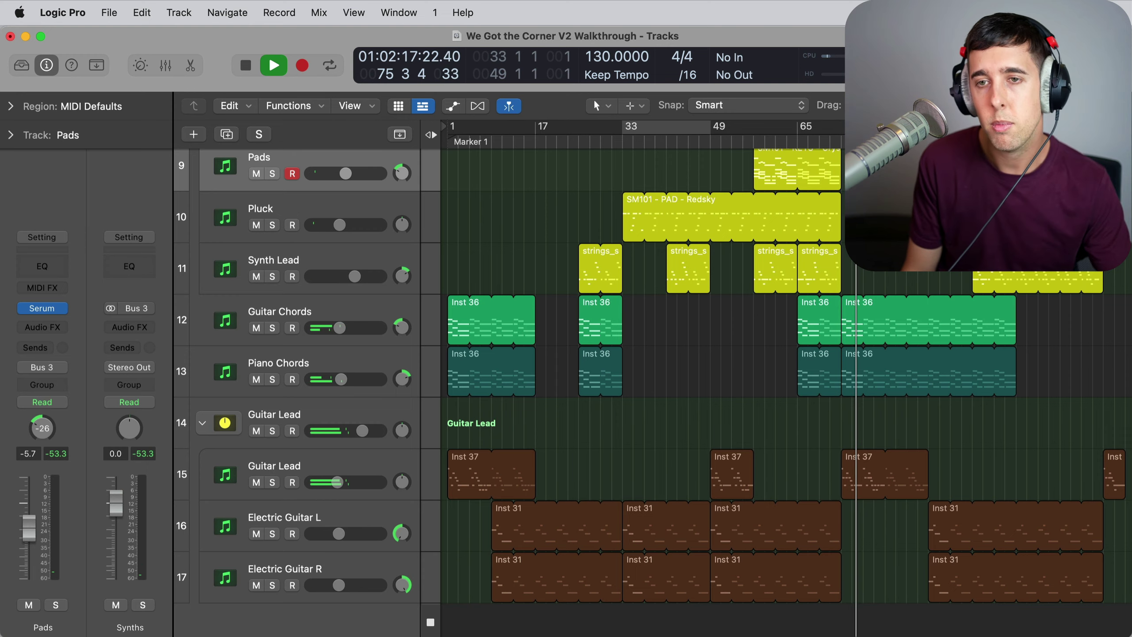
Select the Drums instrument track, stop playback while inspecting its Kontakt kit, and close the plug-in window
{"action": "scroll", "coordinate": [780, 392], "scroll_direction": "right", "scroll_amount": 10}
{"action": "scroll", "coordinate": [780, 392], "scroll_direction": "up", "scroll_amount": 5}
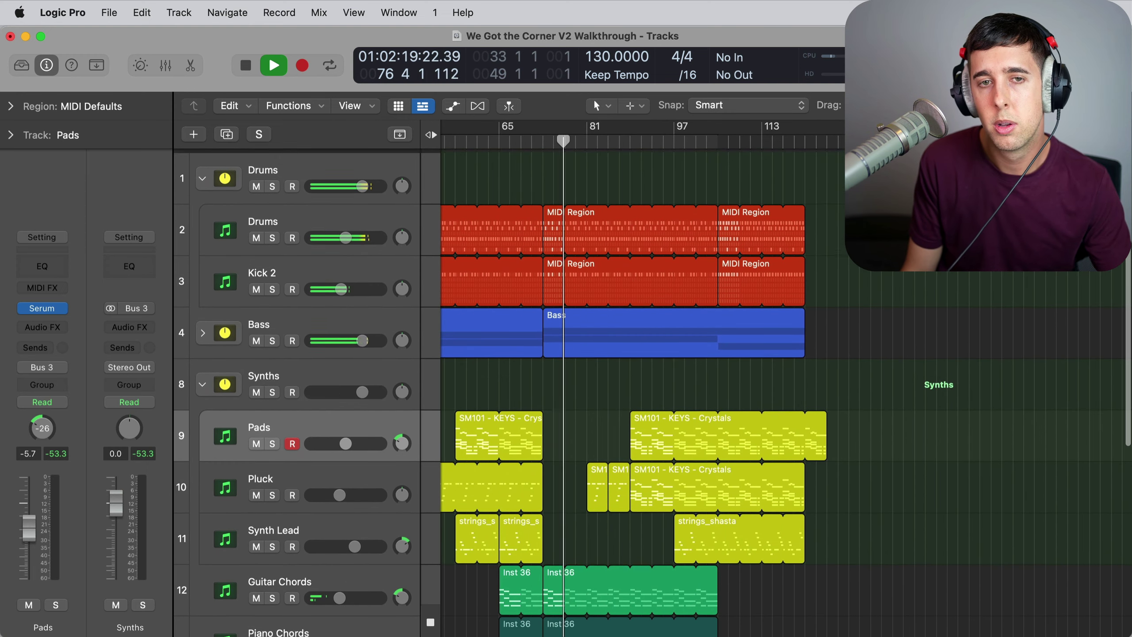
{"action": "left_click", "coordinate": [319, 230]}
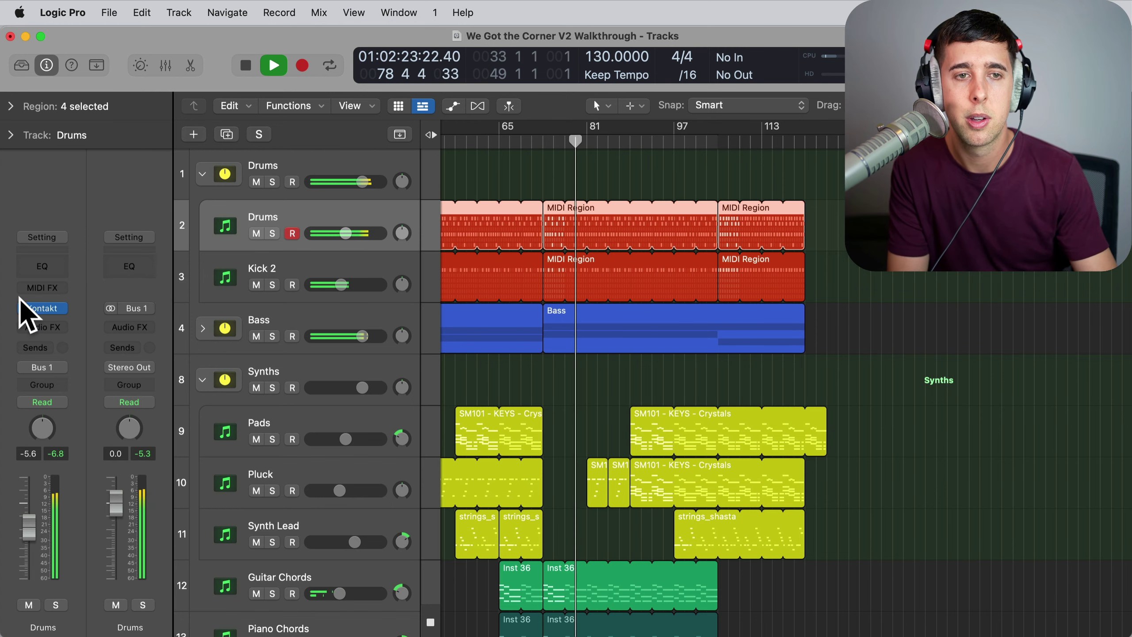
{"action": "left_click", "coordinate": [44, 307]}
{"action": "key", "text": "space"}
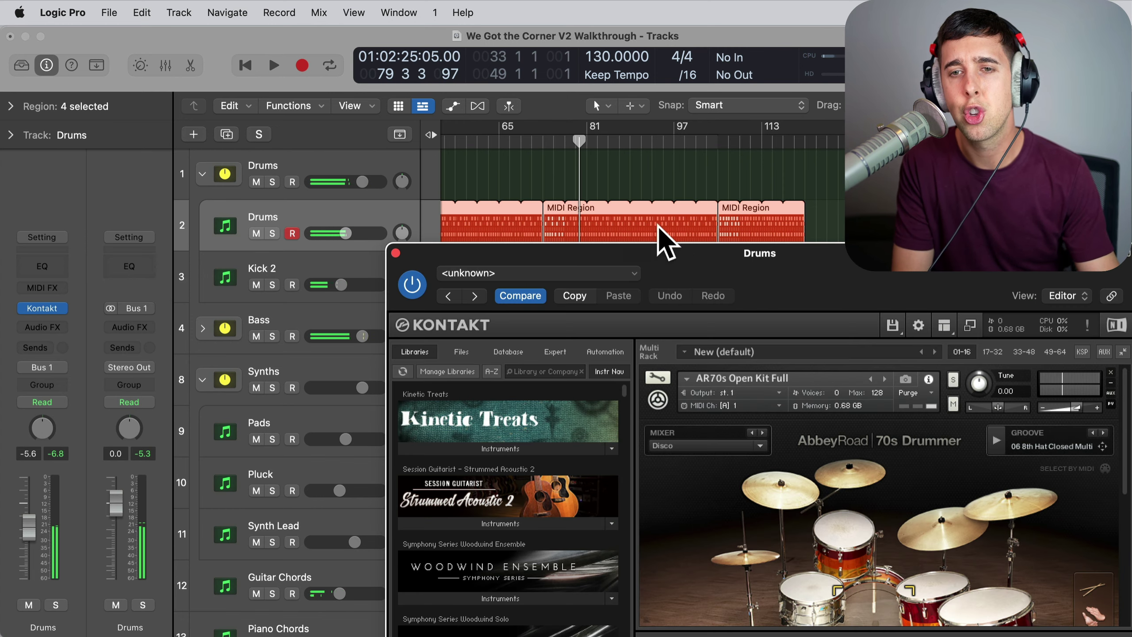
{"action": "left_click_drag", "start_coordinate": [864, 254], "coordinate": [718, 37]}
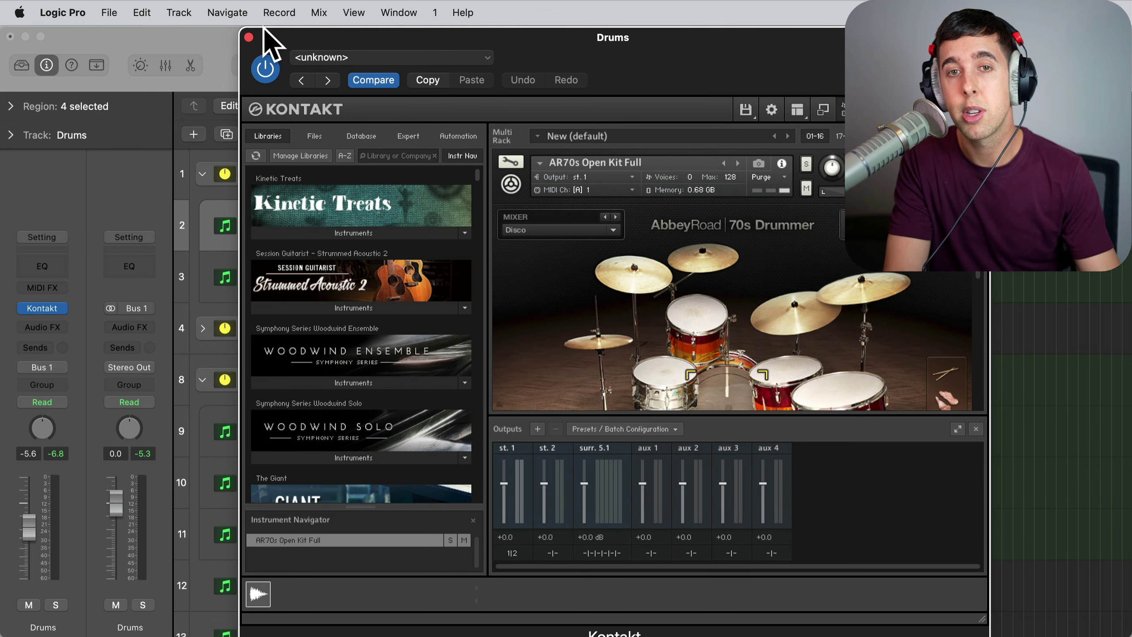
{"action": "left_click", "coordinate": [249, 37]}
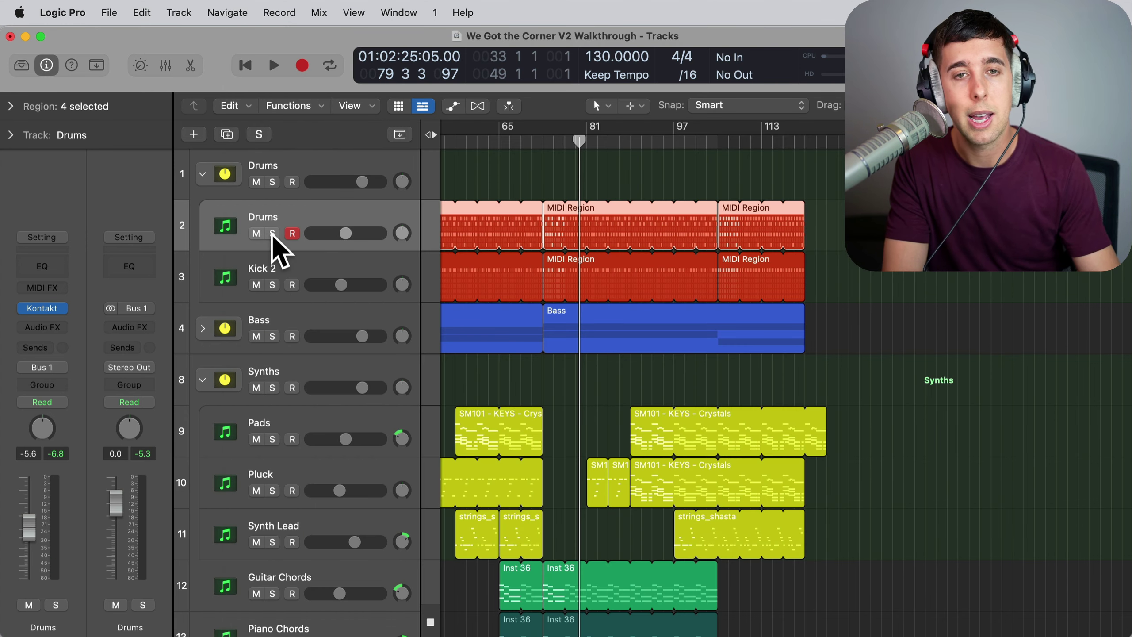
Play the Drums track in solo and open its region starting at bar 73 in the Step Sequencer
{"action": "left_click", "coordinate": [273, 233]}
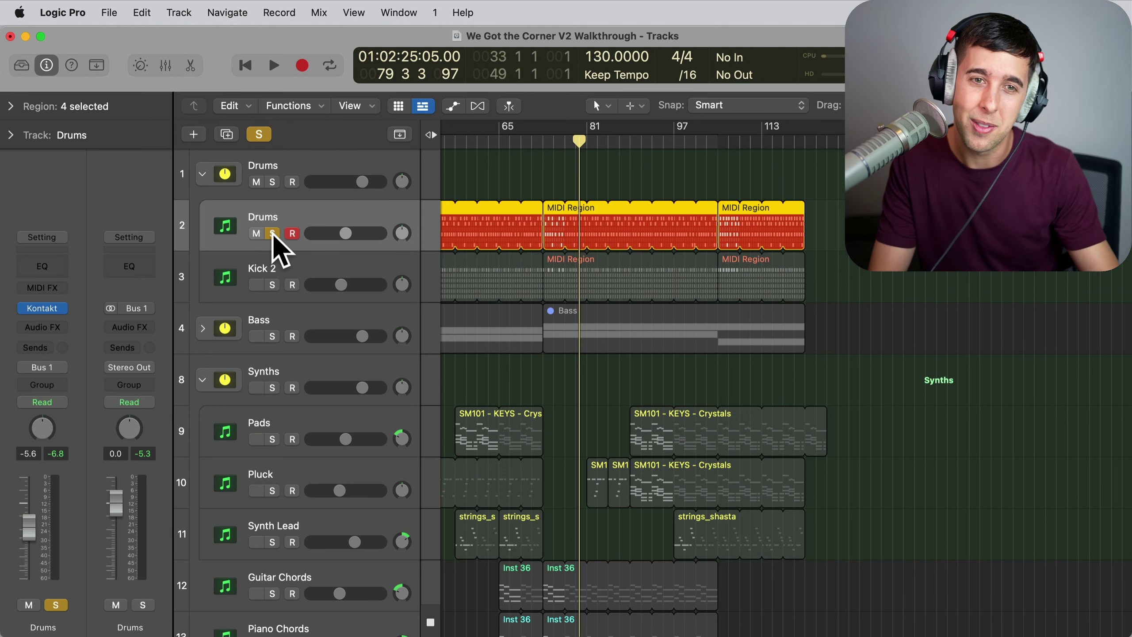
{"action": "key", "text": "space"}
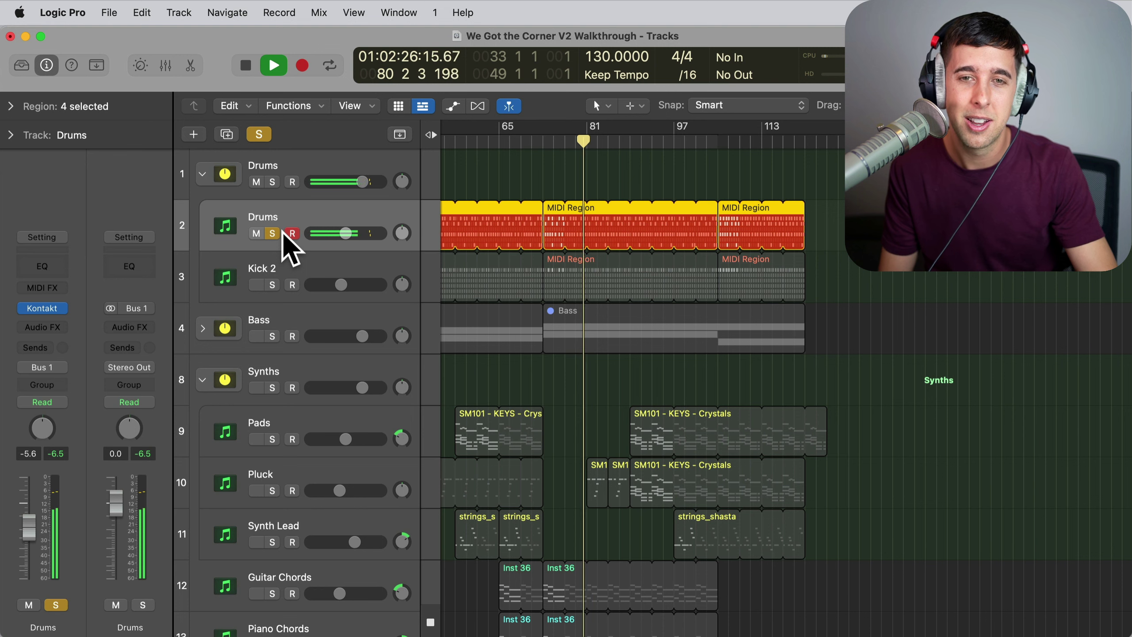
{"action": "double_click", "coordinate": [558, 225]}
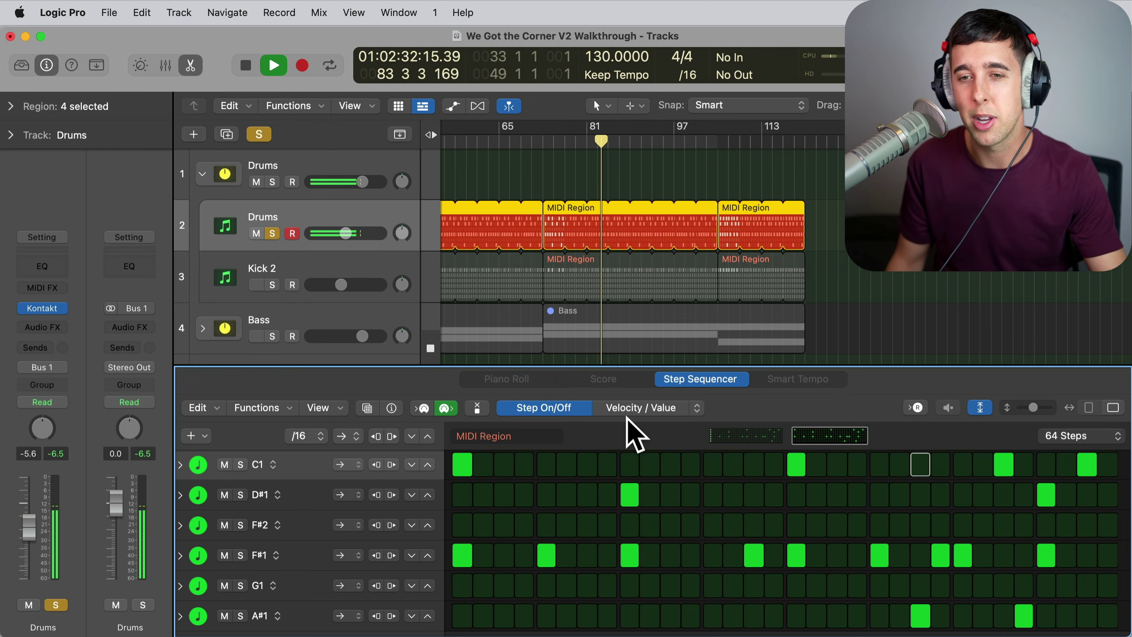
Compare the two pages of the 64-step drum pattern, and close the Step Sequencer
{"action": "left_click", "coordinate": [740, 437]}
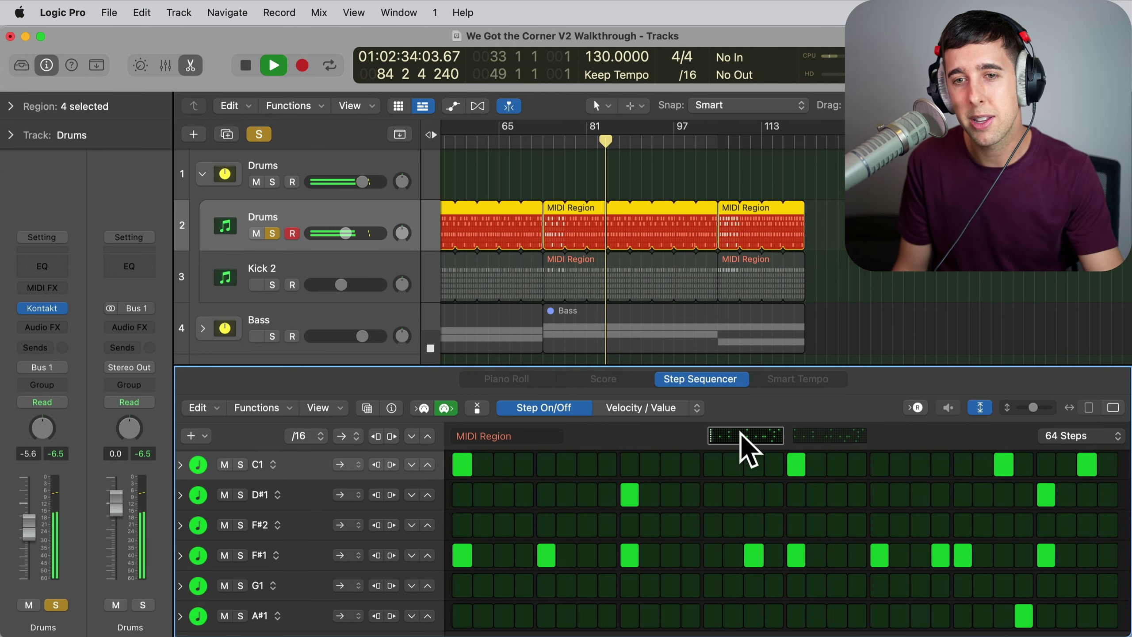
{"action": "left_click", "coordinate": [824, 433]}
{"action": "left_click", "coordinate": [742, 437]}
{"action": "left_click", "coordinate": [815, 437]}
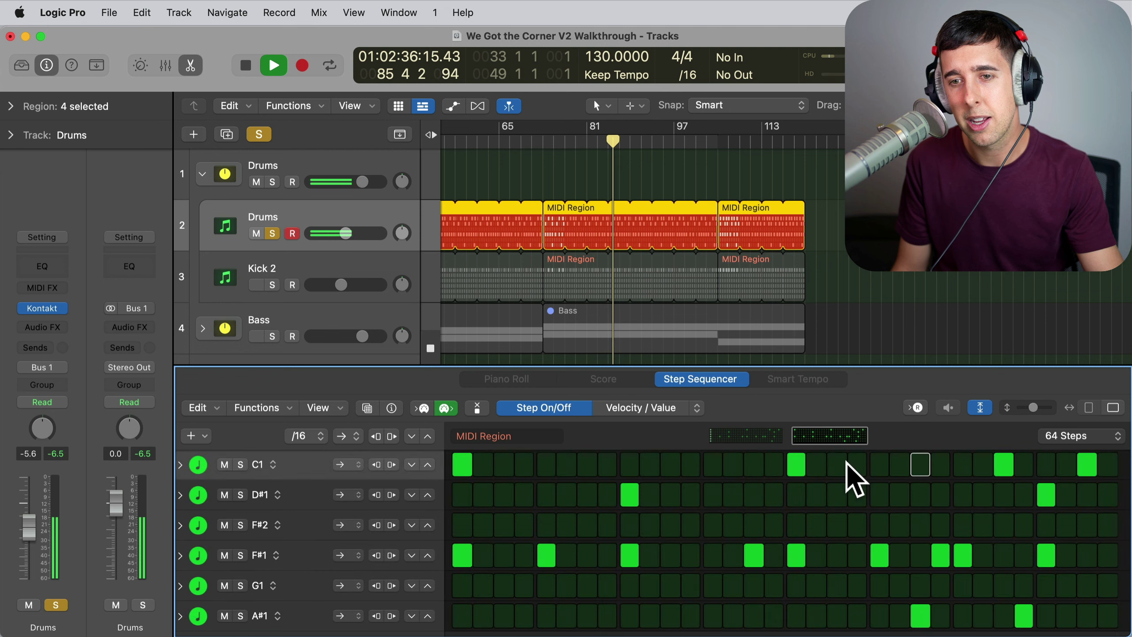
{"action": "left_click", "coordinate": [746, 439]}
{"action": "left_click", "coordinate": [833, 434]}
{"action": "left_click", "coordinate": [735, 436]}
{"action": "left_click", "coordinate": [190, 65]}
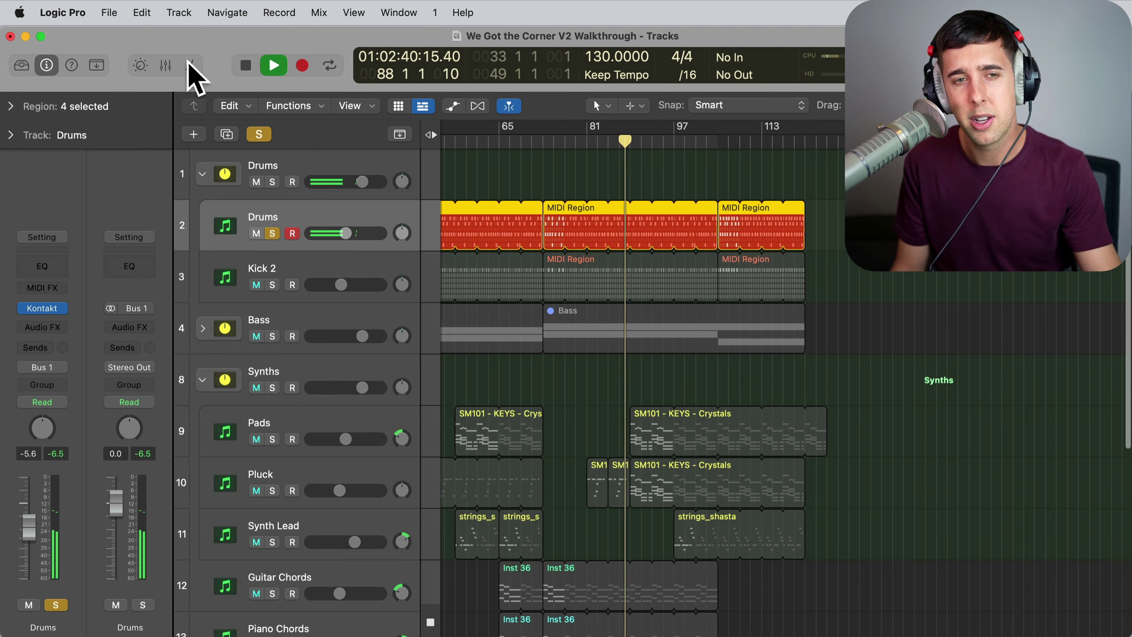
Review the Drums track's Kontakt kit again, close it, and stop playback with the Drums solo released
{"action": "mouse_move", "coordinate": [43, 309]}
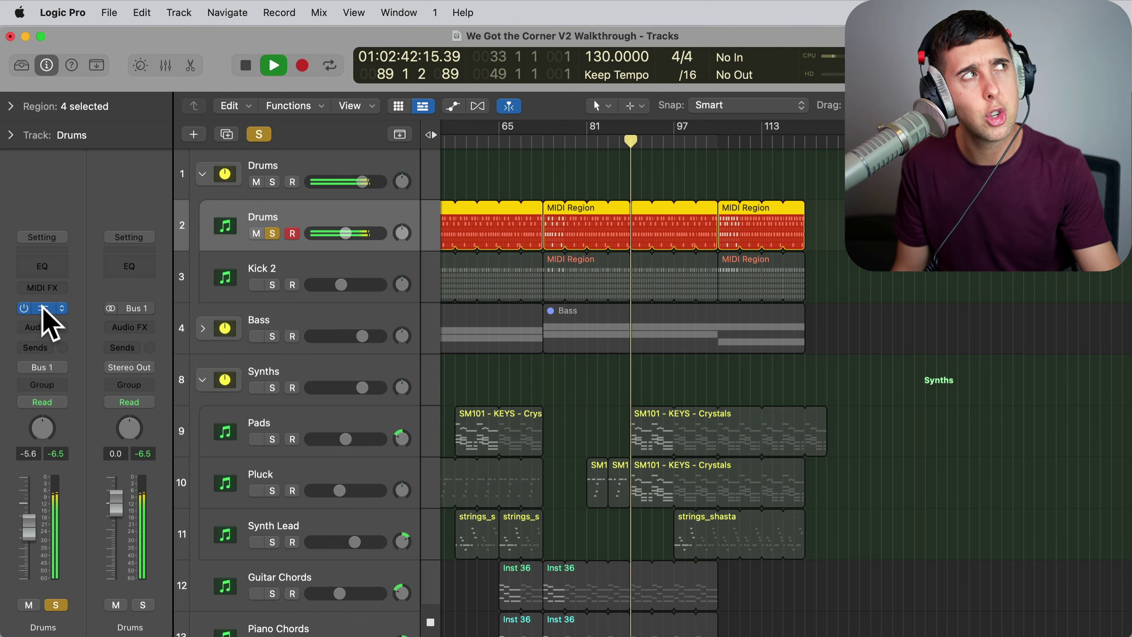
{"action": "left_click", "coordinate": [43, 308]}
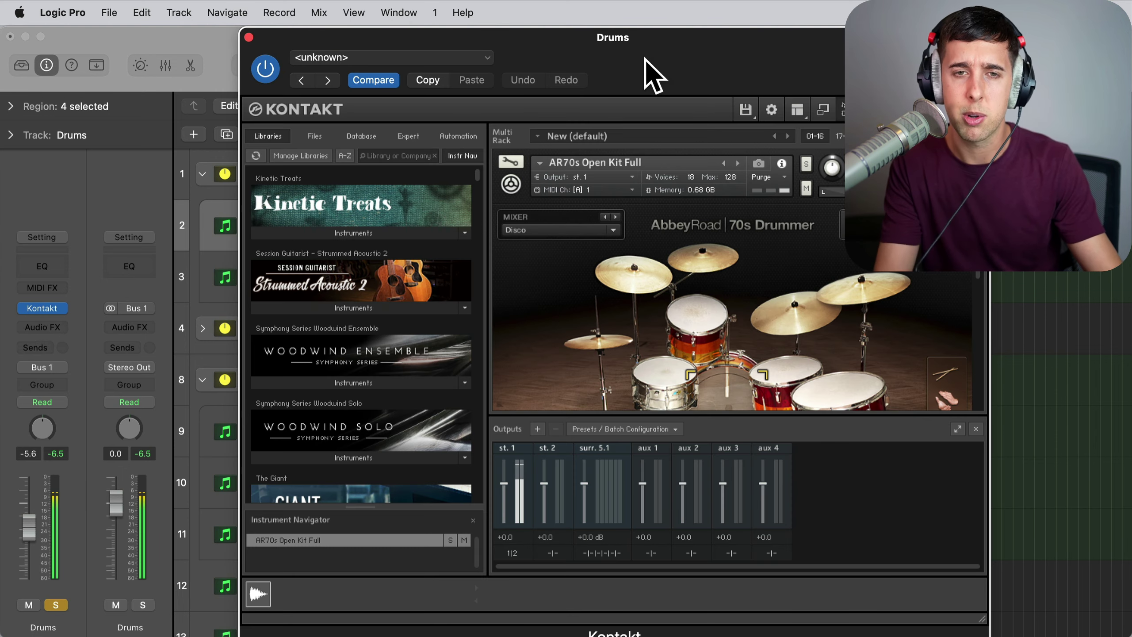
{"action": "left_click", "coordinate": [248, 36]}
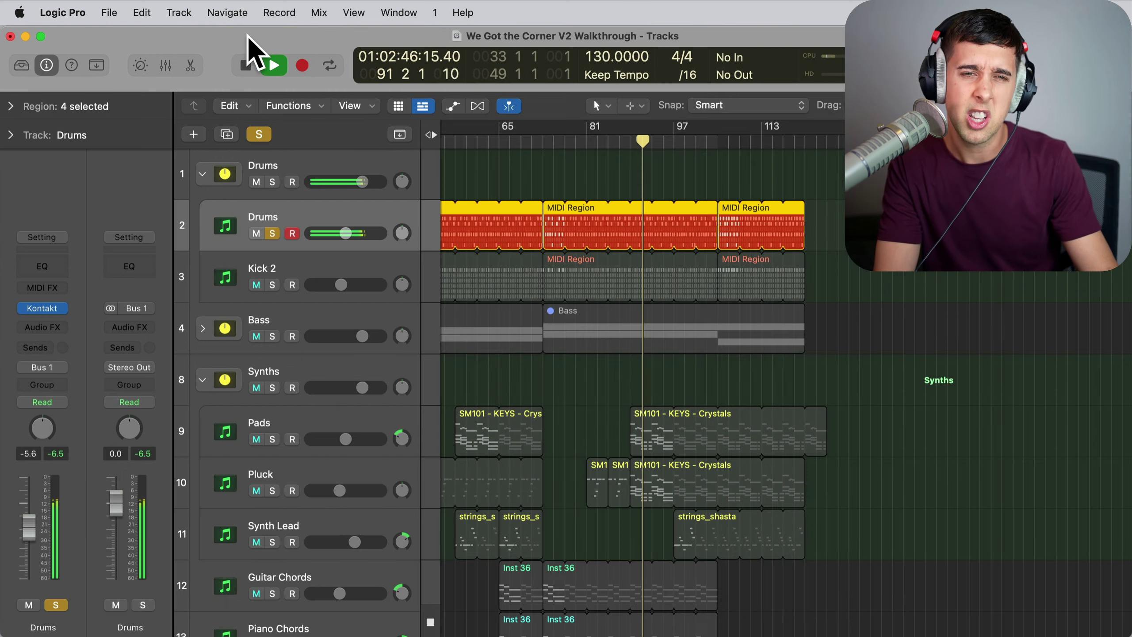
{"action": "key", "text": "space"}
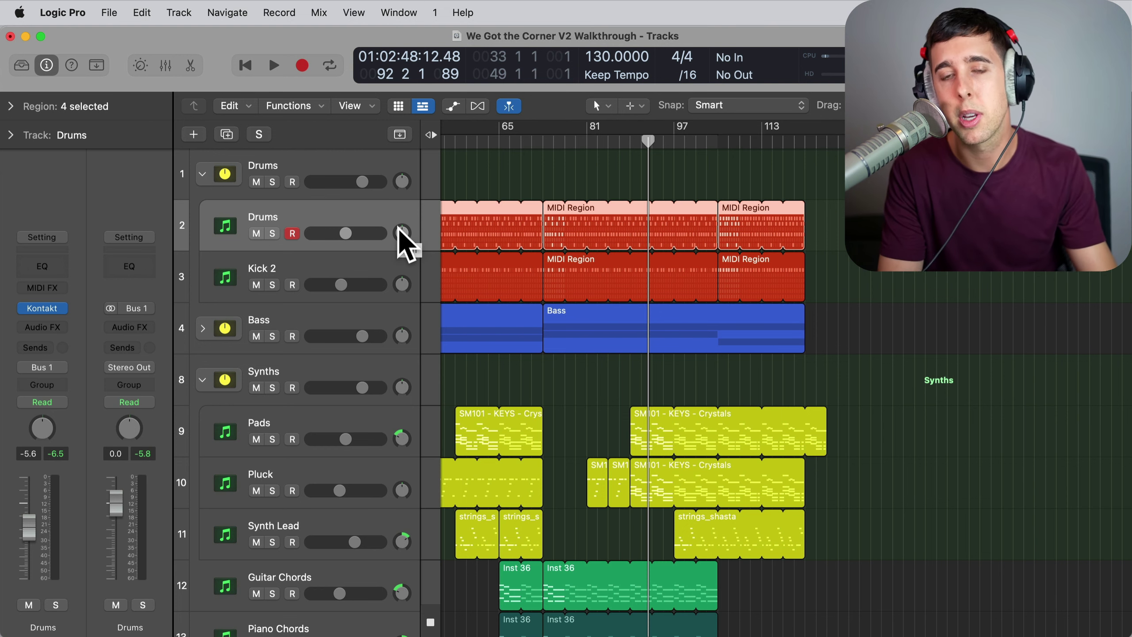
Play the full mix onward from bar 92, pausing once, and look over the lower tracks
{"action": "key", "text": "space"}
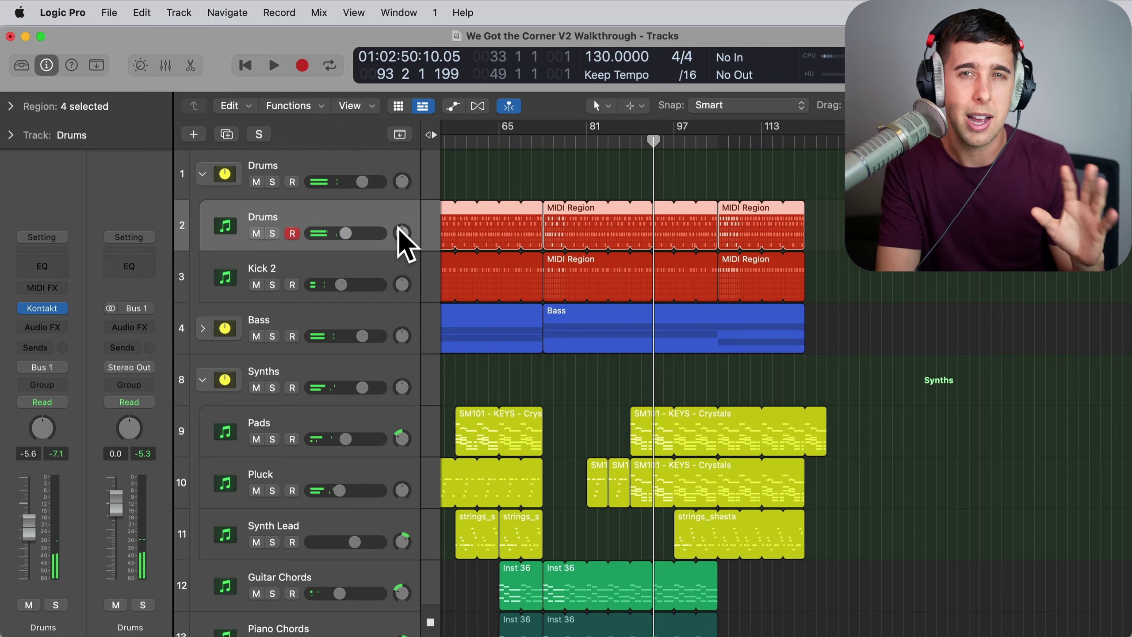
{"action": "key", "text": "space"}
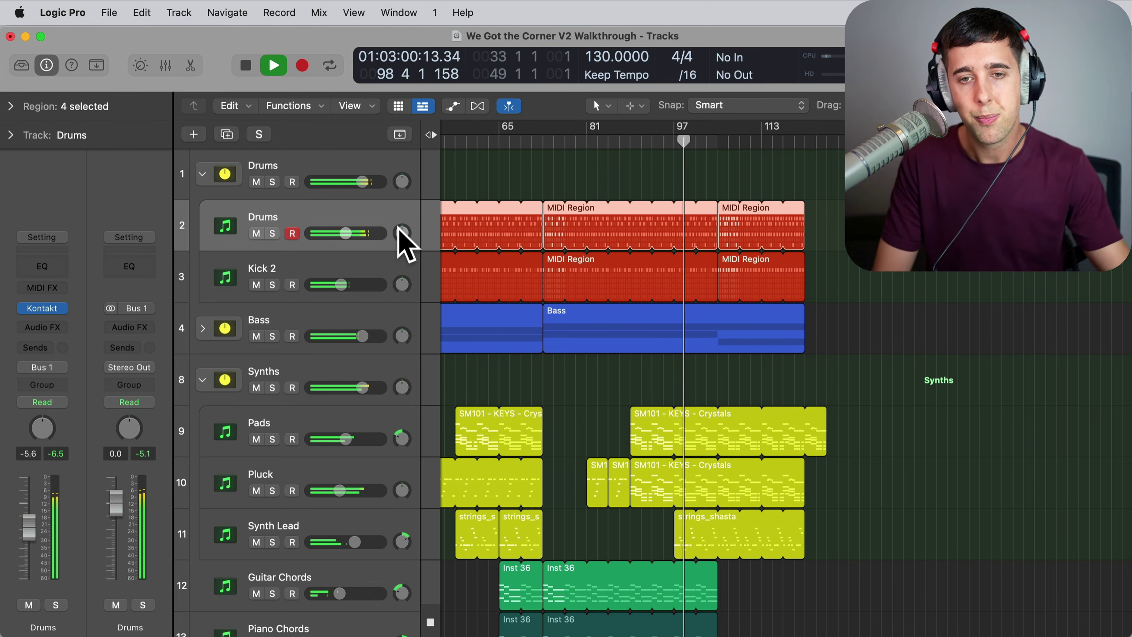
{"action": "scroll", "coordinate": [772, 381], "scroll_direction": "down", "scroll_amount": 10}
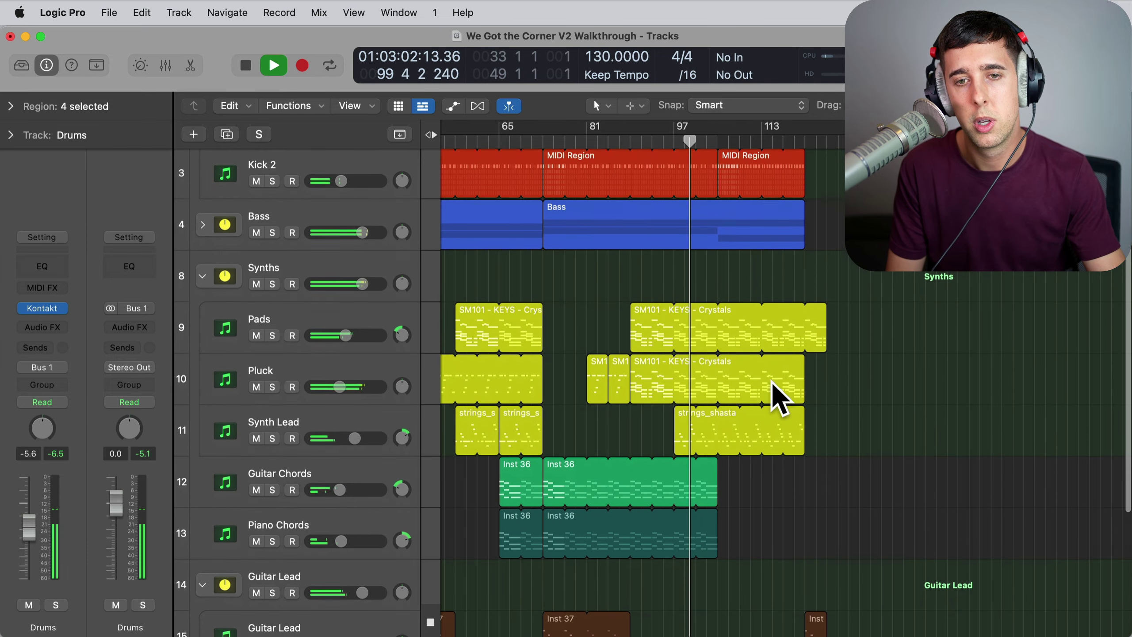
Pause the full mix near bar 108, inspect the last Drums region's pattern in the Step Sequencer, and close the editor
{"action": "scroll", "coordinate": [778, 398], "scroll_direction": "down", "scroll_amount": 3}
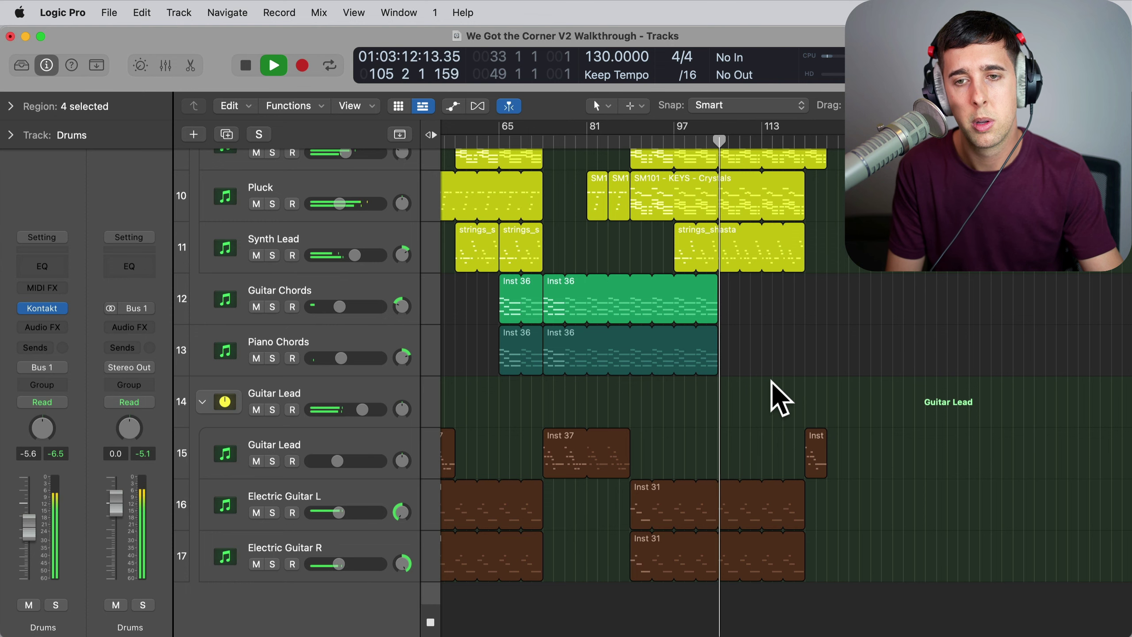
{"action": "scroll", "coordinate": [772, 383], "scroll_direction": "up", "scroll_amount": 10}
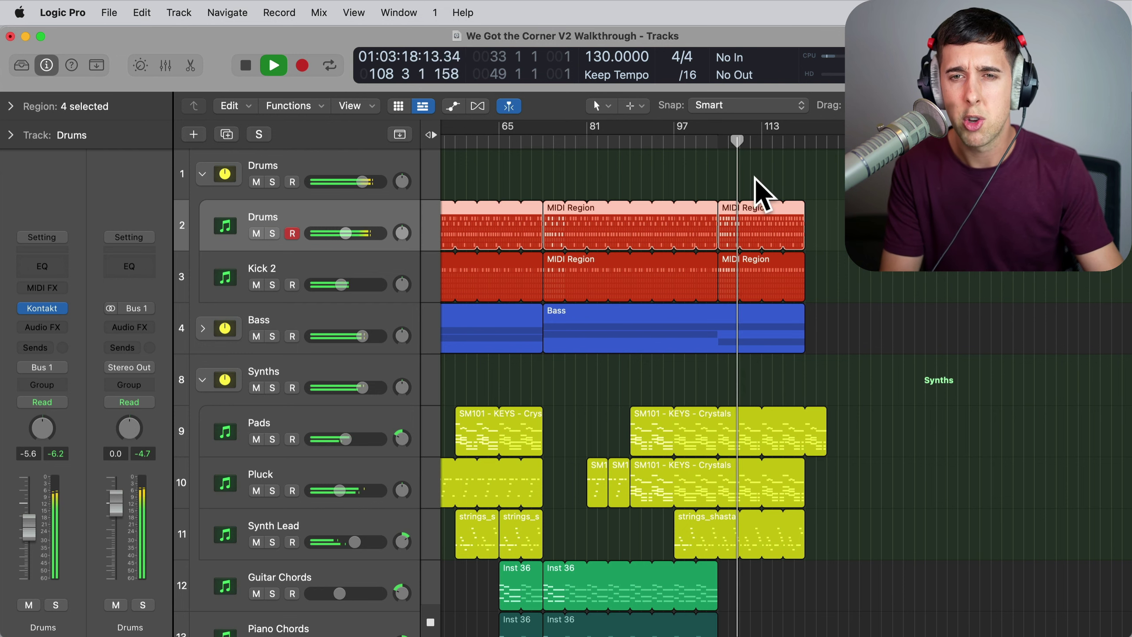
{"action": "key", "text": "space"}
{"action": "left_click", "coordinate": [766, 181]}
{"action": "double_click", "coordinate": [728, 233]}
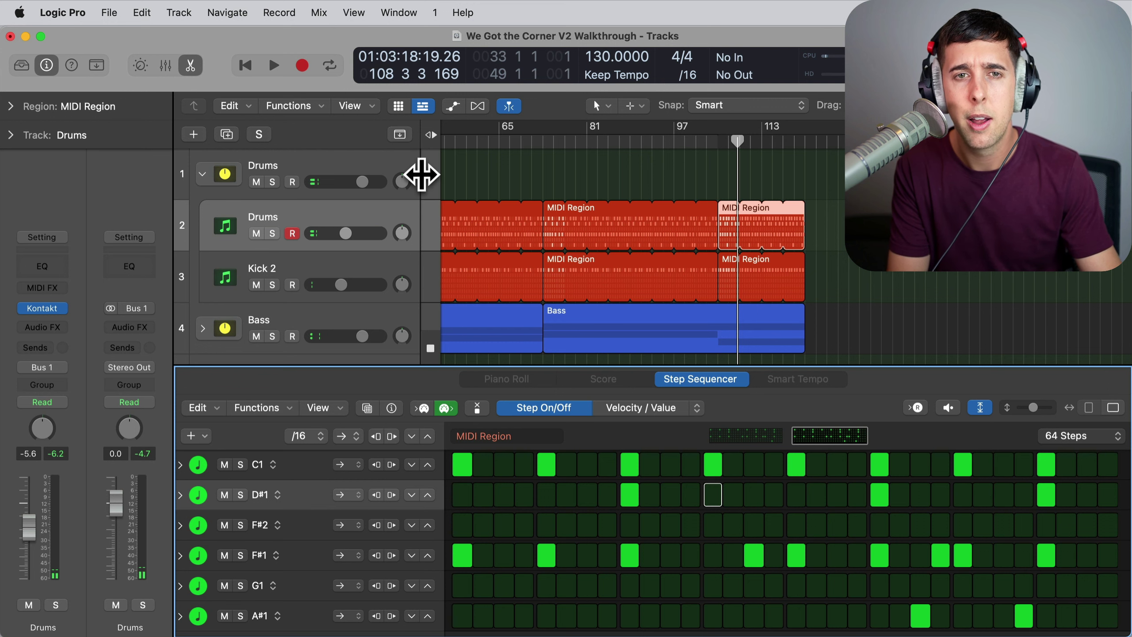
{"action": "left_click", "coordinate": [190, 66]}
Resume the full mix from bar 108, check the lower tracks through the outro, and stop playback at bar 126
{"action": "key", "text": "space"}
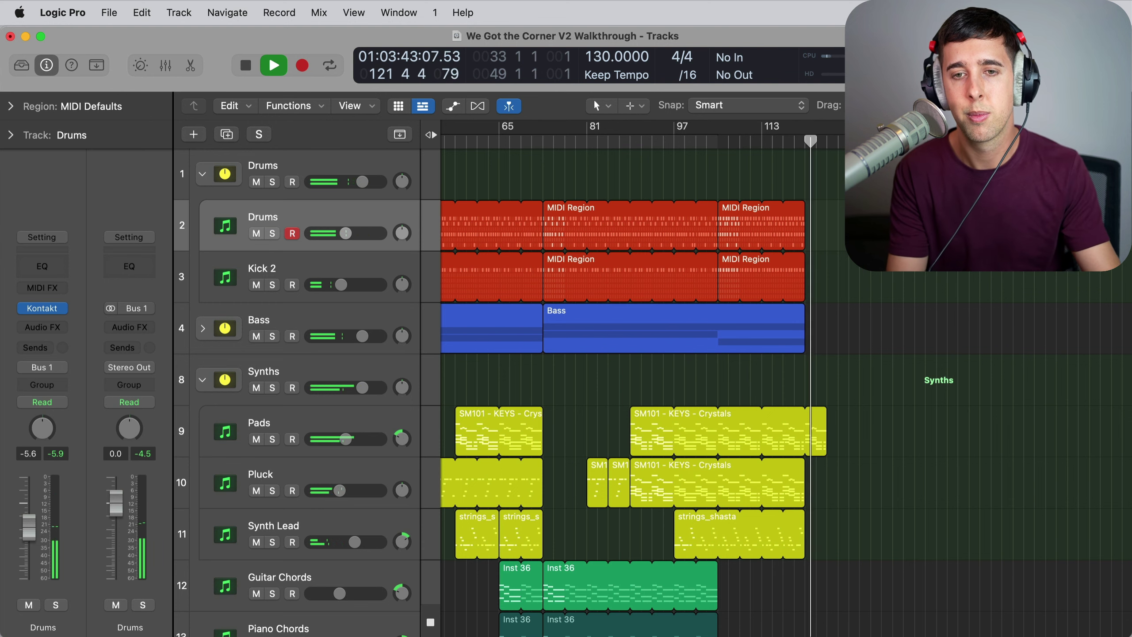
{"action": "scroll", "coordinate": [913, 475], "scroll_direction": "down", "scroll_amount": 5}
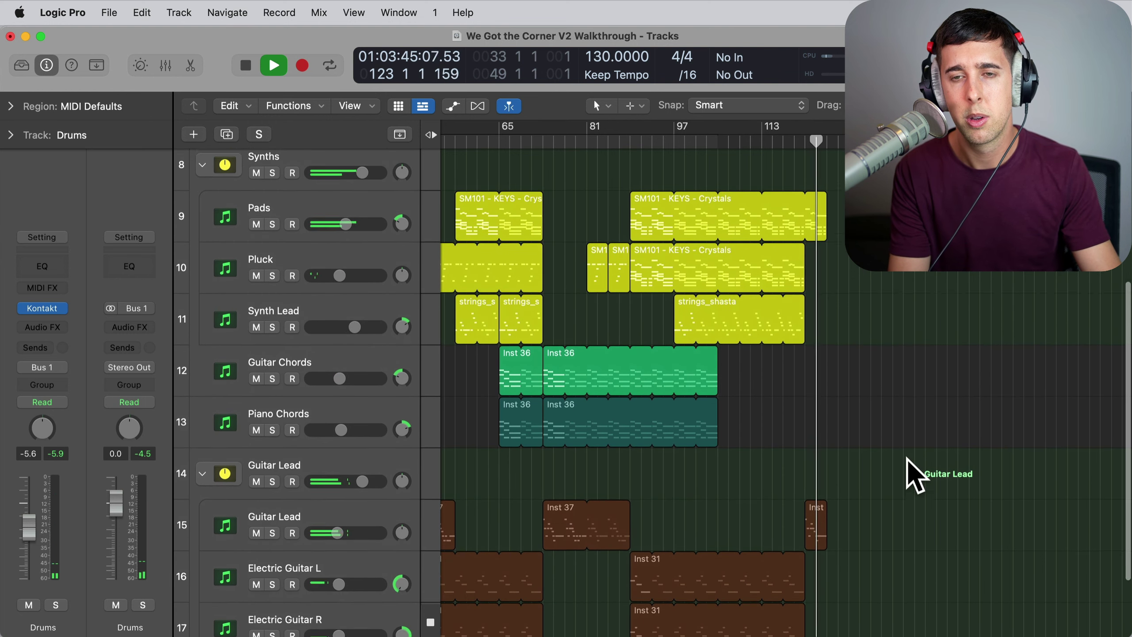
{"action": "scroll", "coordinate": [907, 460], "scroll_direction": "down", "scroll_amount": 1}
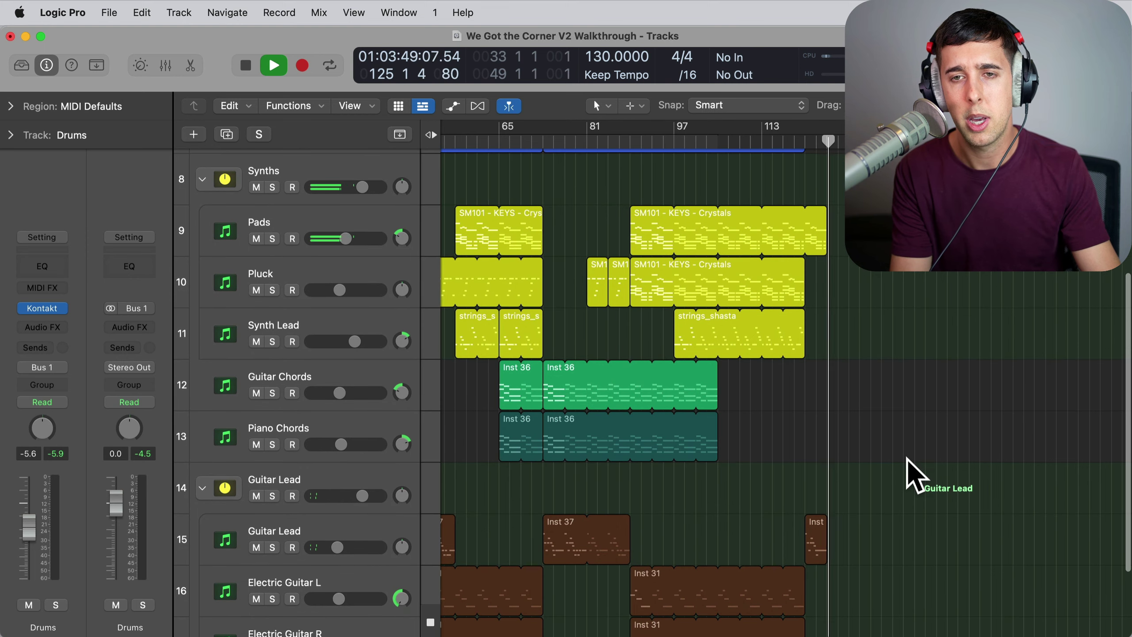
{"action": "scroll", "coordinate": [907, 459], "scroll_direction": "down", "scroll_amount": 1}
{"action": "key", "text": "space"}
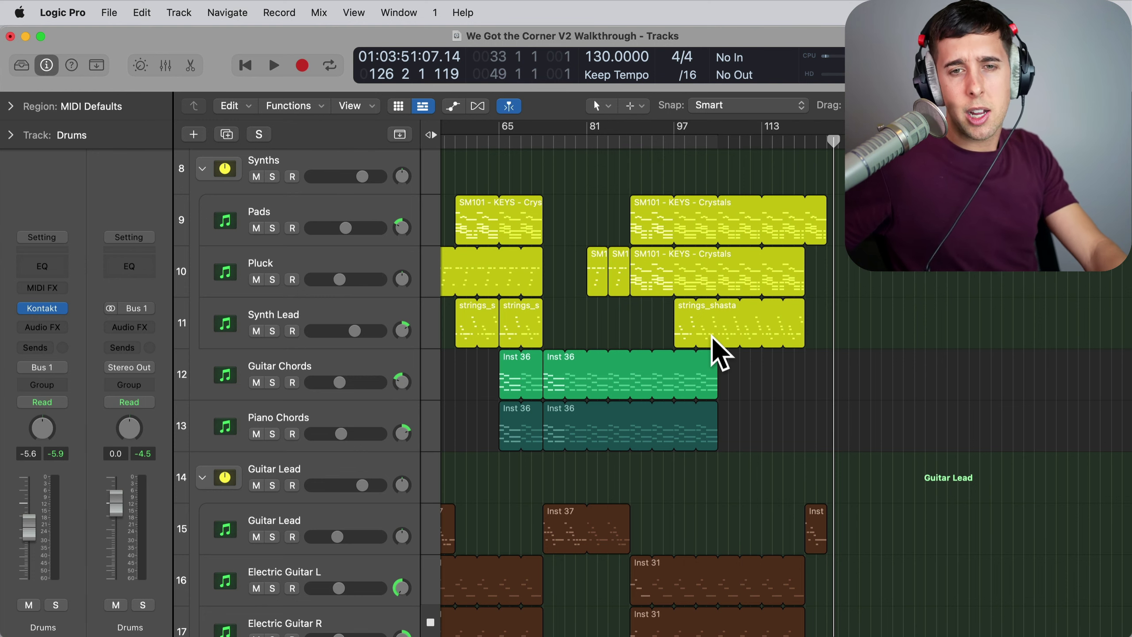
Go back to the beginning of the arrangement and open the first Guitar Chords region in the Piano Roll
{"action": "scroll", "coordinate": [711, 337], "scroll_direction": "left", "scroll_amount": 10}
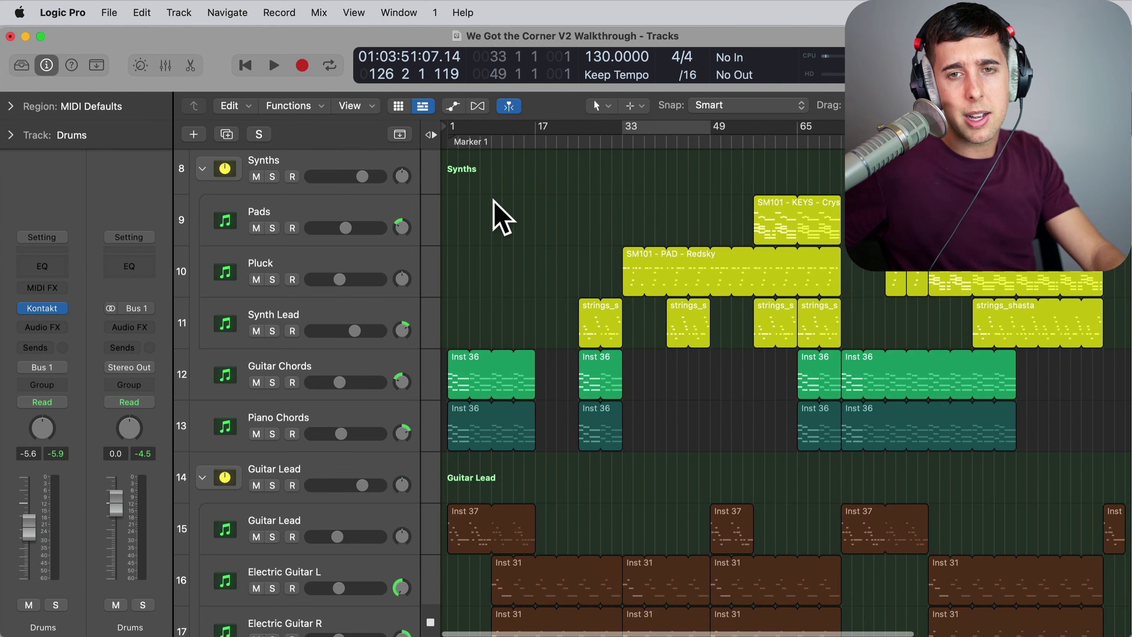
{"action": "scroll", "coordinate": [494, 200], "scroll_direction": "up", "scroll_amount": 6}
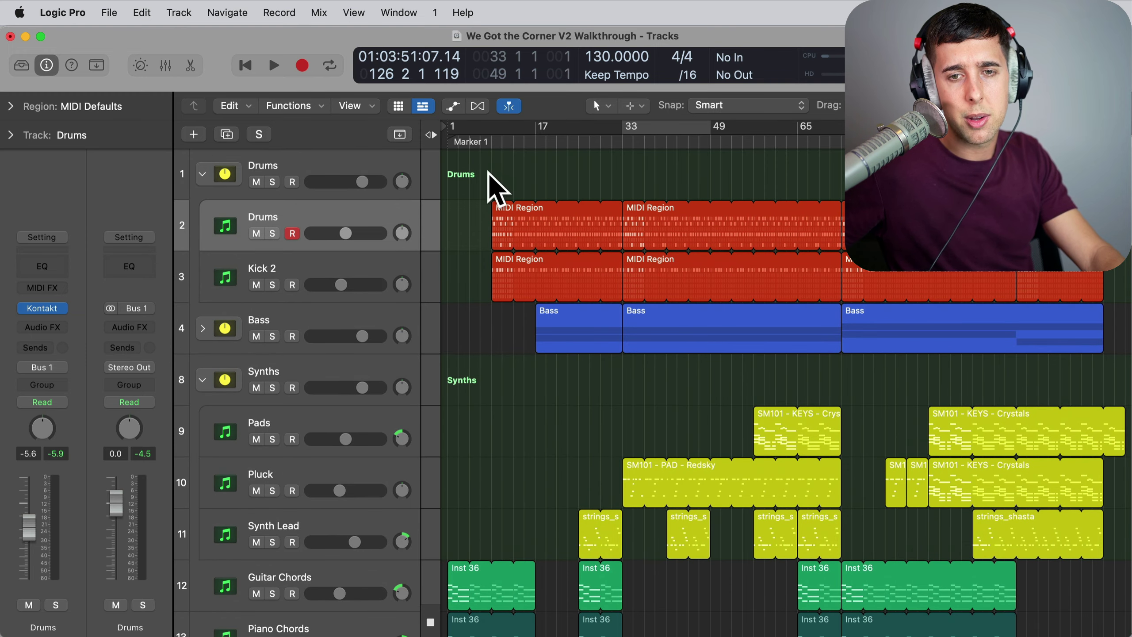
{"action": "scroll", "coordinate": [462, 311], "scroll_direction": "down", "scroll_amount": 6}
{"action": "double_click", "coordinate": [459, 287]}
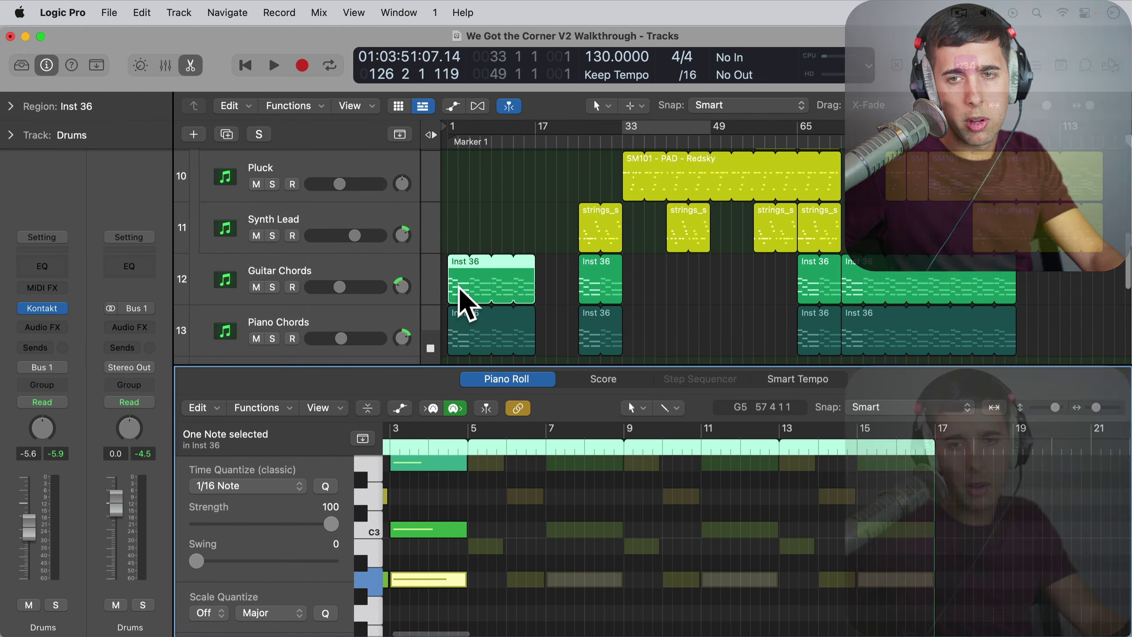
{"action": "left_click", "coordinate": [467, 295]}
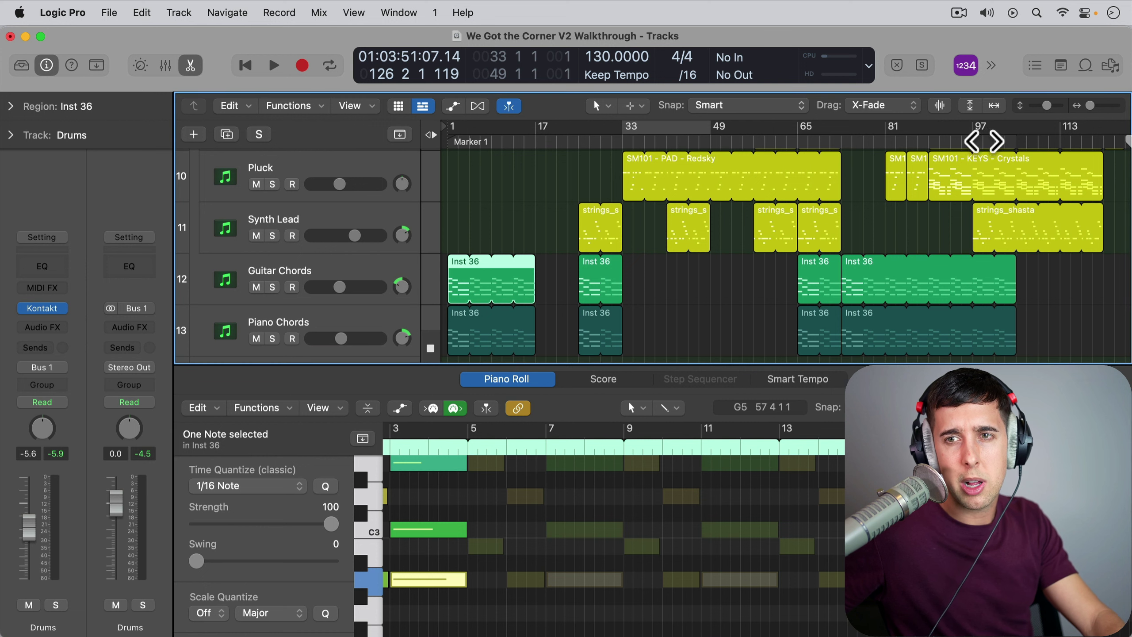
Show the project notes with the chord progression, hide them, close the Piano Roll, and deselect the Guitar Chords region
{"action": "left_click", "coordinate": [1064, 70]}
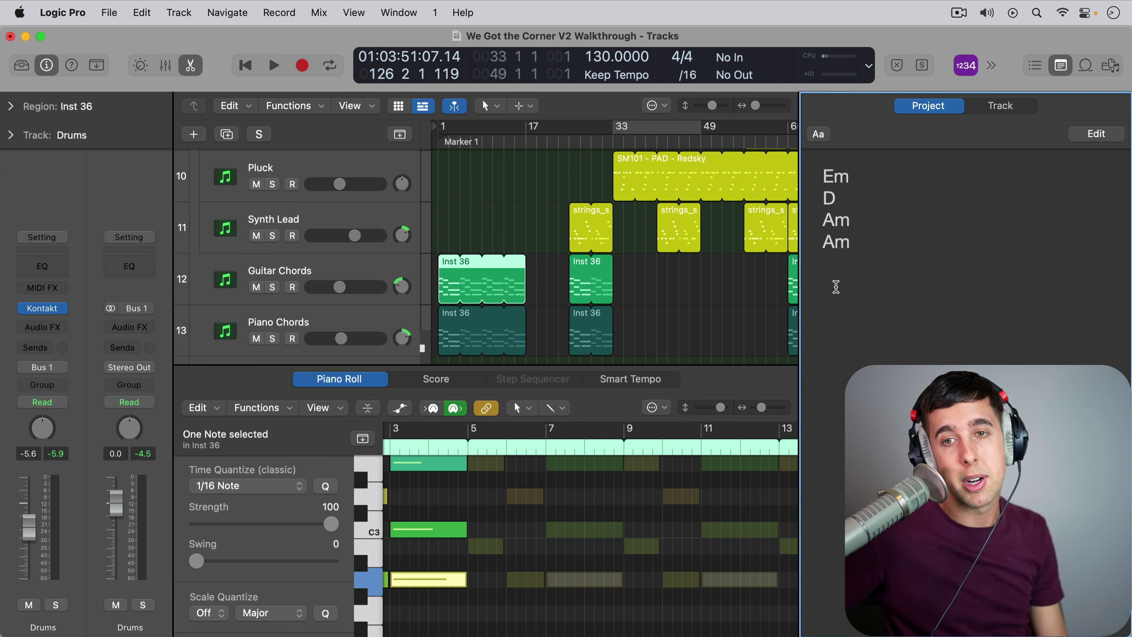
{"action": "left_click", "coordinate": [1065, 71]}
{"action": "left_click", "coordinate": [189, 64]}
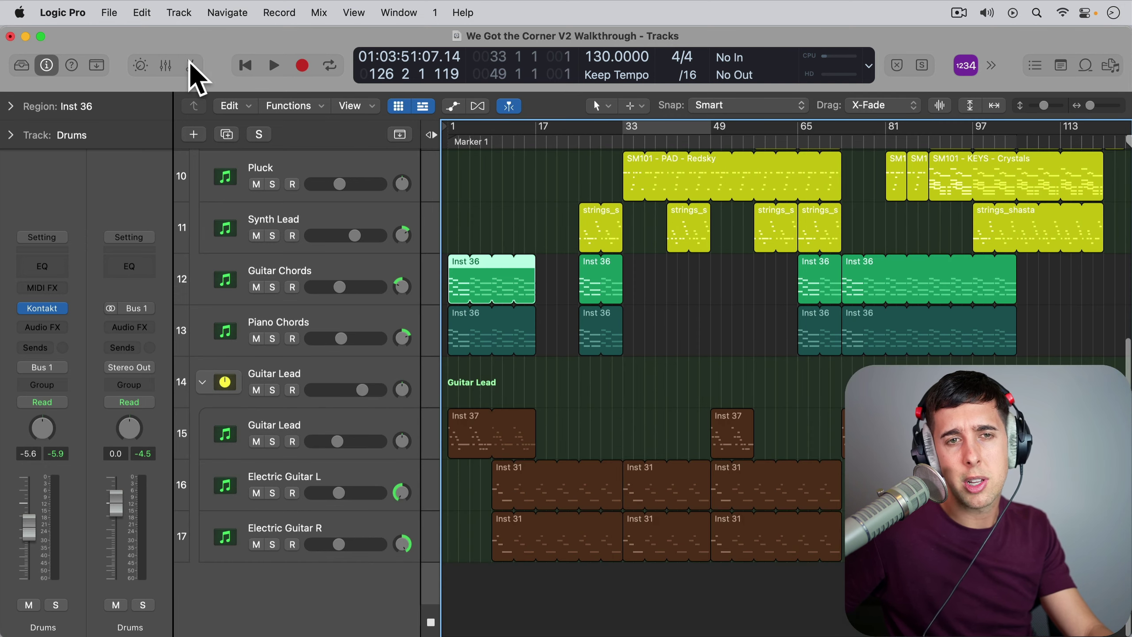
{"action": "left_click", "coordinate": [551, 274]}
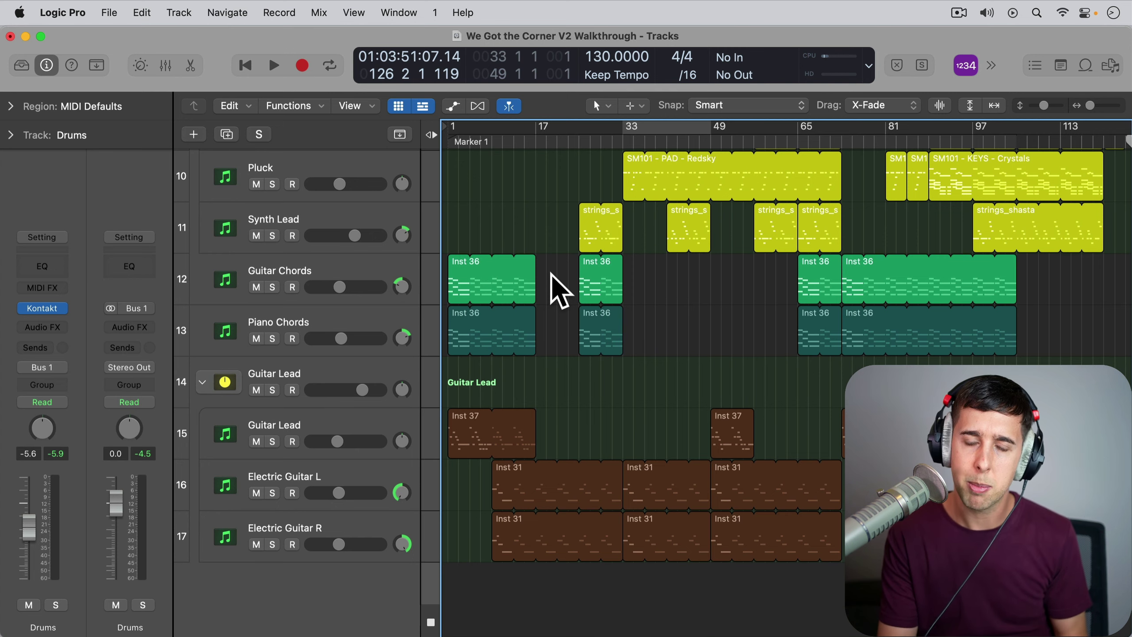
Return the playhead to the start of the song and place it at bar 10
{"action": "key", "text": "space"}
{"action": "key", "text": "space"}
{"action": "key", "text": "Return"}
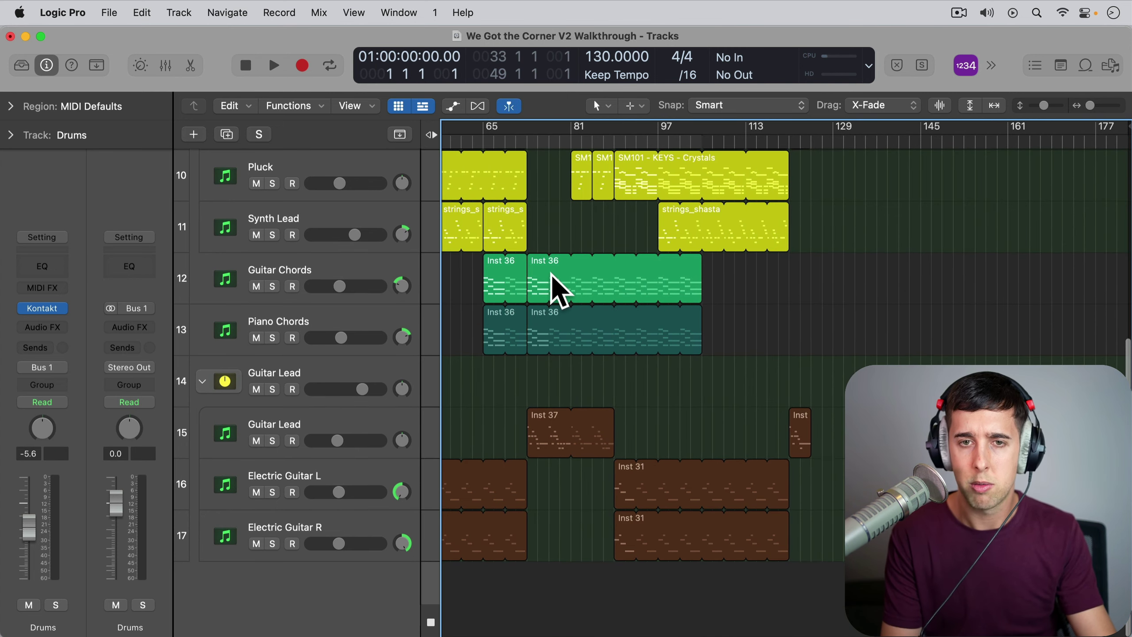
{"action": "scroll", "coordinate": [551, 274], "scroll_direction": "up", "scroll_amount": 10}
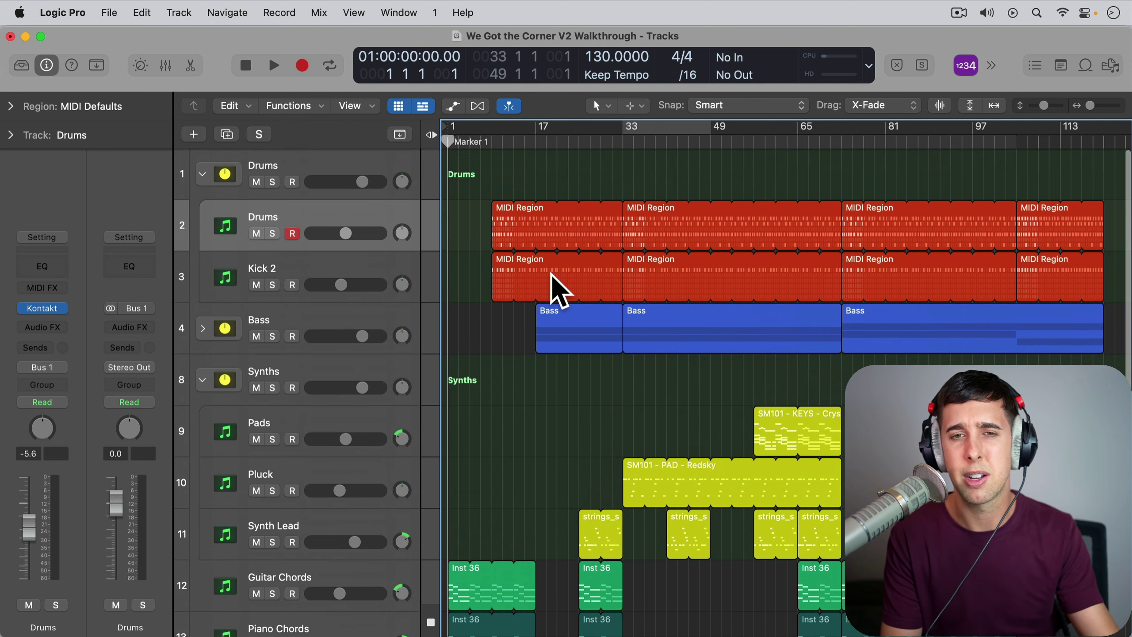
{"action": "left_click", "coordinate": [496, 136]}
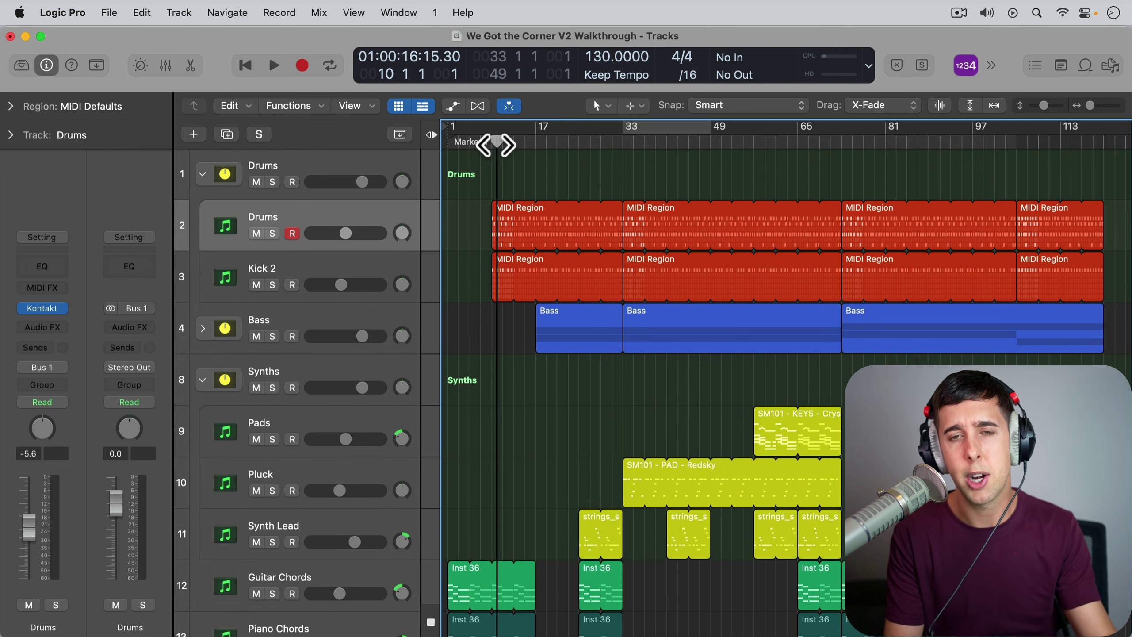